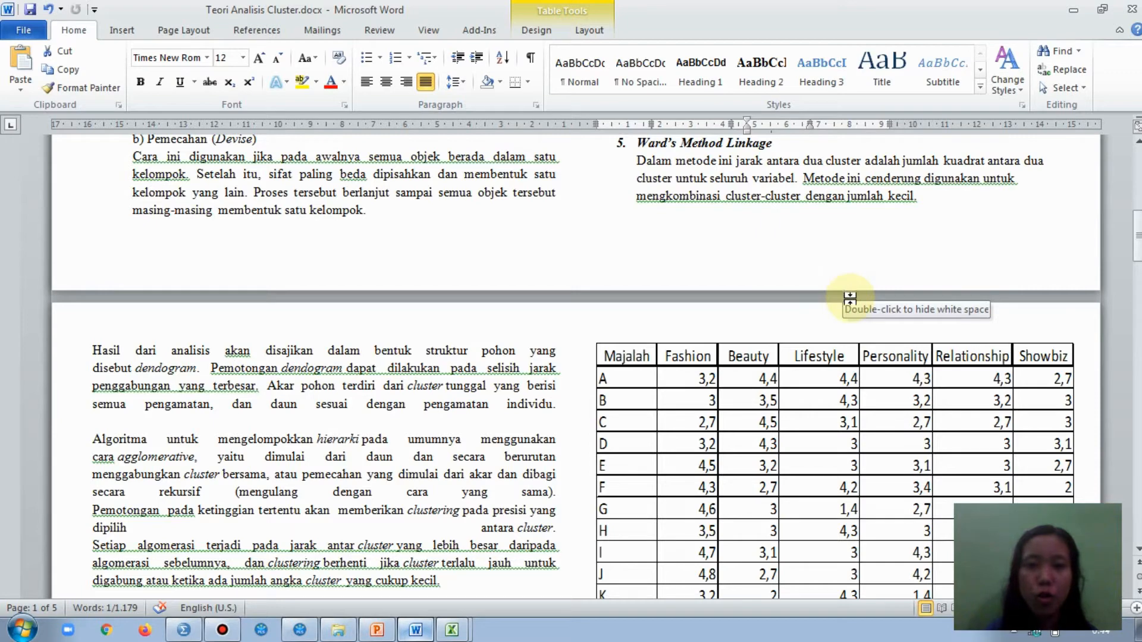
- Examine the cluster analysis theory page and its magazine ratings table in the Word document
scroll(850, 297, "down", 1)
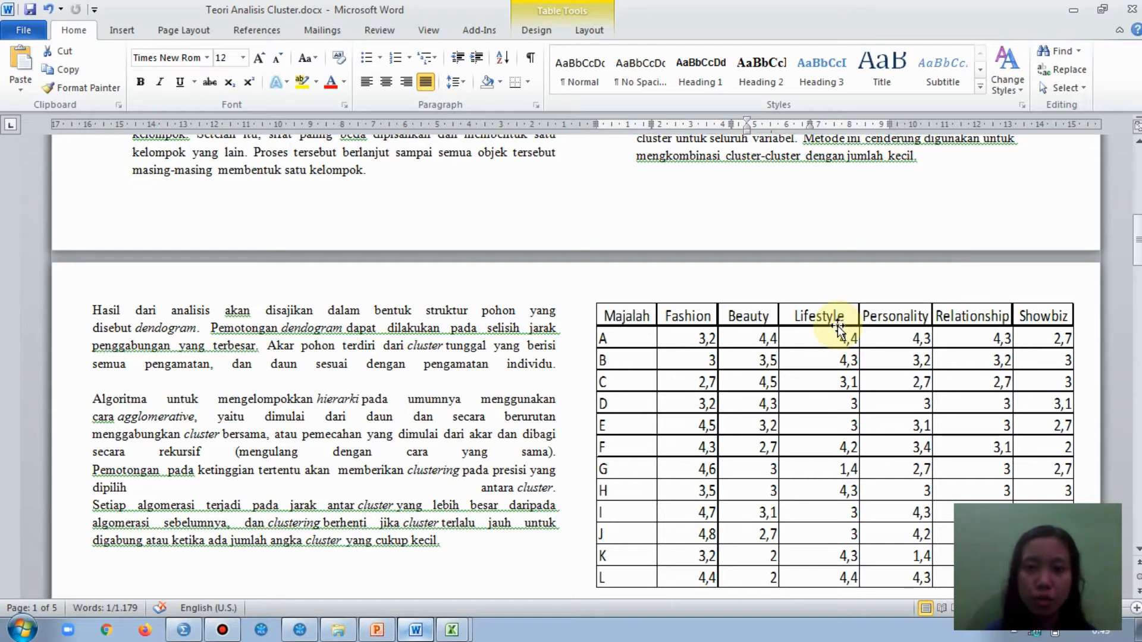
scroll(838, 326, "down", 5)
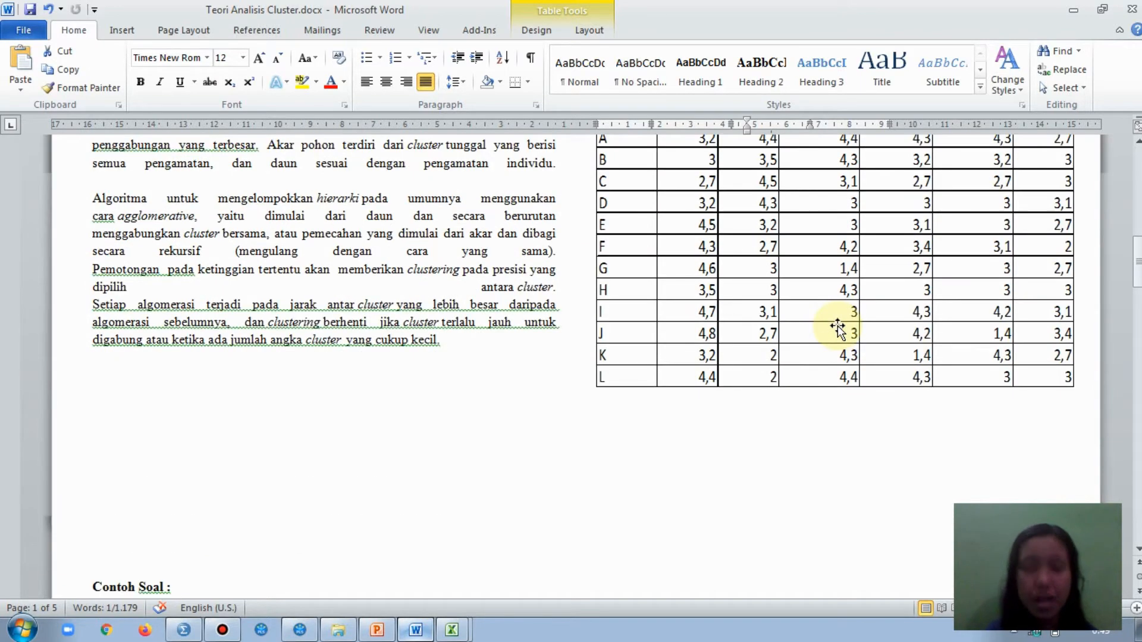
scroll(837, 326, "down", 5)
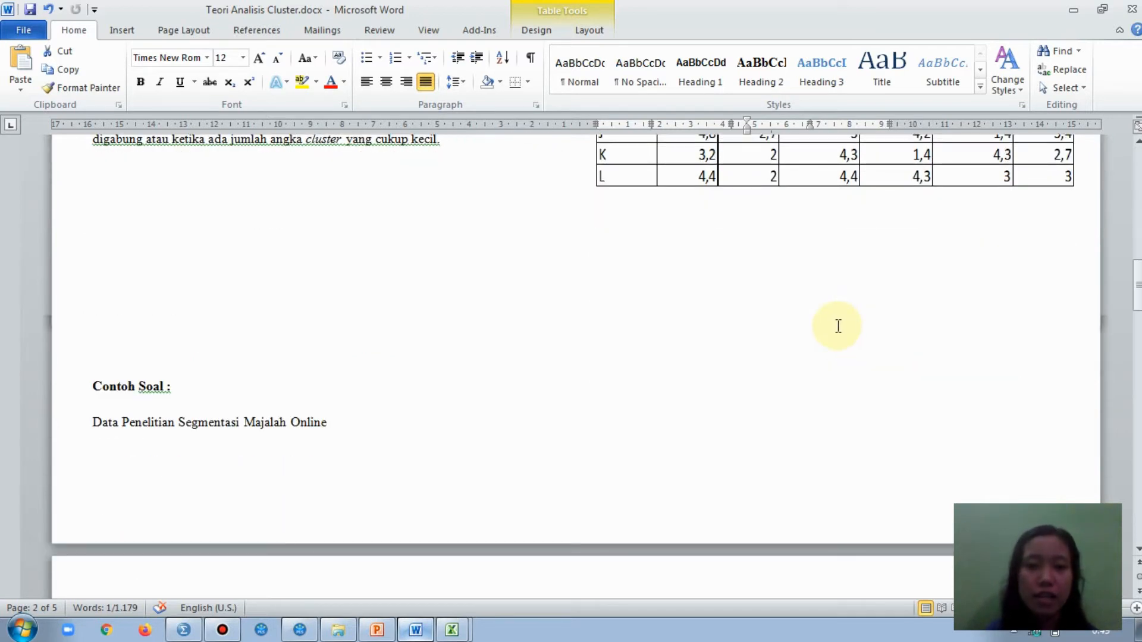
scroll(838, 326, "up", 7)
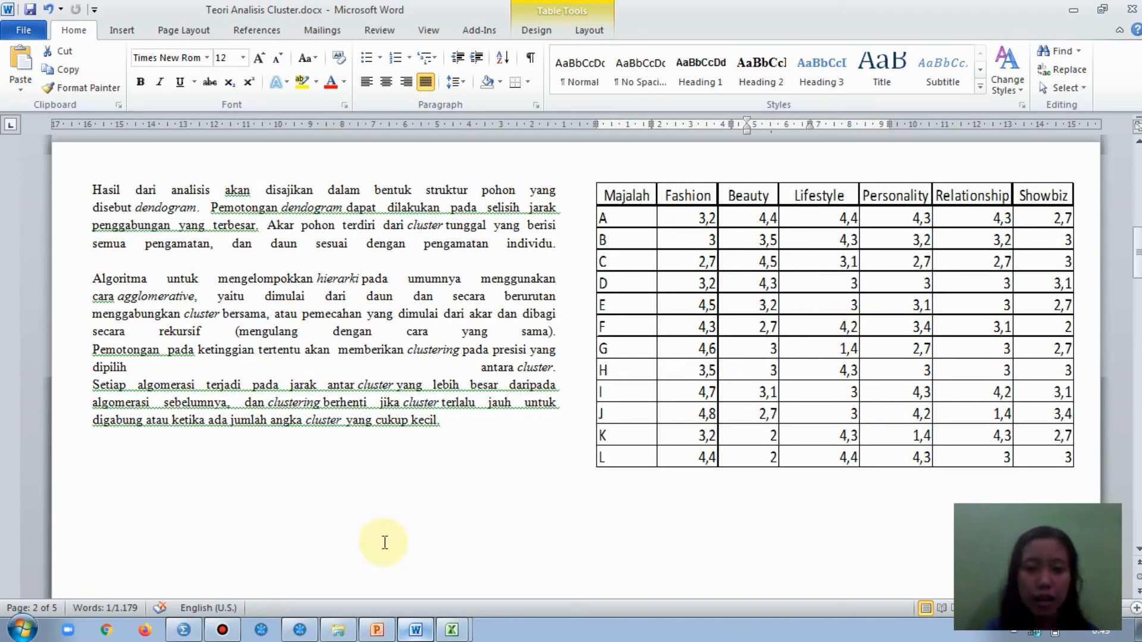
- Switch to Data Analisis Cluster.xlsx in Excel and examine the table's column headings from Majalah to Showbiz
left_click(467, 621)
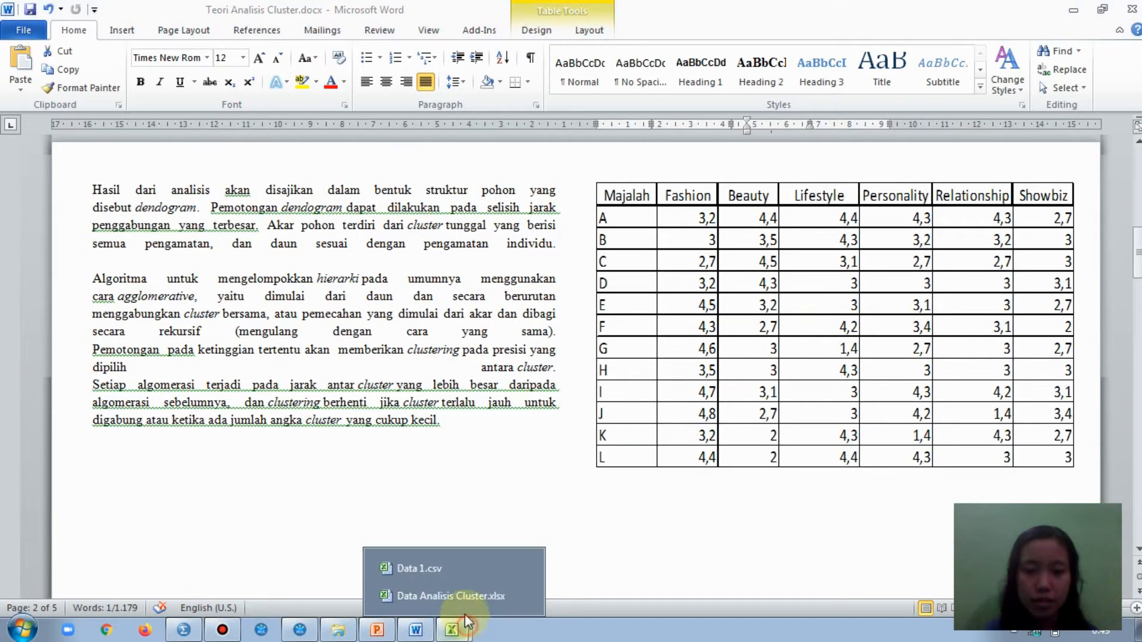
left_click(438, 592)
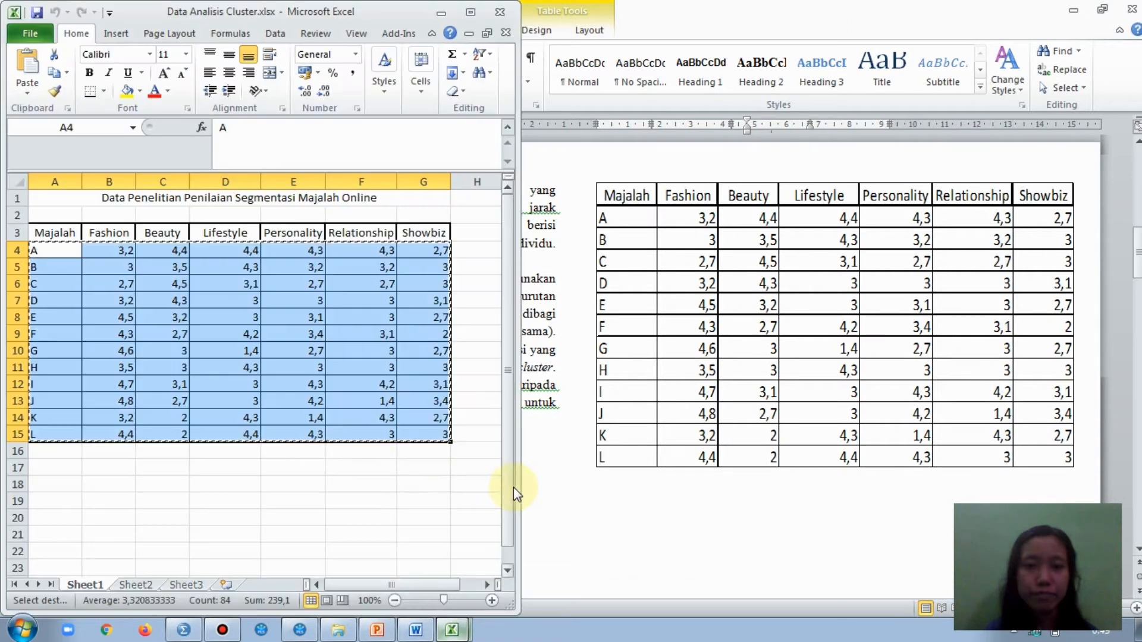
left_click(169, 301)
left_click(55, 229)
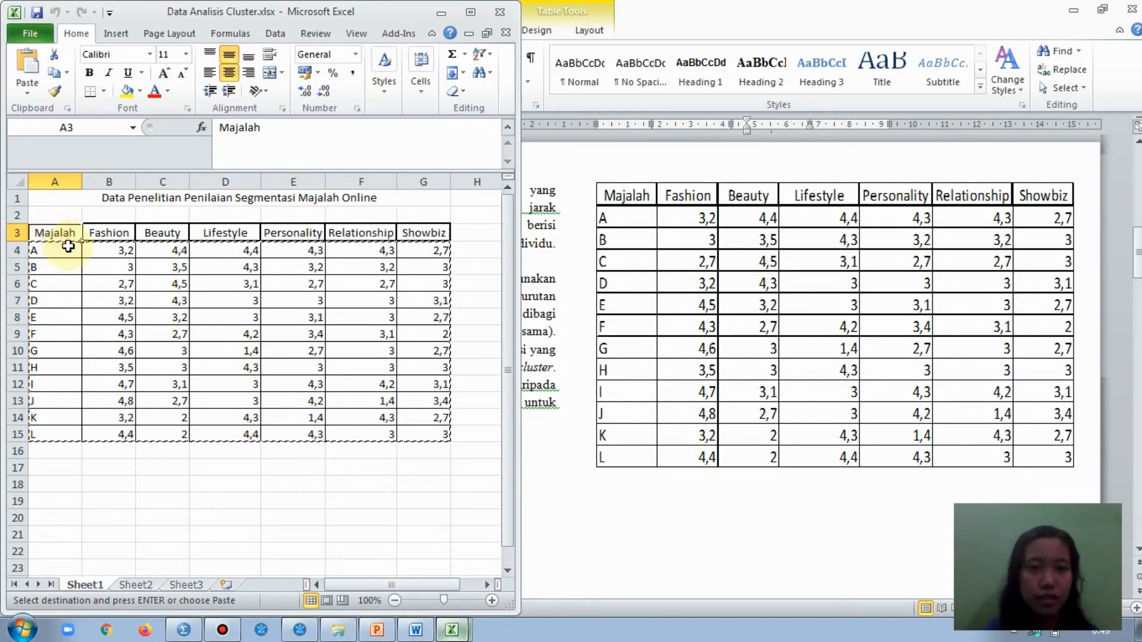
left_click(57, 250)
left_click(53, 232)
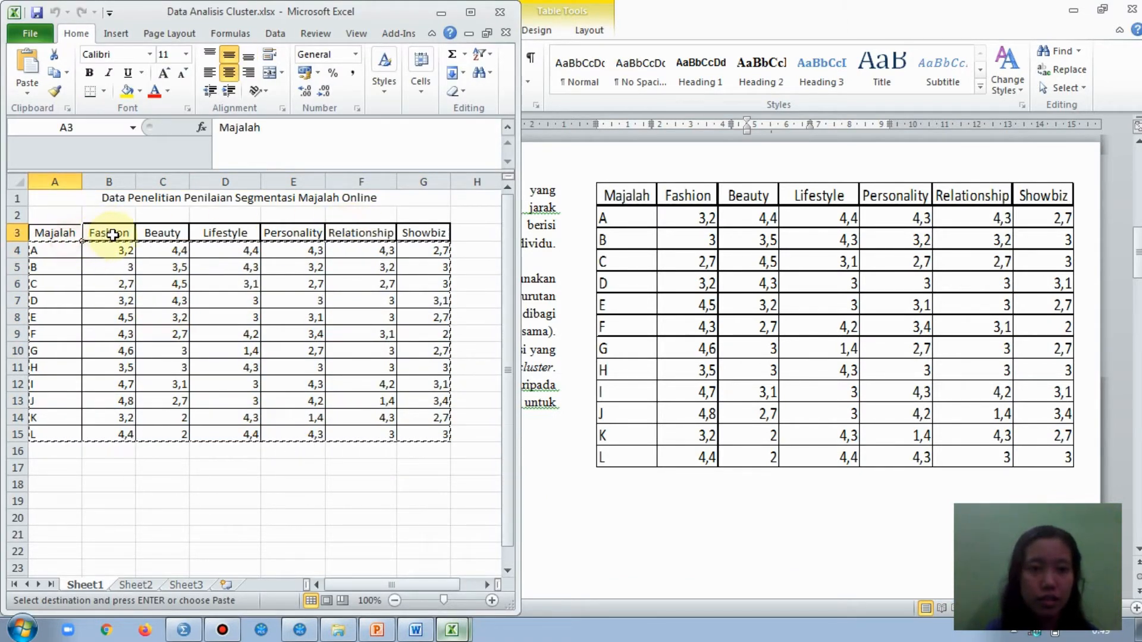
left_click(92, 234)
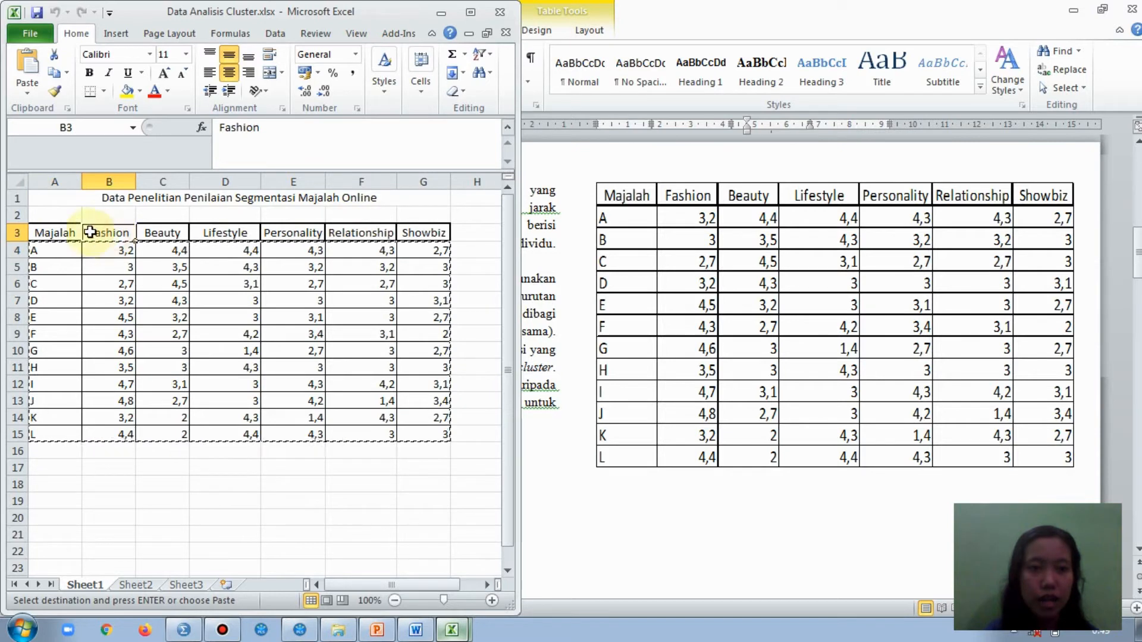
left_click(53, 232)
left_click(107, 237)
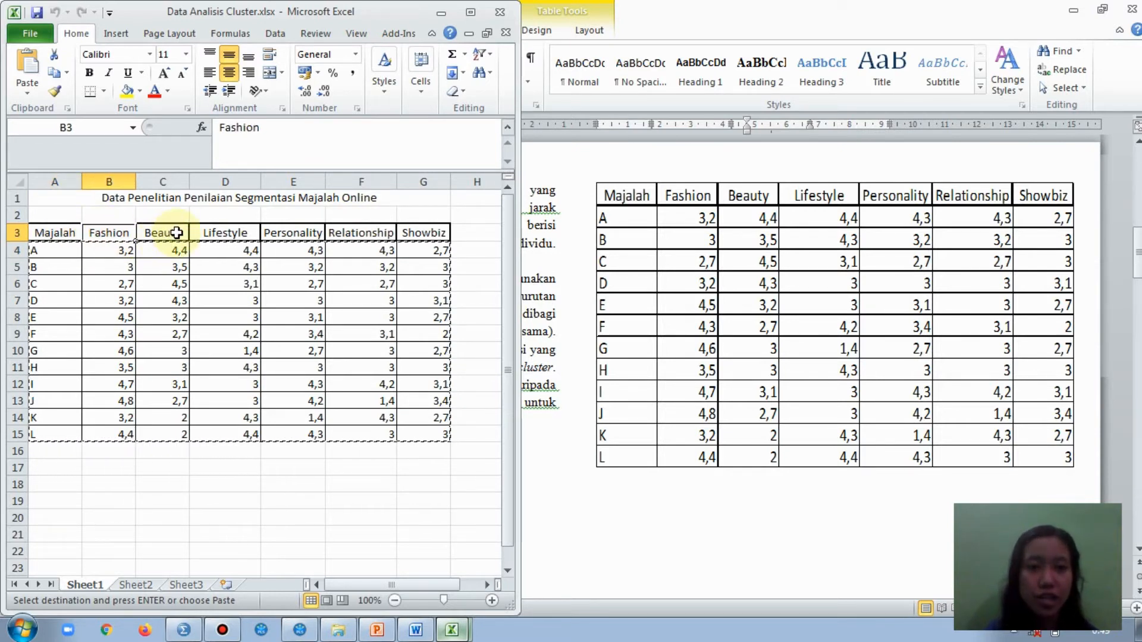
left_click(163, 235)
left_click(223, 233)
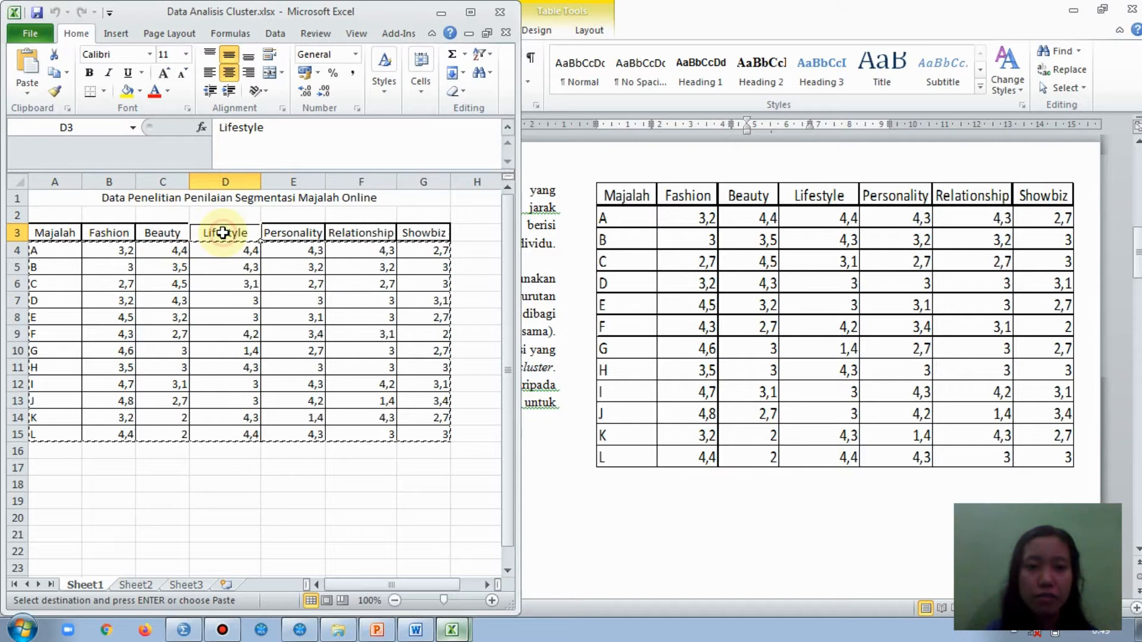
left_click(306, 237)
left_click(366, 231)
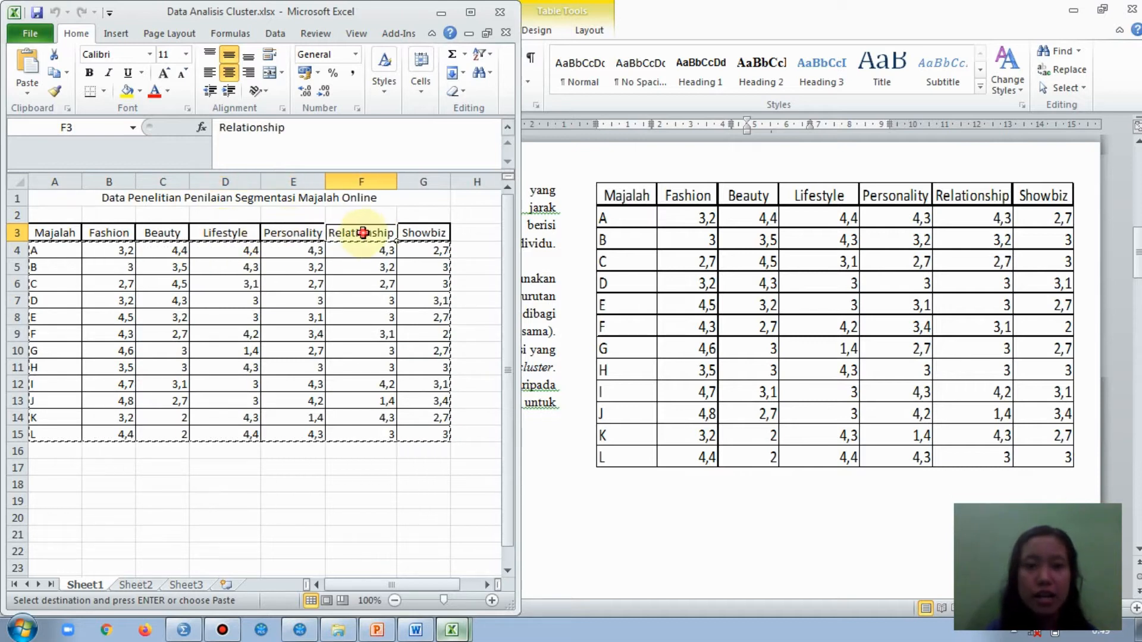
left_click(429, 230)
- Examine the Majalah heading and the magazine entries from A to L beneath it
left_click(54, 233)
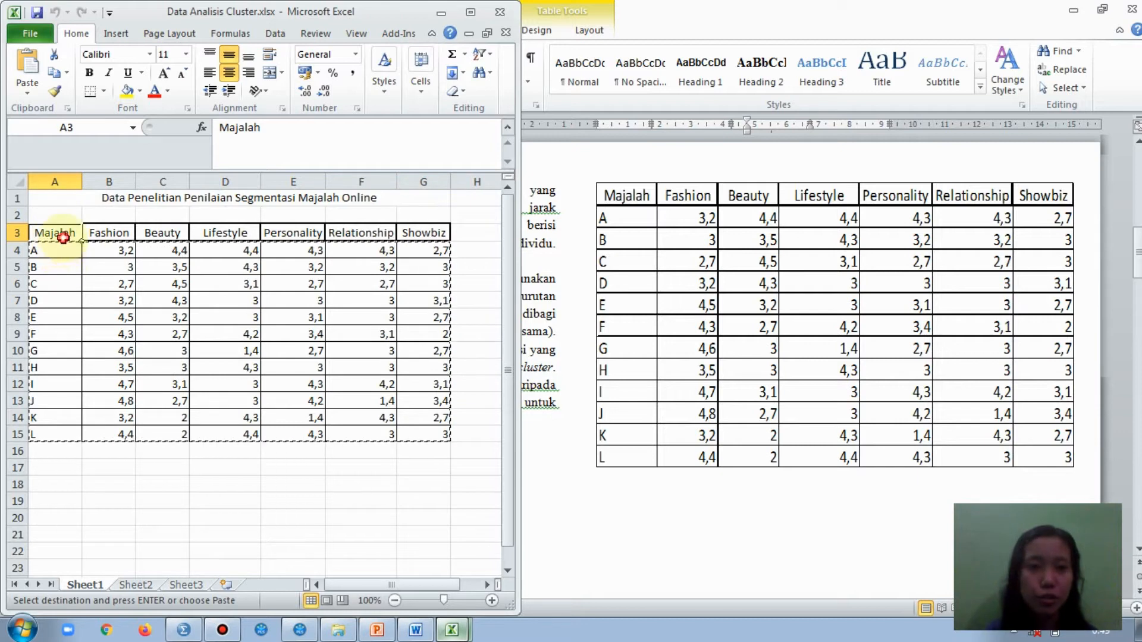
left_click(66, 248)
left_click(46, 416)
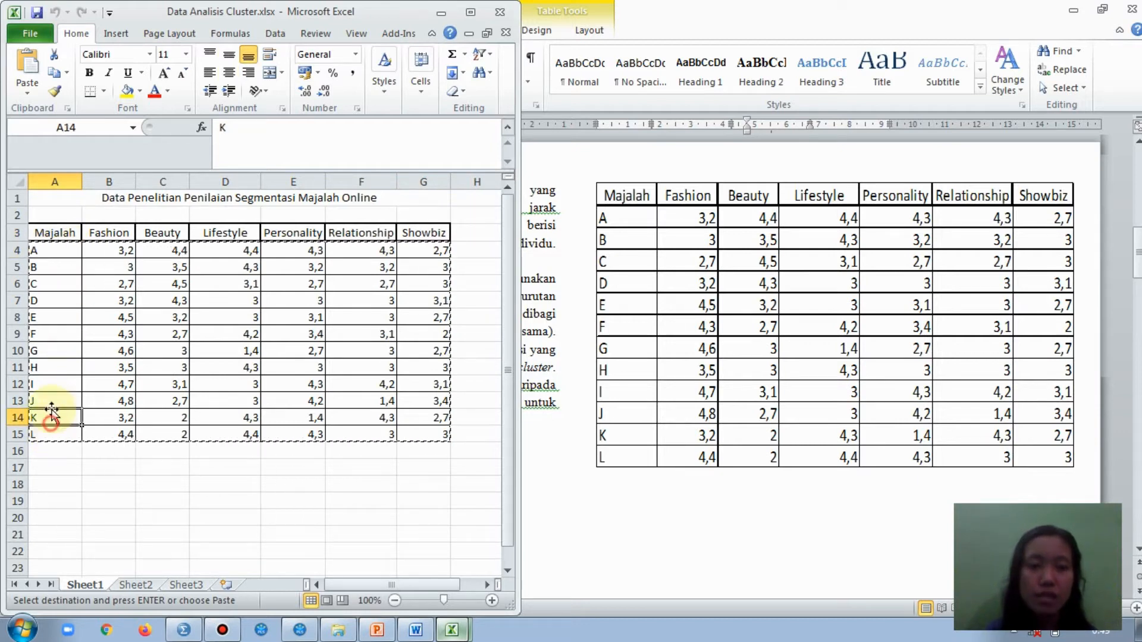
left_click(62, 238)
double_click(55, 231)
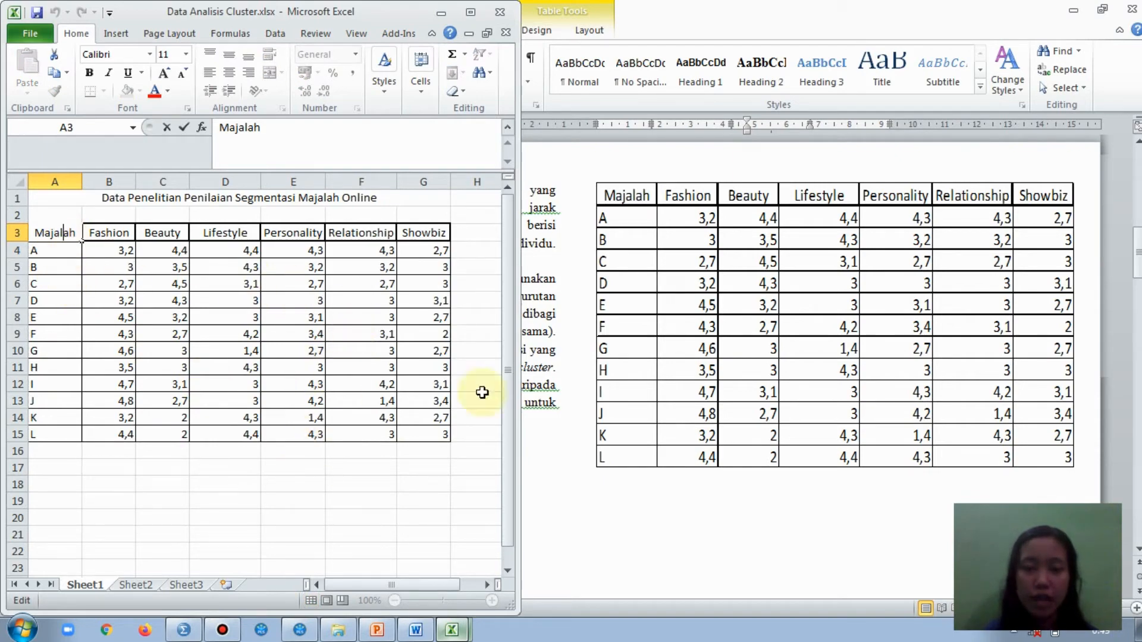
- Copy the magazine data rows without headings, cells A4 to G15, from Data Analisis Cluster.xlsx in Excel
left_click(439, 14)
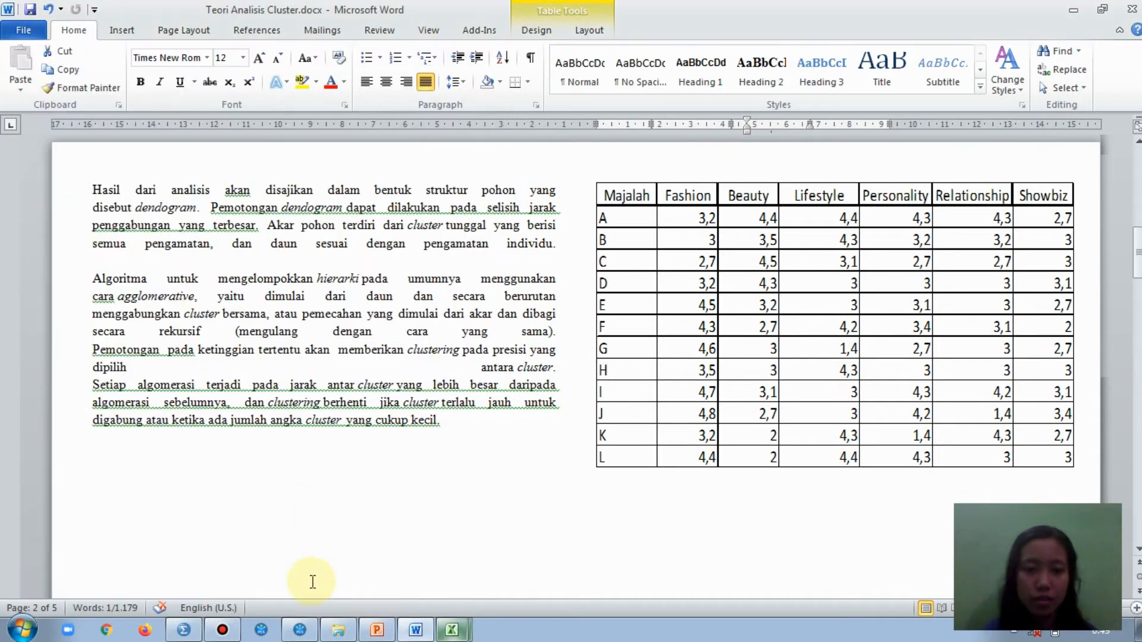
left_click(224, 631)
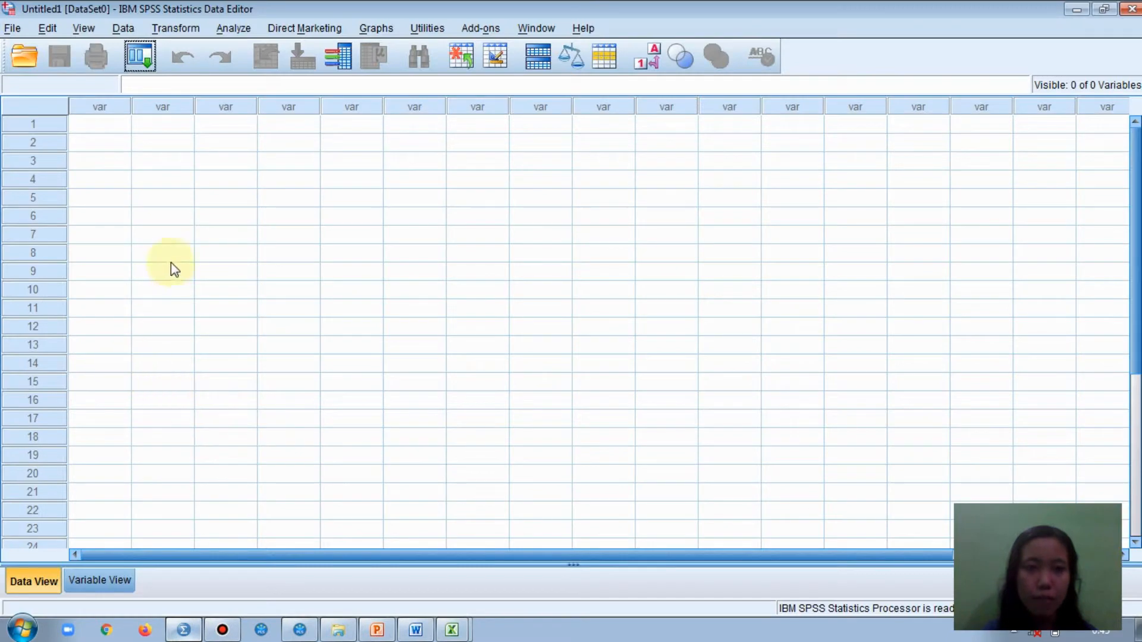
left_click(452, 630)
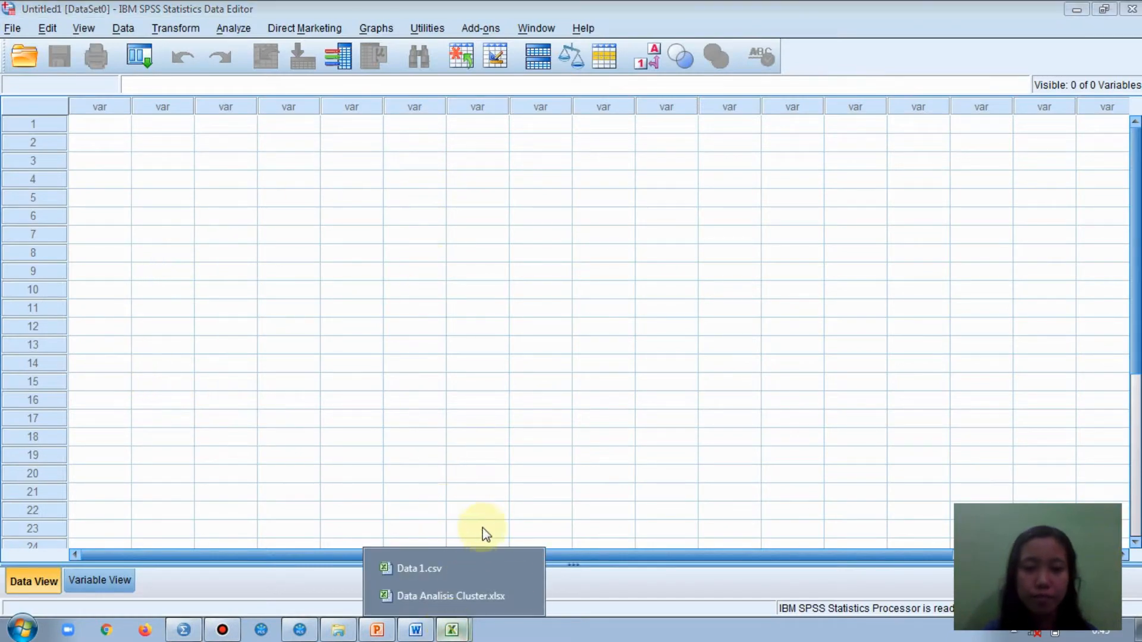
left_click(458, 594)
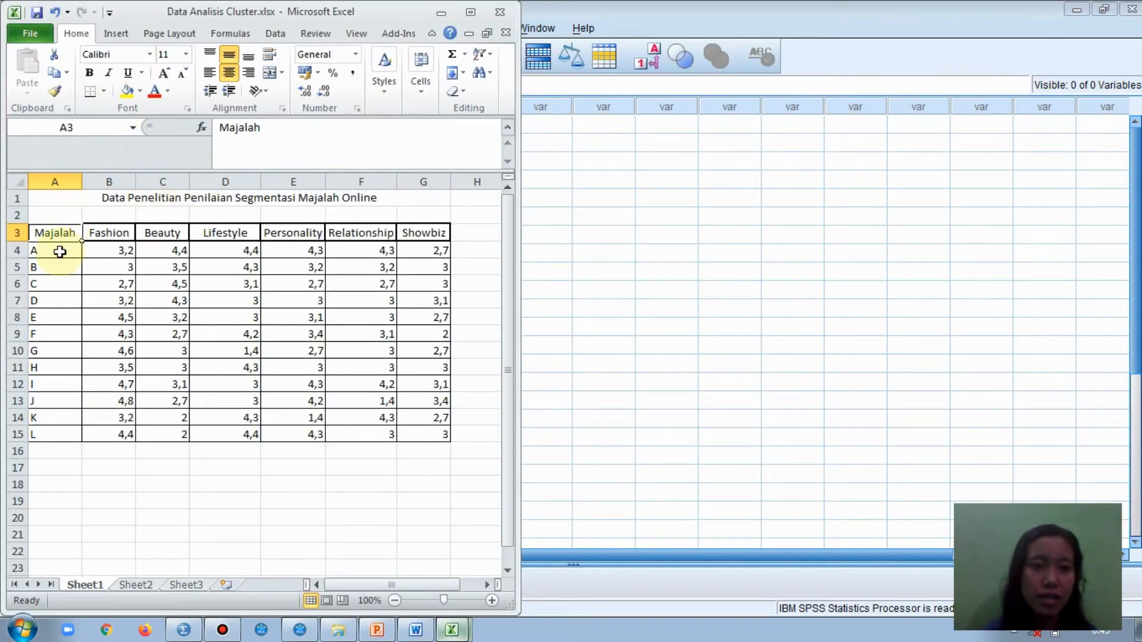
left_click_drag(60, 251, 427, 434)
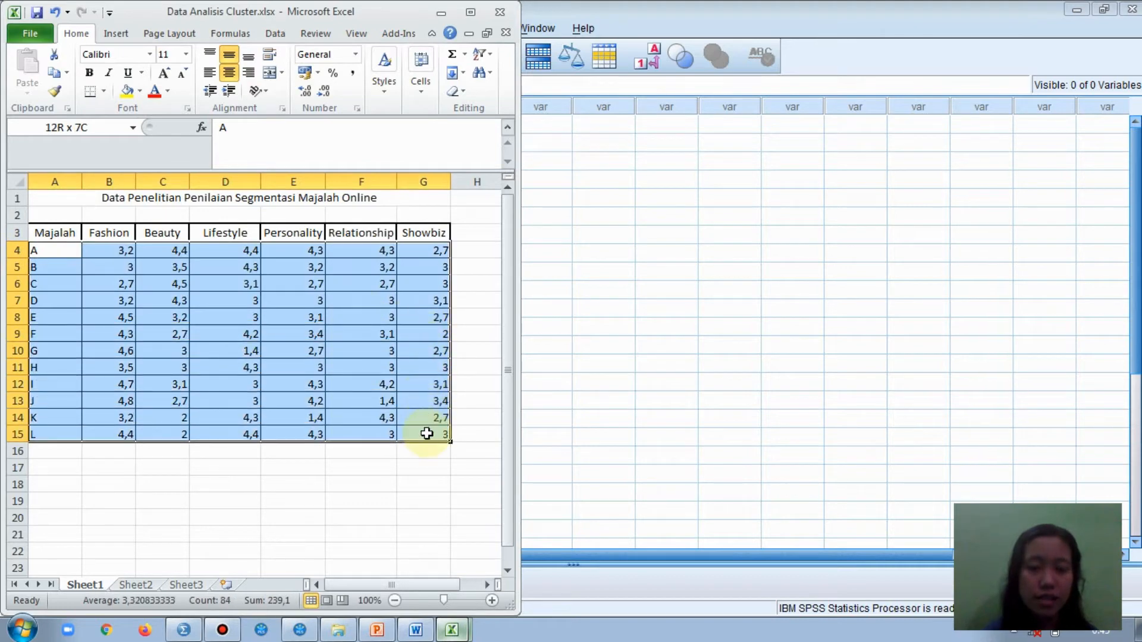
right_click(260, 320)
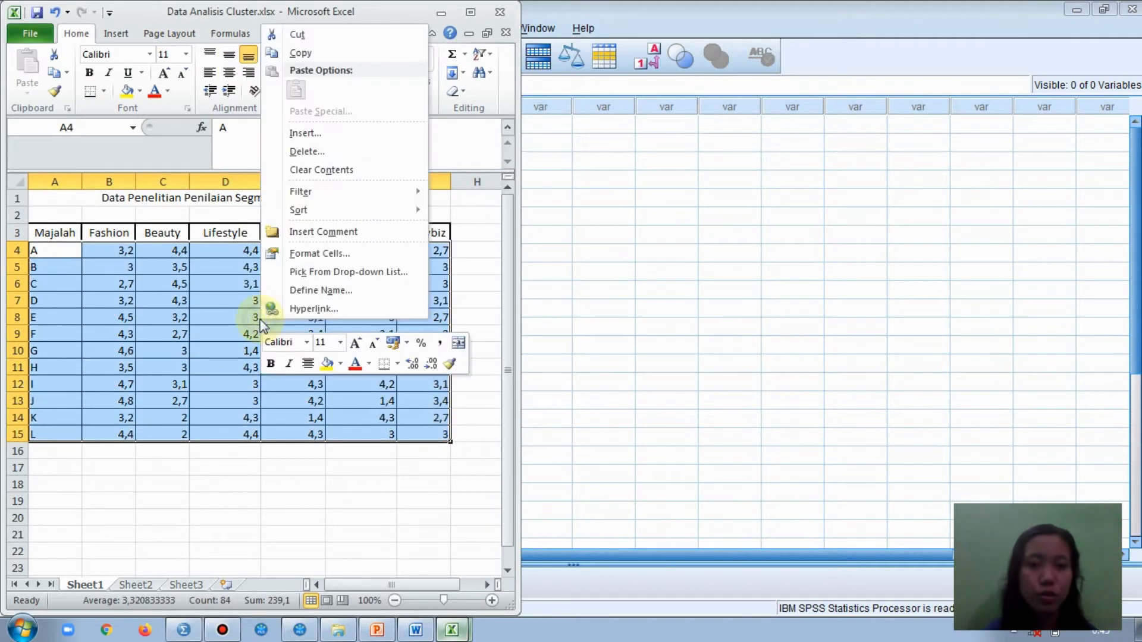
left_click(307, 52)
- Switch to the SPSS Data Editor and paste the copied magazine data starting at the first cell of row 1
left_click(183, 630)
left_click(208, 586)
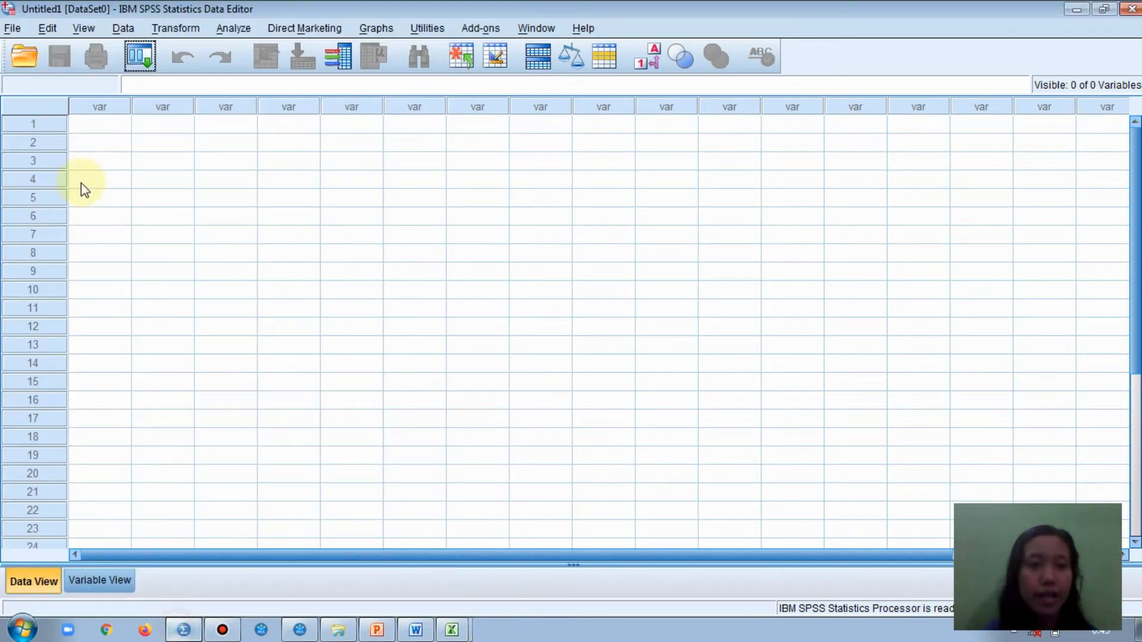
right_click(104, 126)
left_click(132, 175)
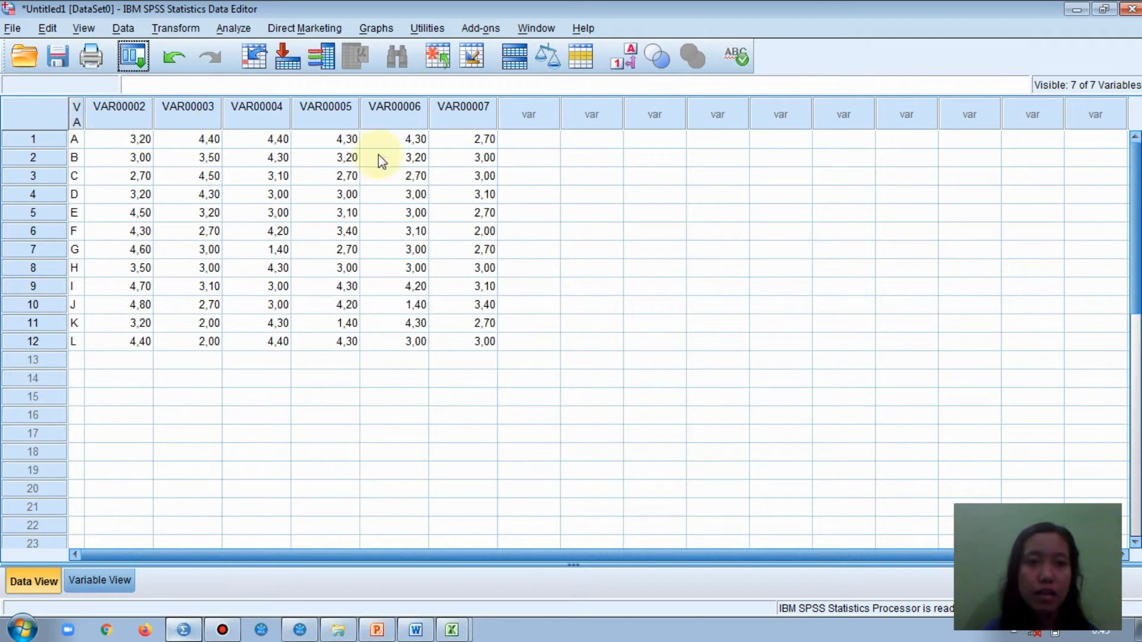
- Rename the first variable as Majalah and the second as Fashion
left_click(119, 580)
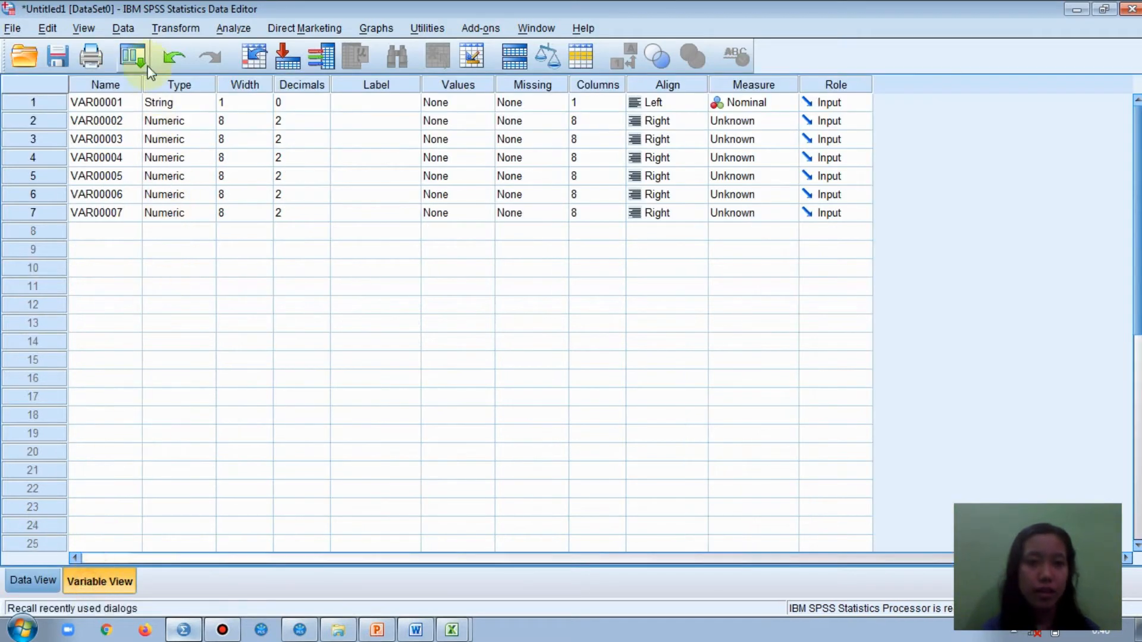
left_click(119, 104)
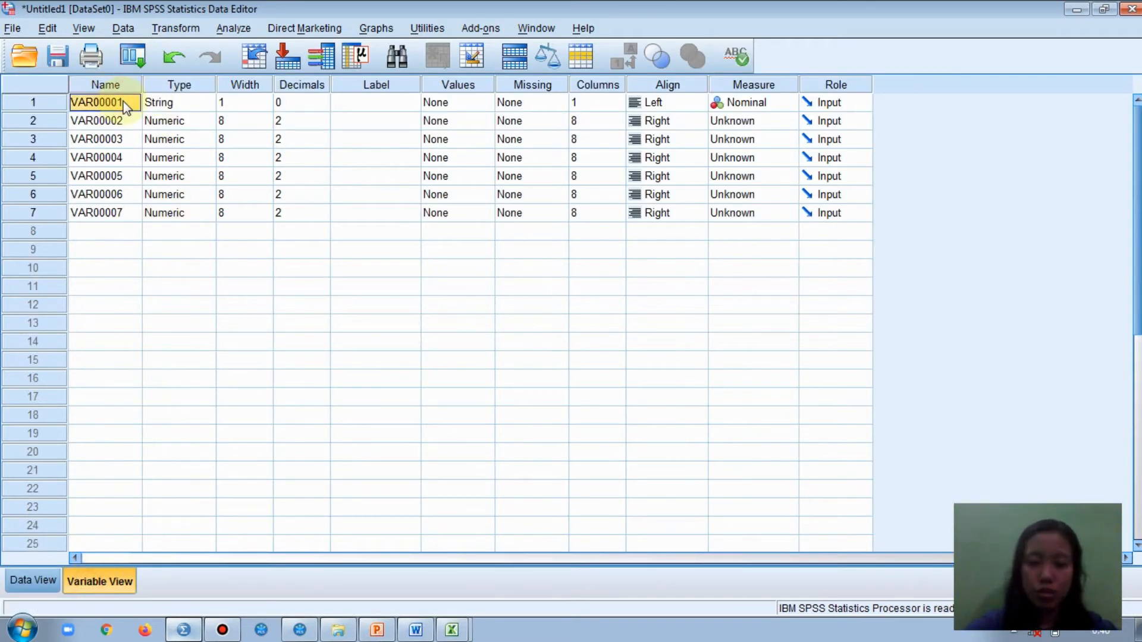
type("Majalah")
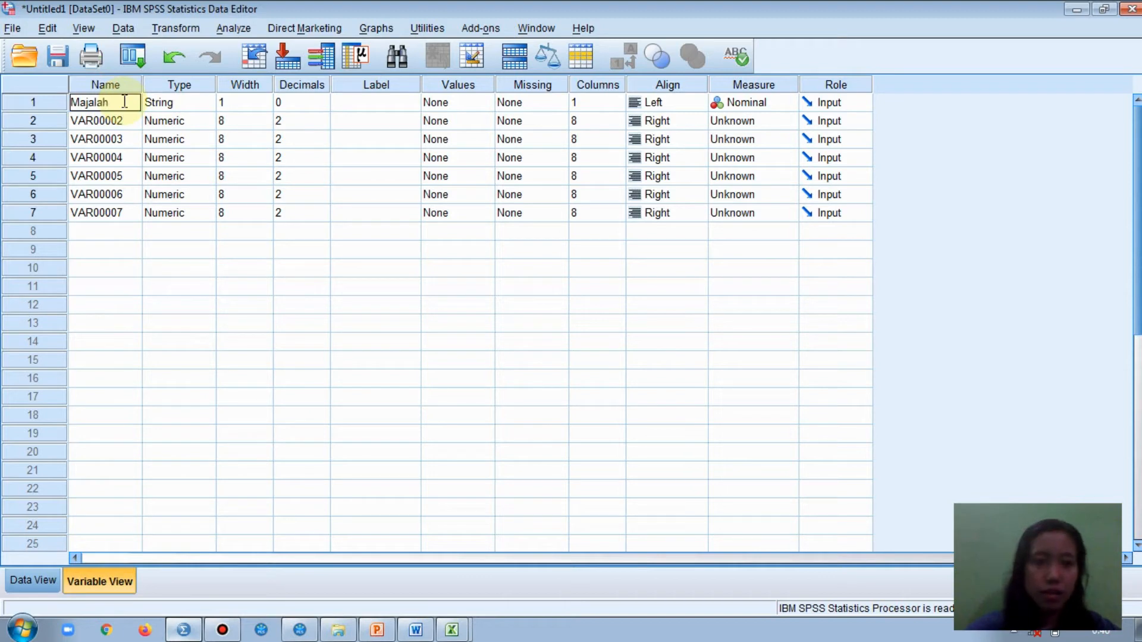
left_click(132, 121)
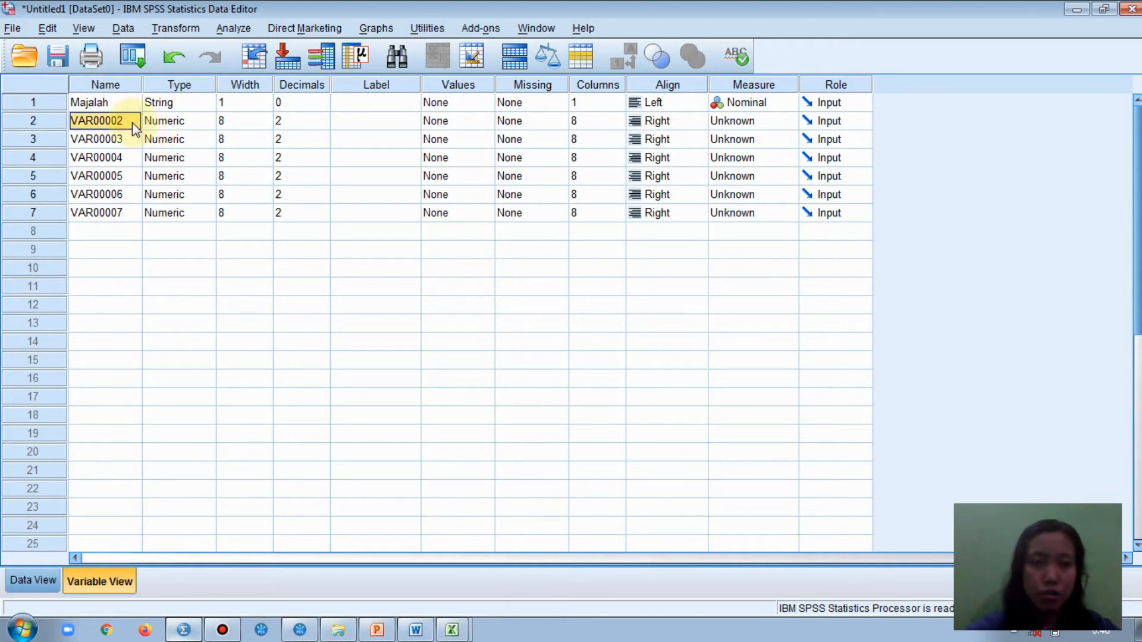
type("FA")
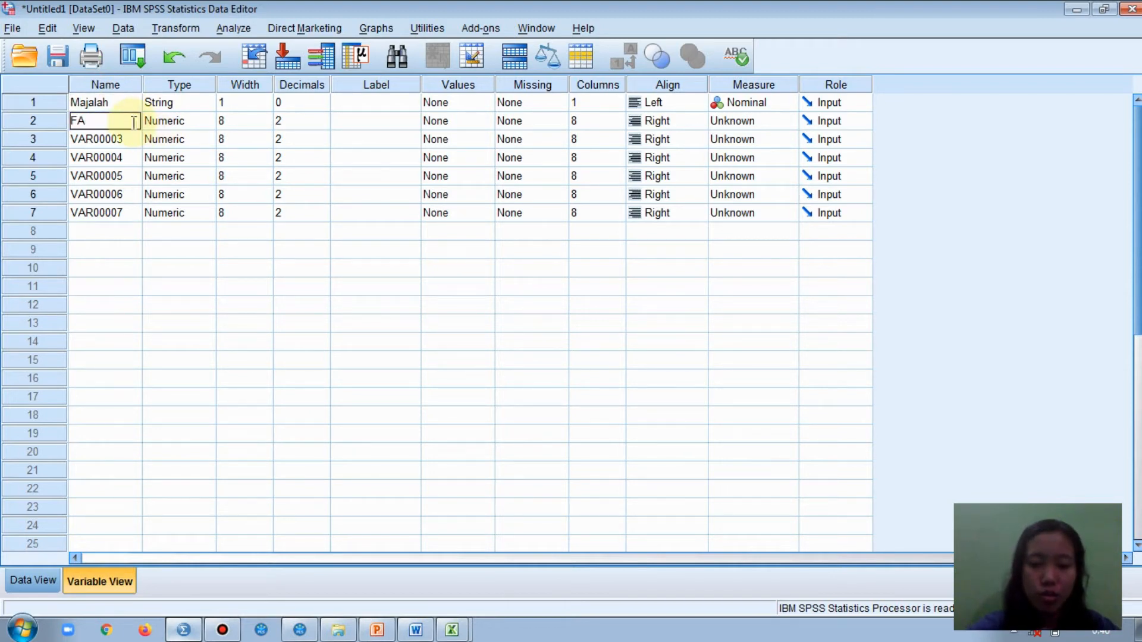
type("shion")
key("Return")
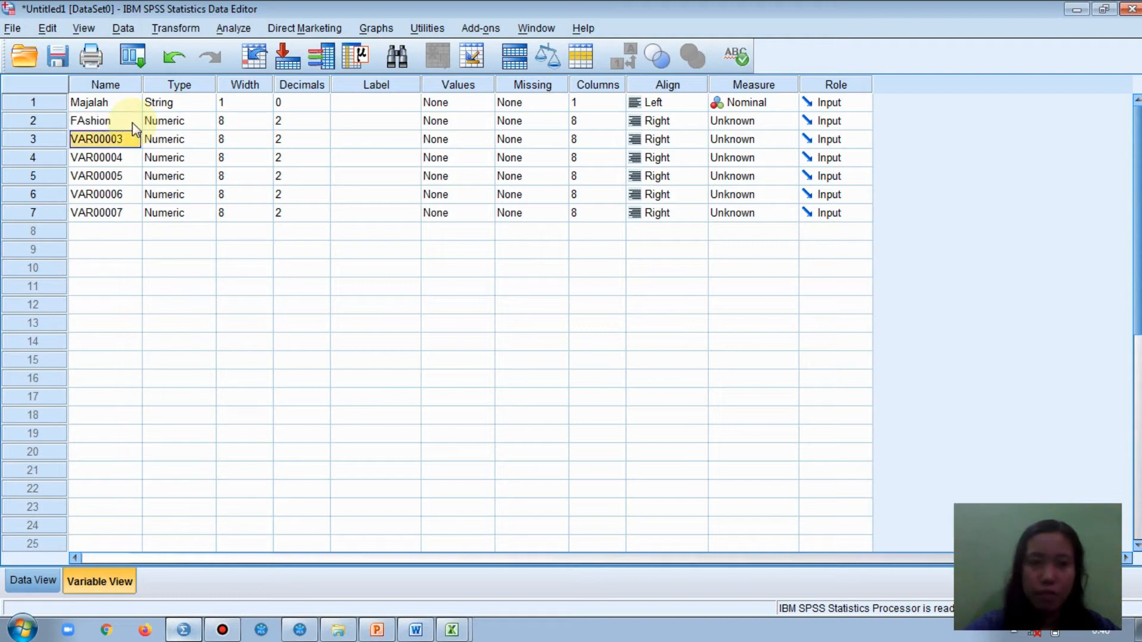
left_click(90, 121)
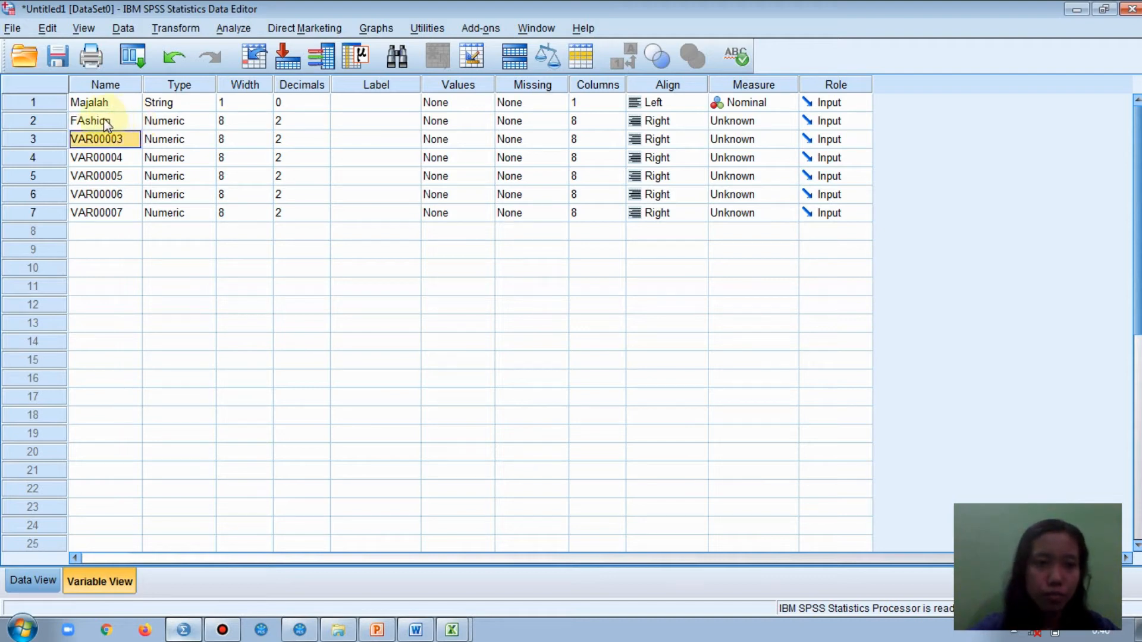
left_click(91, 120)
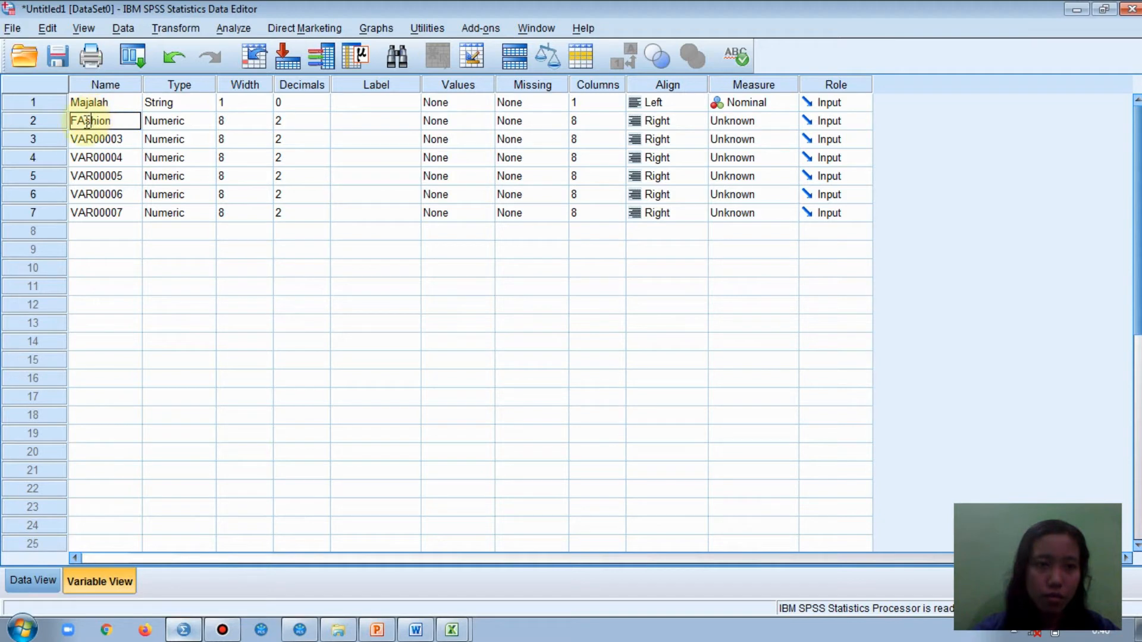
key("BackSpace")
type("a")
- Rename the third variable as Beauty, the fourth as Lifestyle and the fifth as Personality
left_click(132, 141)
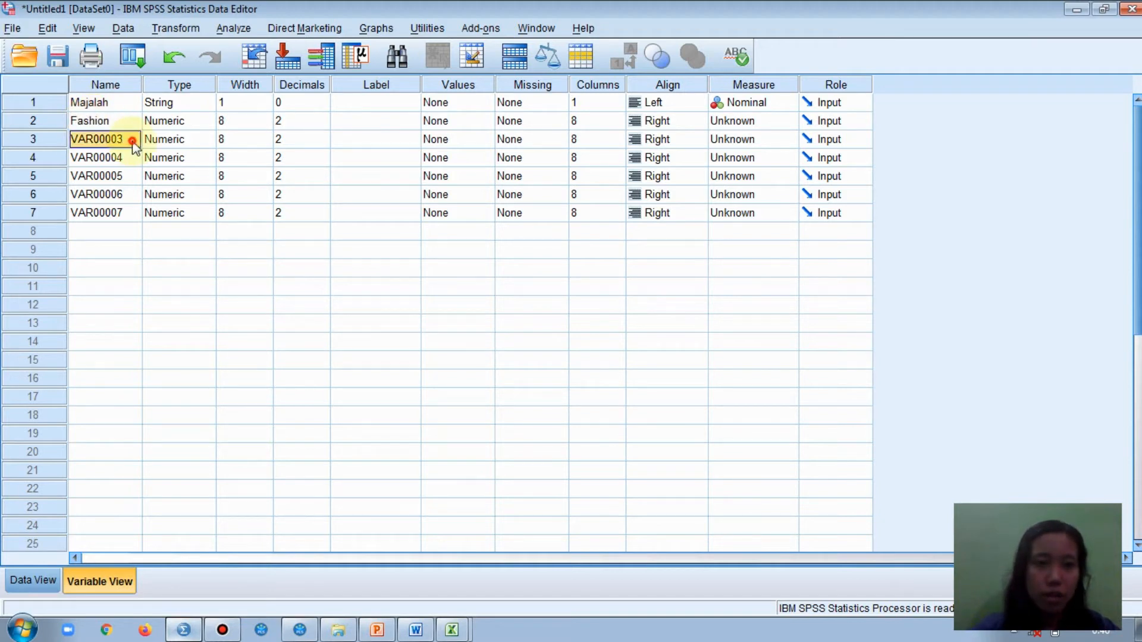
type("Beauty")
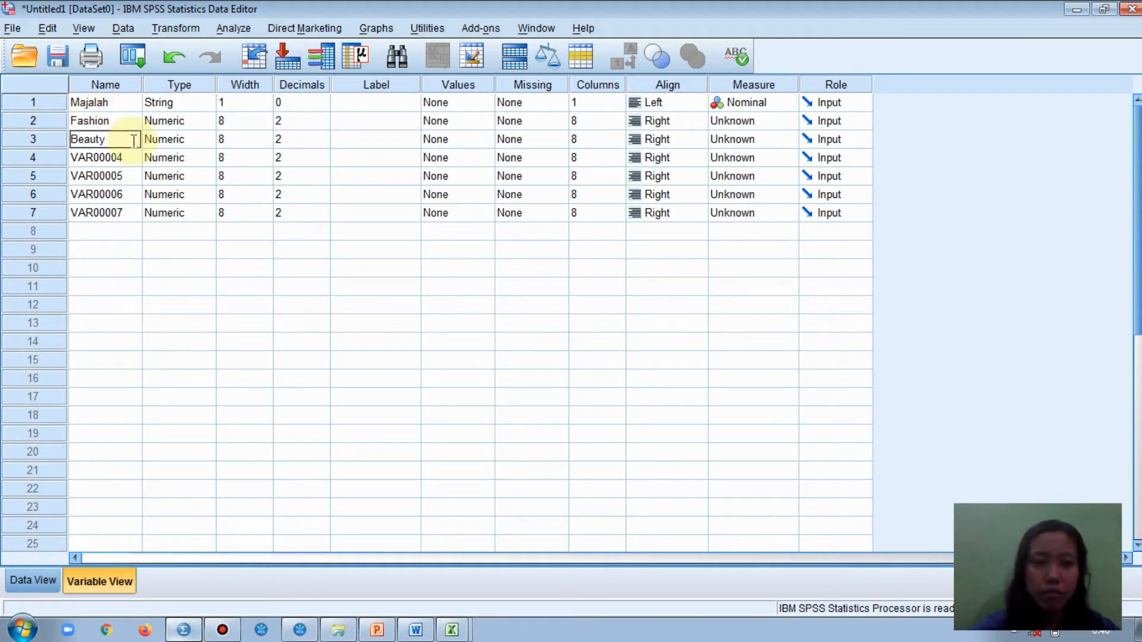
key("Return")
type("Li")
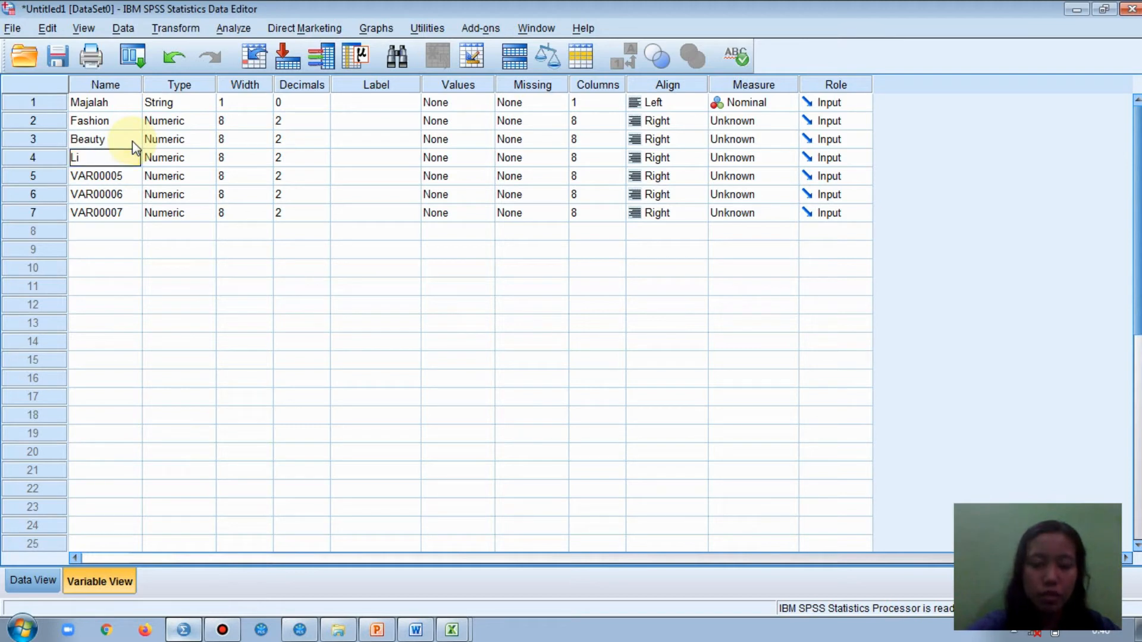
type("festyl")
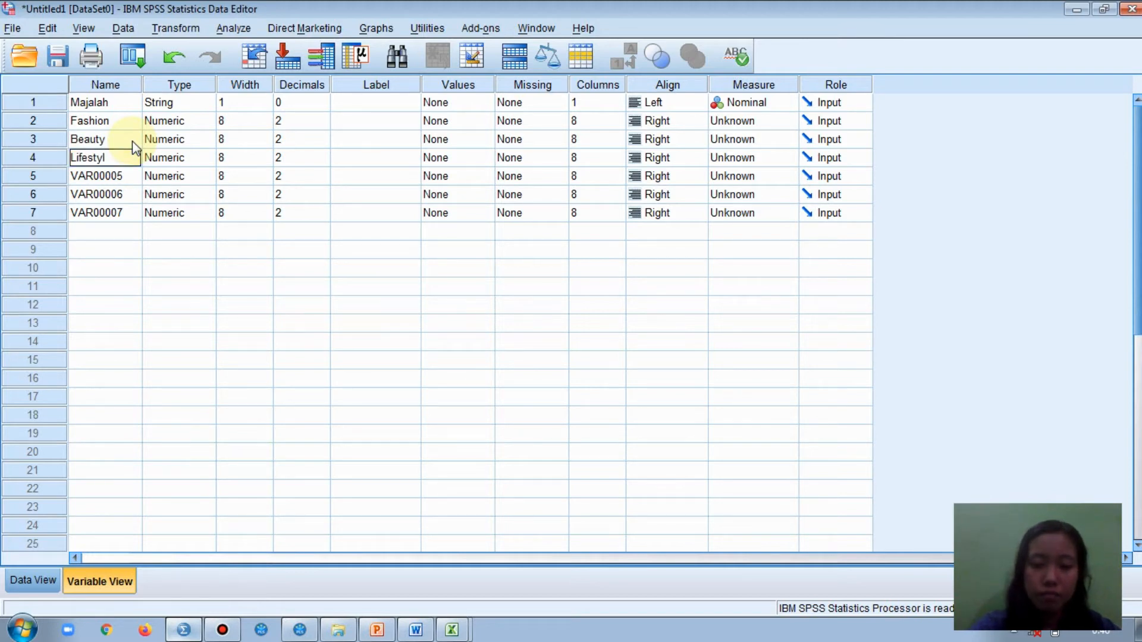
type("e")
key("Return")
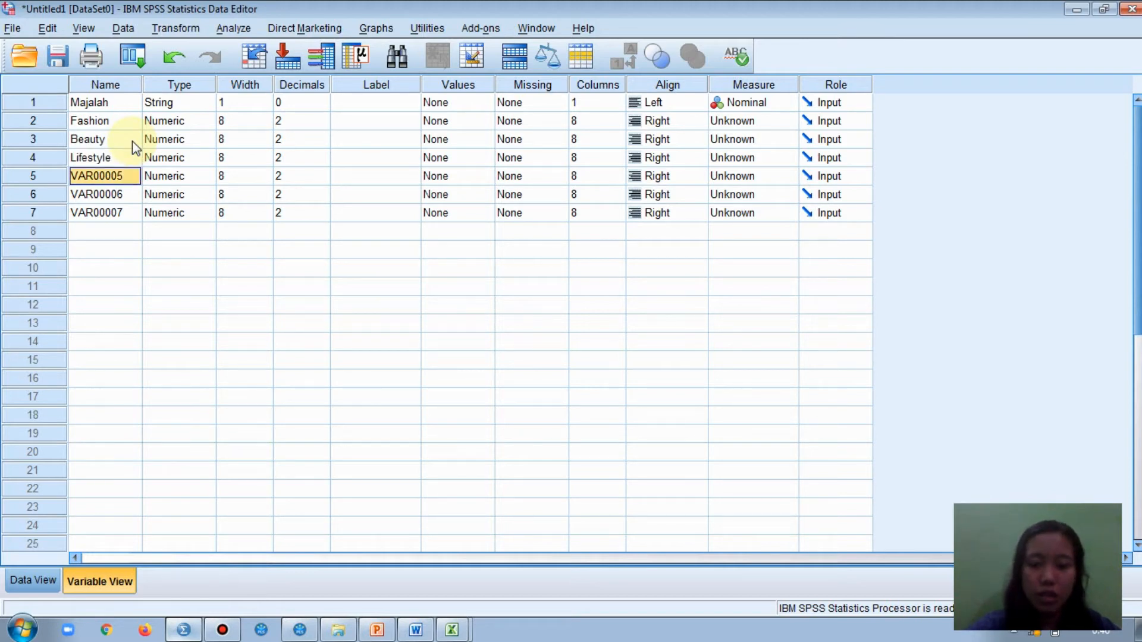
type("Personalit")
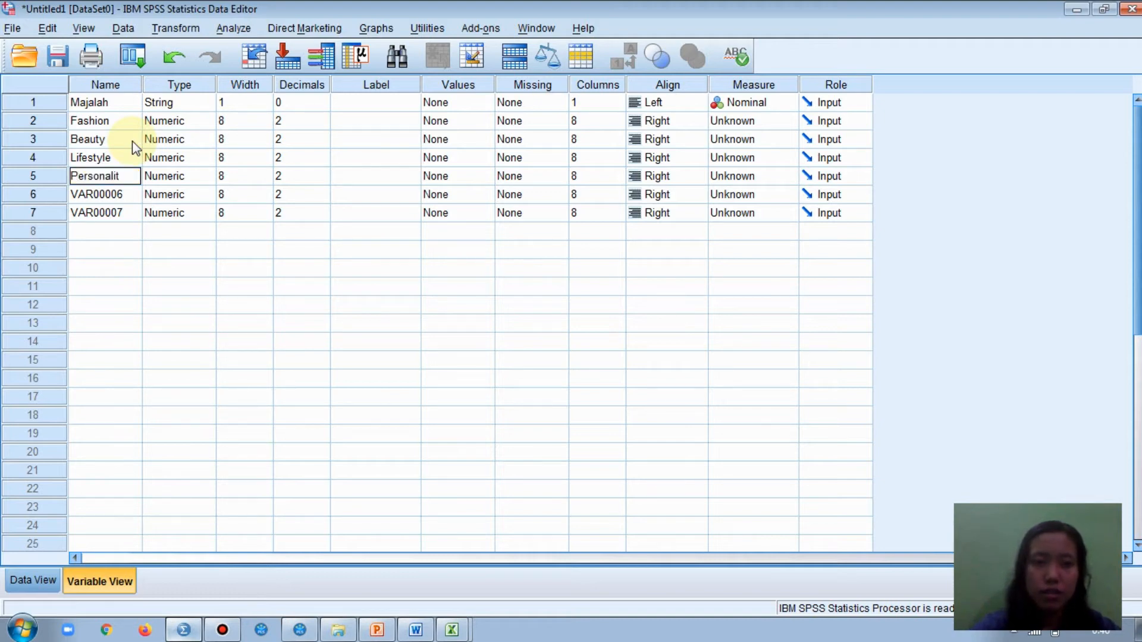
type("y")
key("Return")
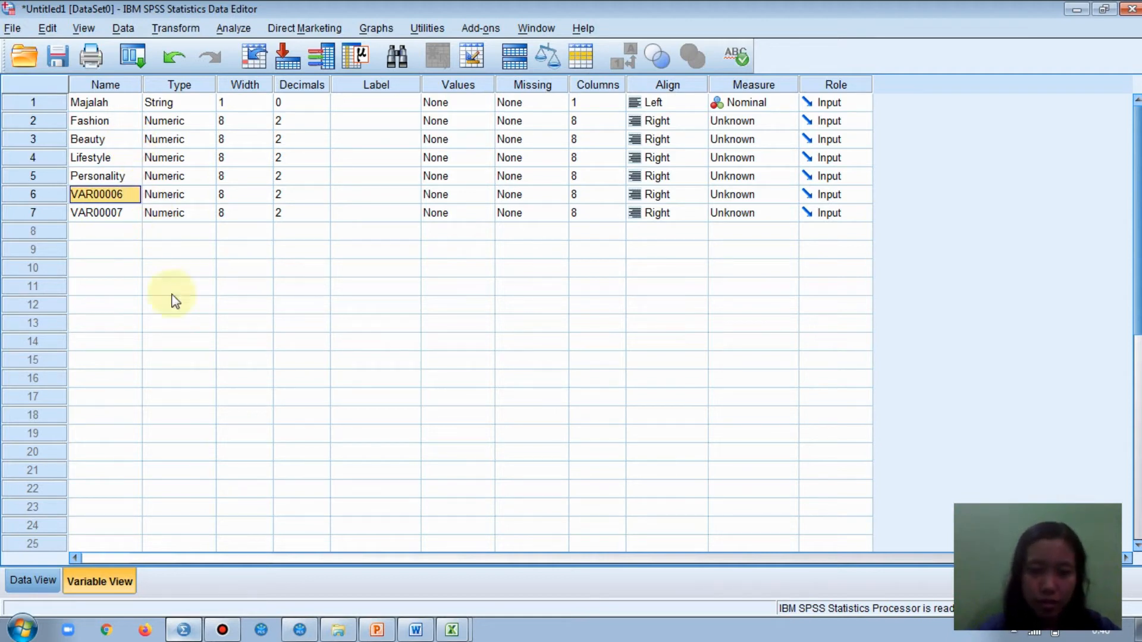
- Check the remaining column headings in the Excel data, and name the sixth variable Relationship and the seventh Showbiz in SPSS
mouse_move(415, 630)
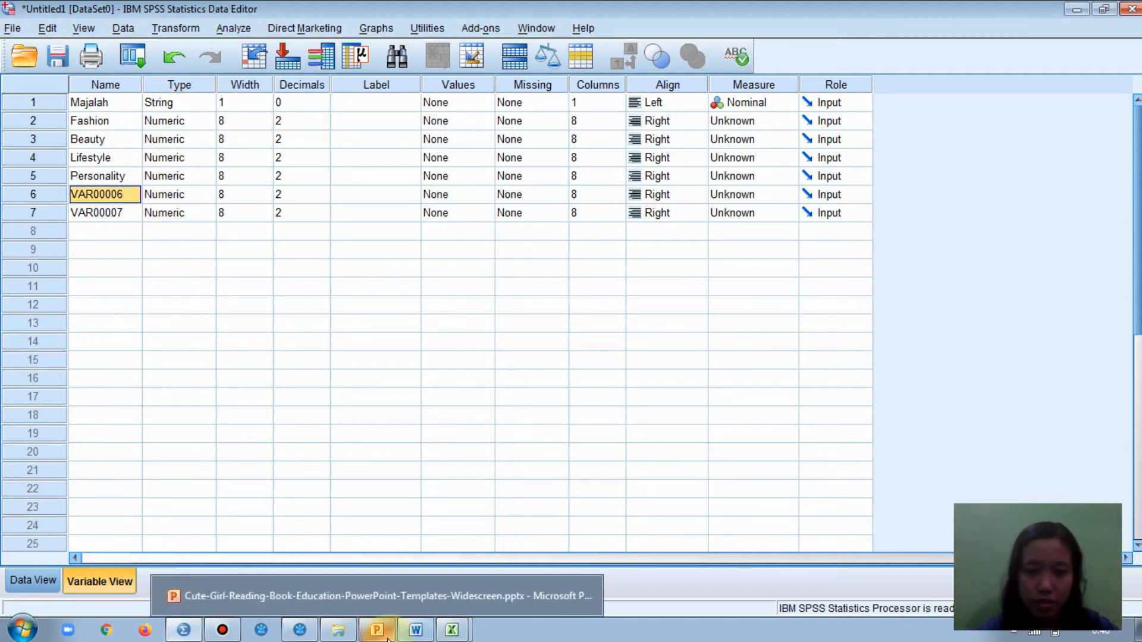
mouse_move(452, 637)
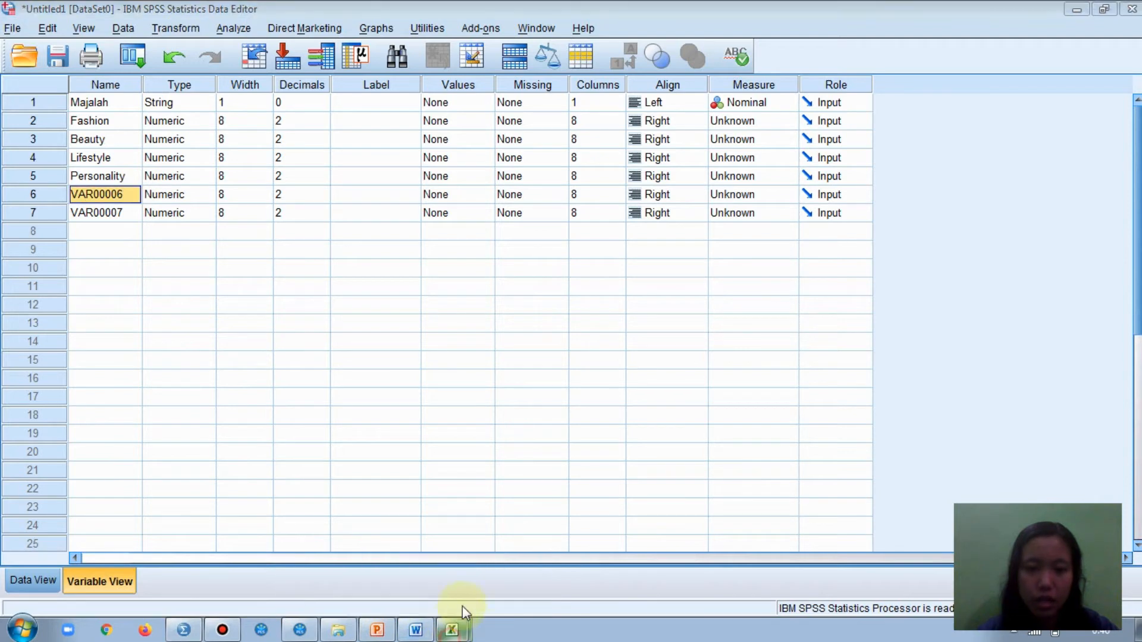
left_click(466, 594)
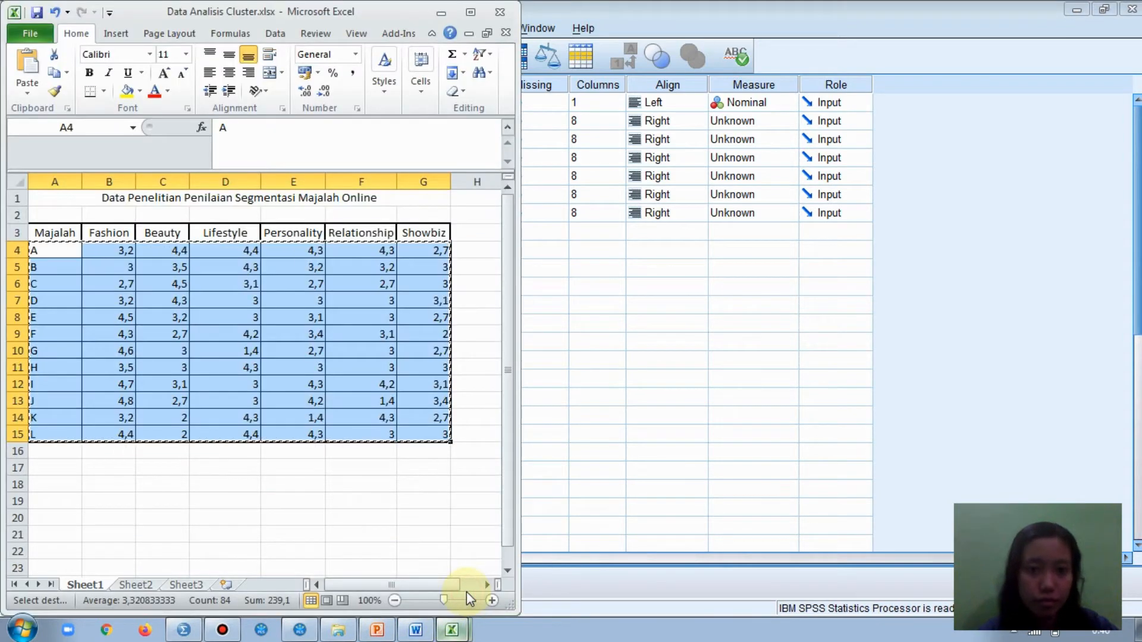
left_click(183, 629)
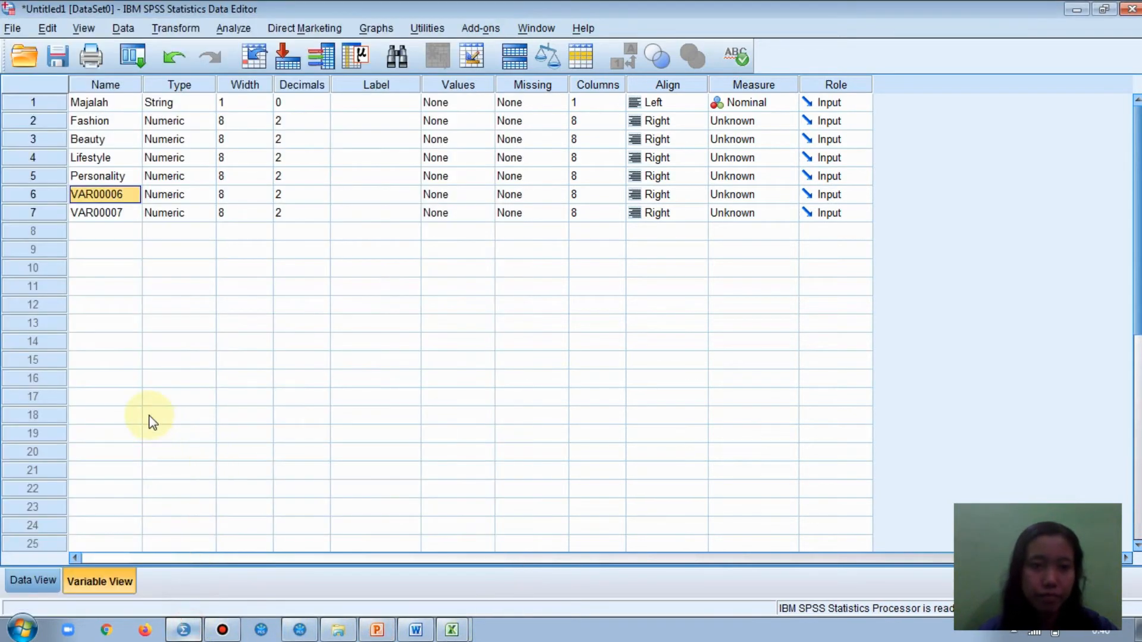
type("Relationship")
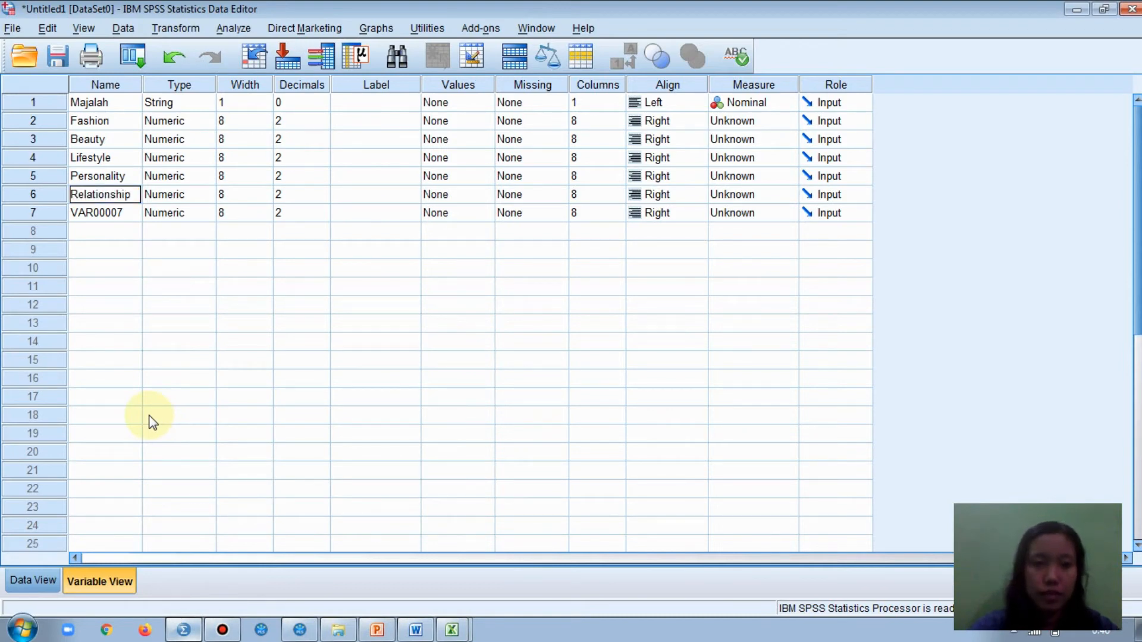
key("Return")
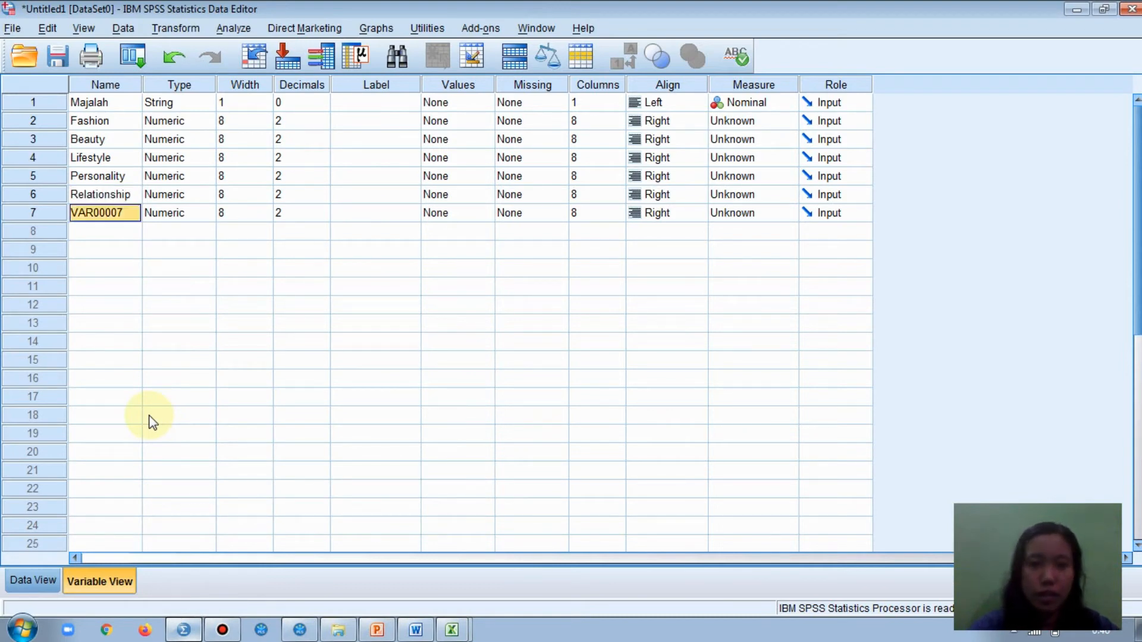
type("Sh")
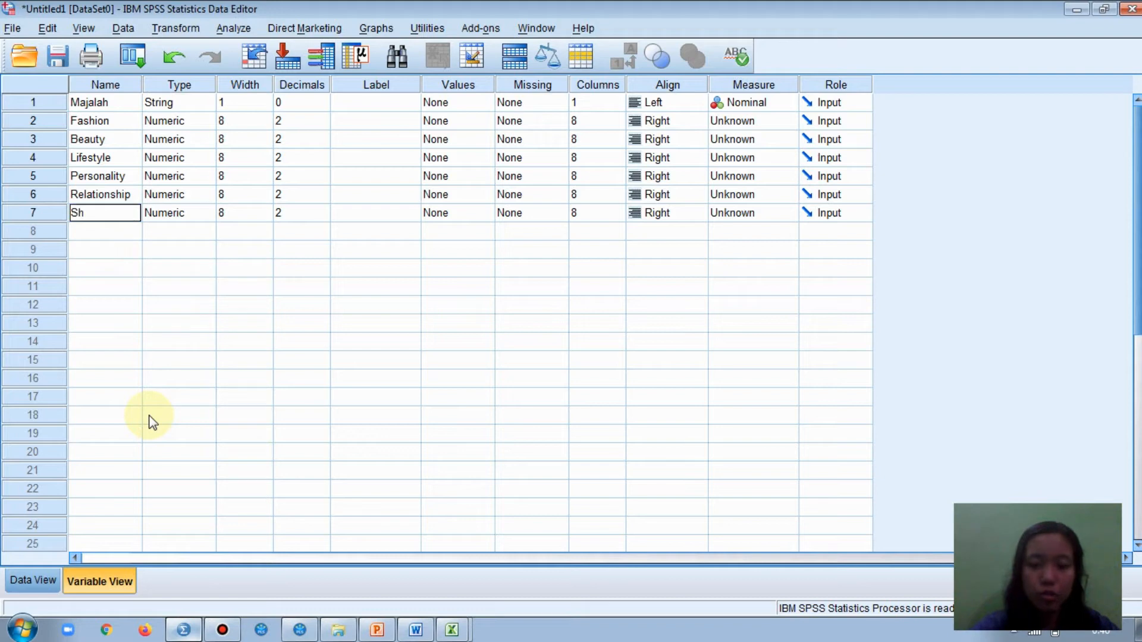
type("owbiz")
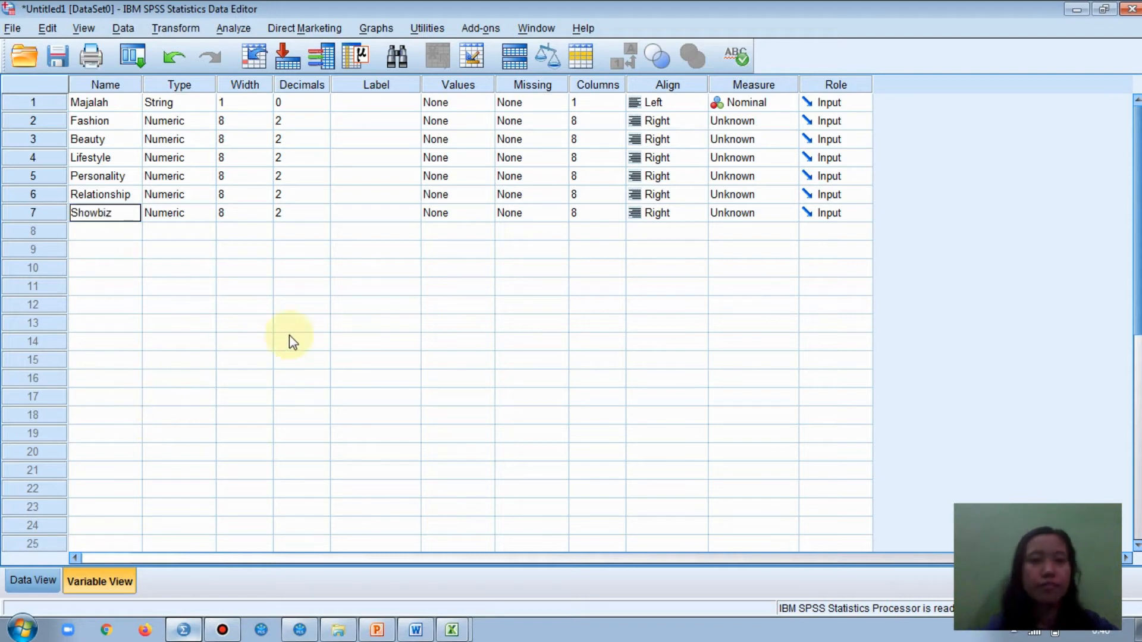
- Set the width of the Majalah variable to 7
left_click(265, 102)
left_click(265, 98)
left_click(265, 99)
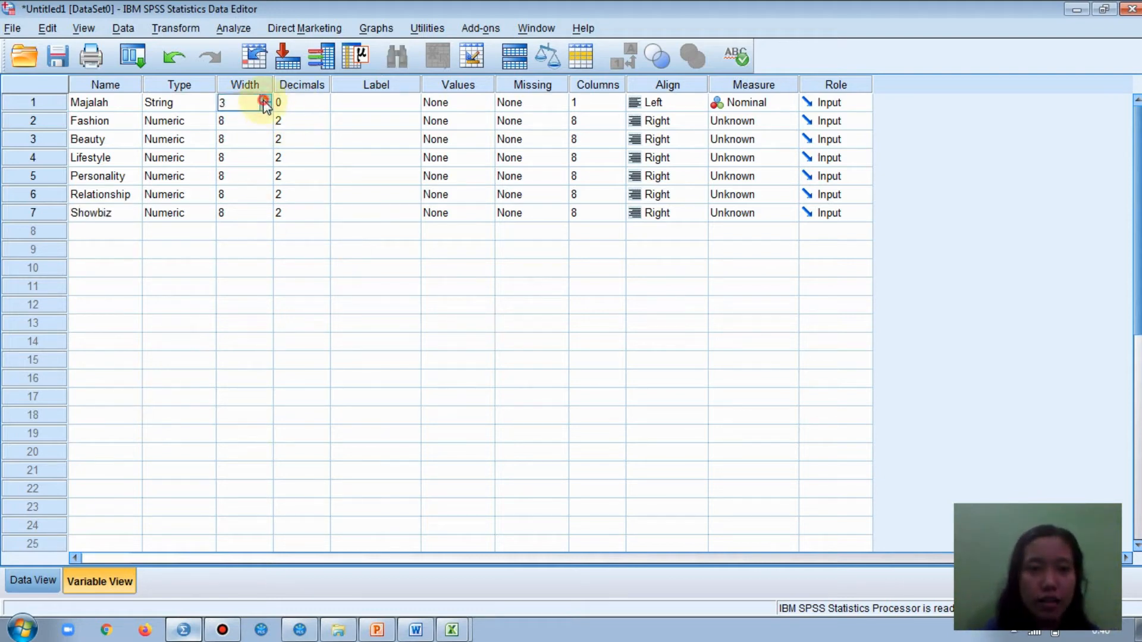
left_click(266, 99)
left_click(265, 99)
left_click(265, 99)
left_click(265, 99)
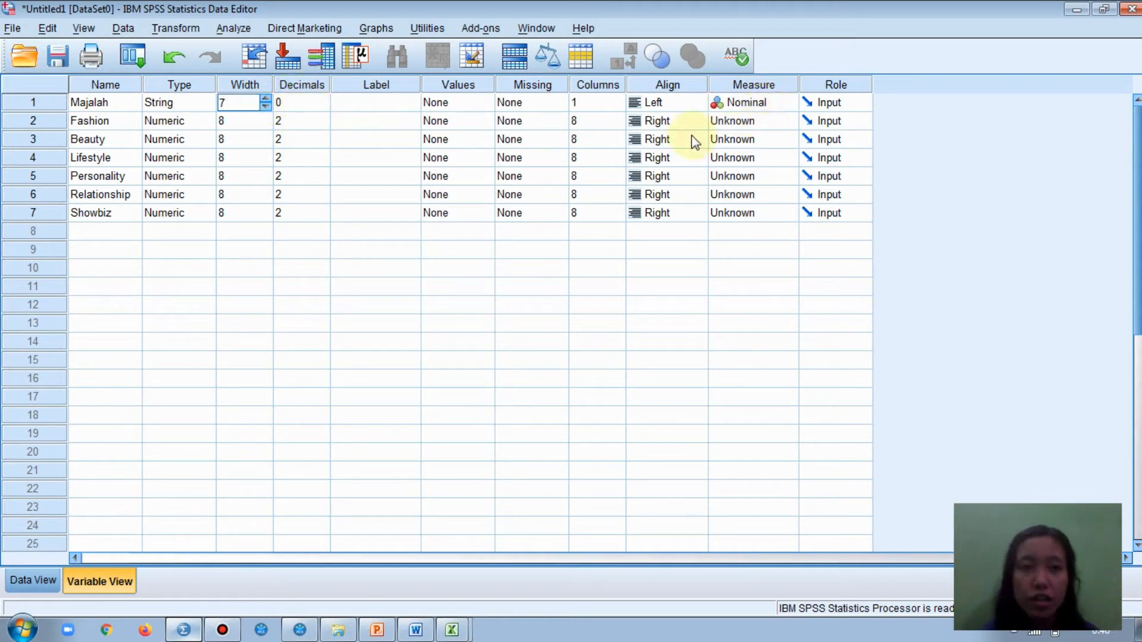
- Set the measurement level of the six numeric variables, Fashion through Showbiz, to Scale
left_click(741, 121)
left_click(744, 138)
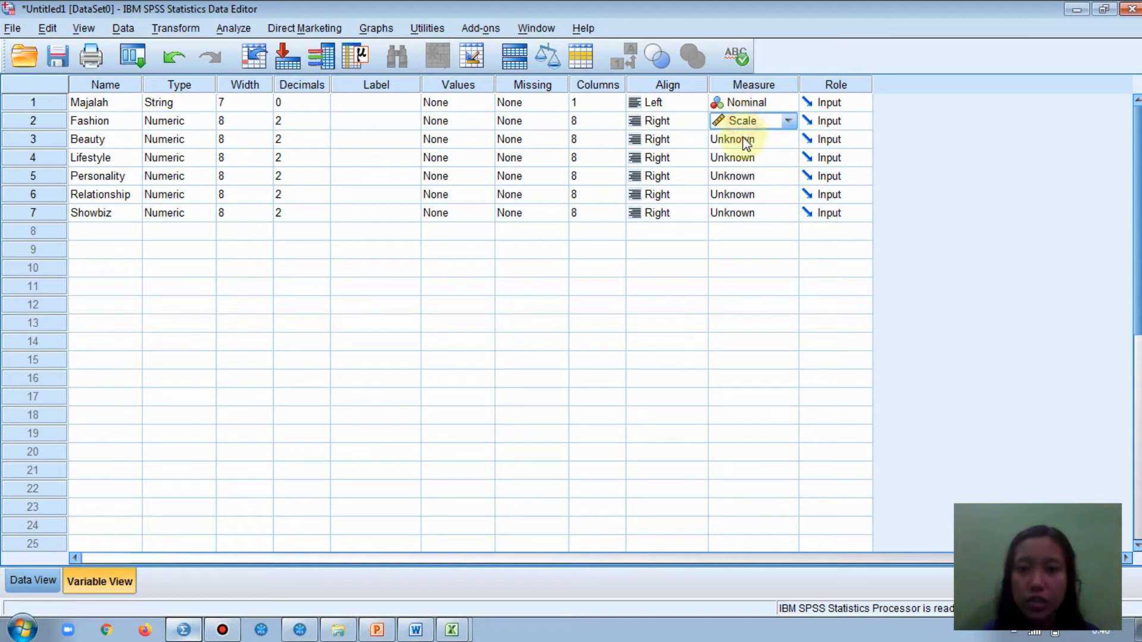
left_click(744, 141)
left_click(745, 158)
left_click(745, 158)
left_click(743, 174)
left_click(741, 176)
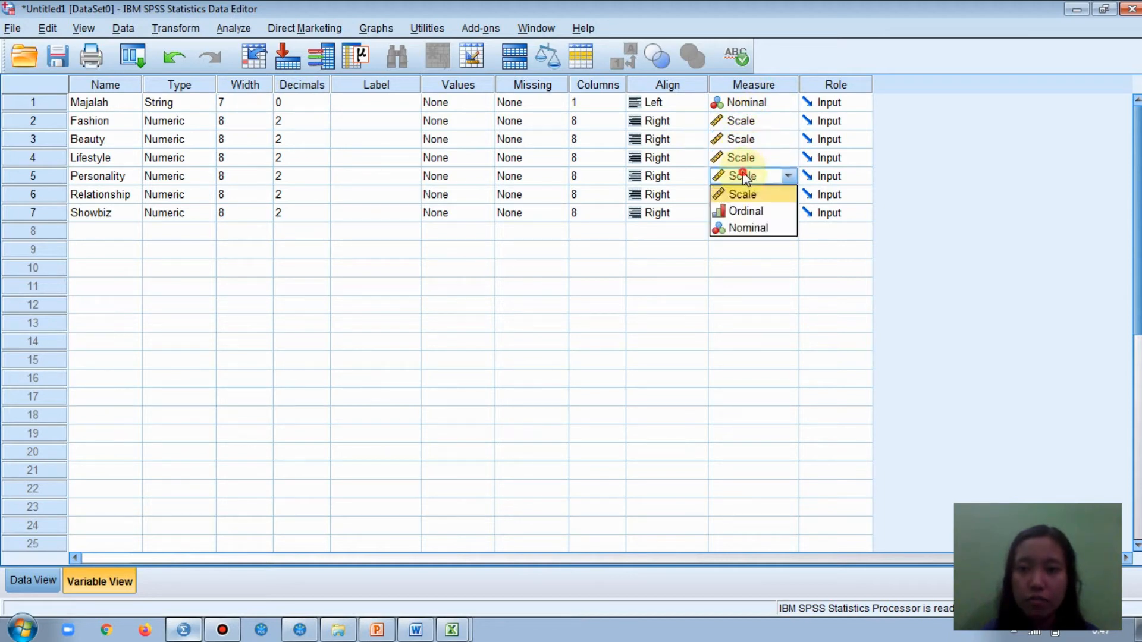
left_click(740, 192)
left_click(740, 194)
left_click(740, 198)
left_click(731, 215)
left_click(733, 228)
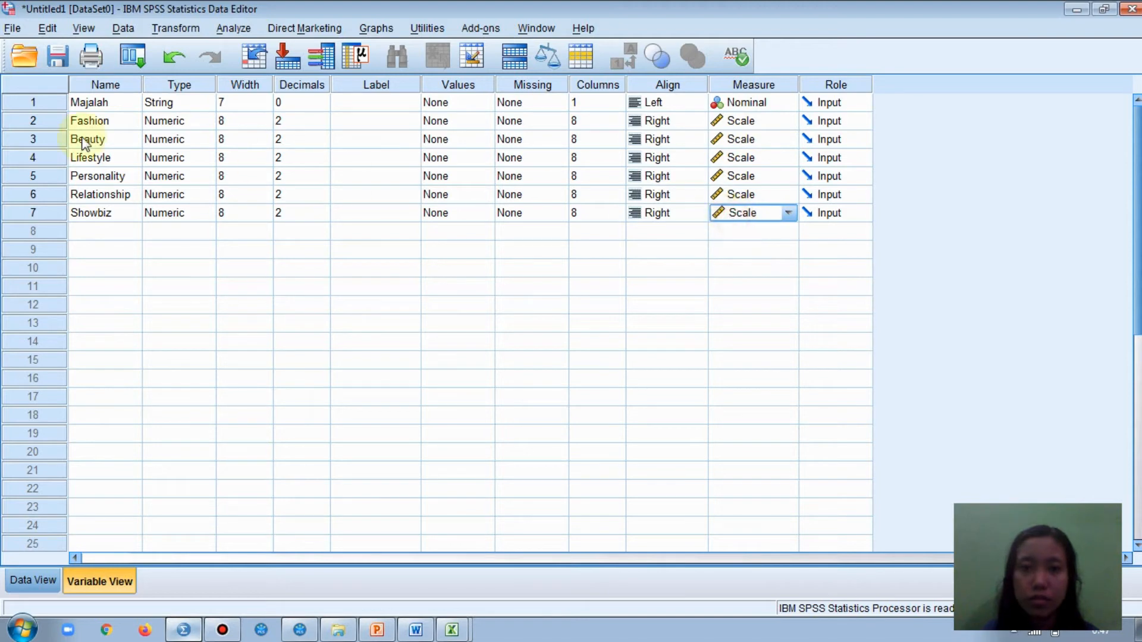
- Return to the data values and widen the Majalah column until its full name fits on one line
left_click(33, 581)
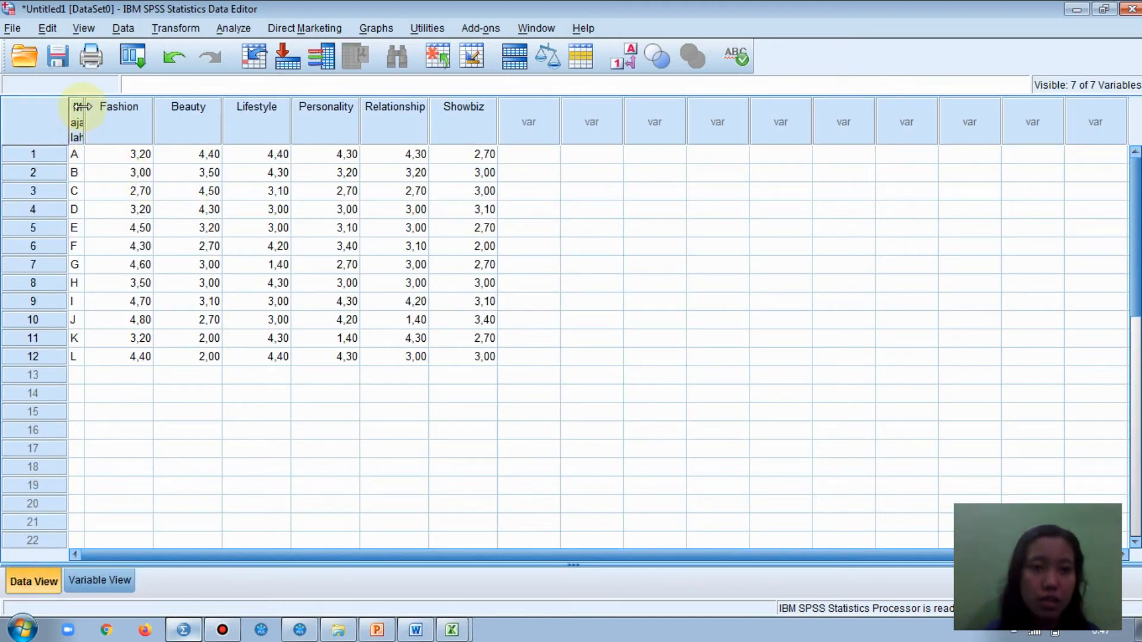
left_click_drag(83, 106, 115, 106)
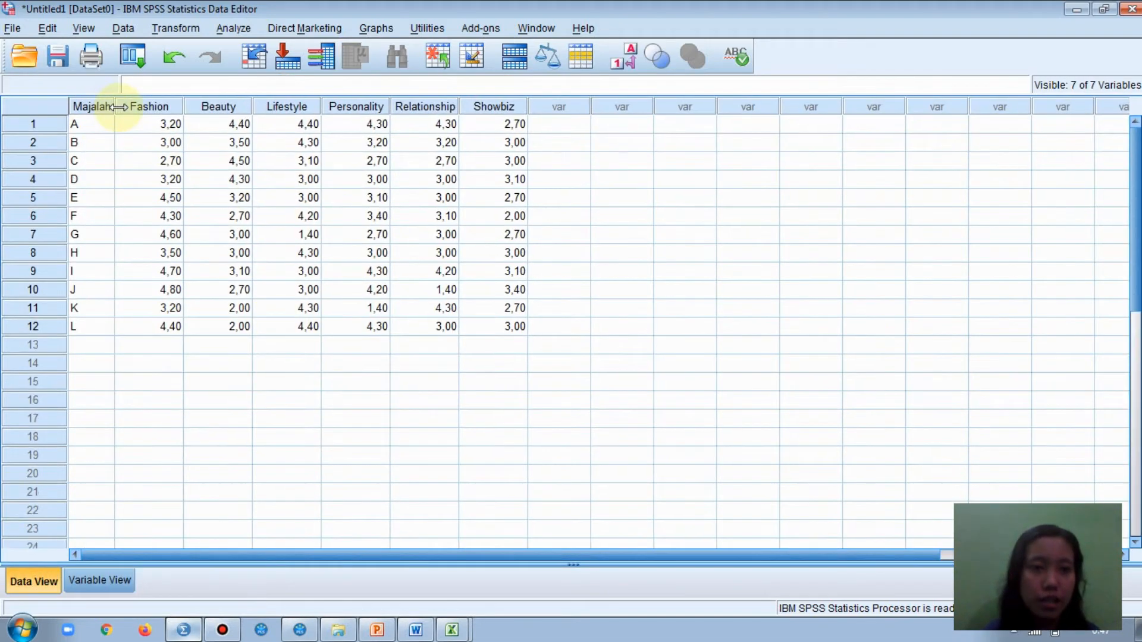
left_click(244, 27)
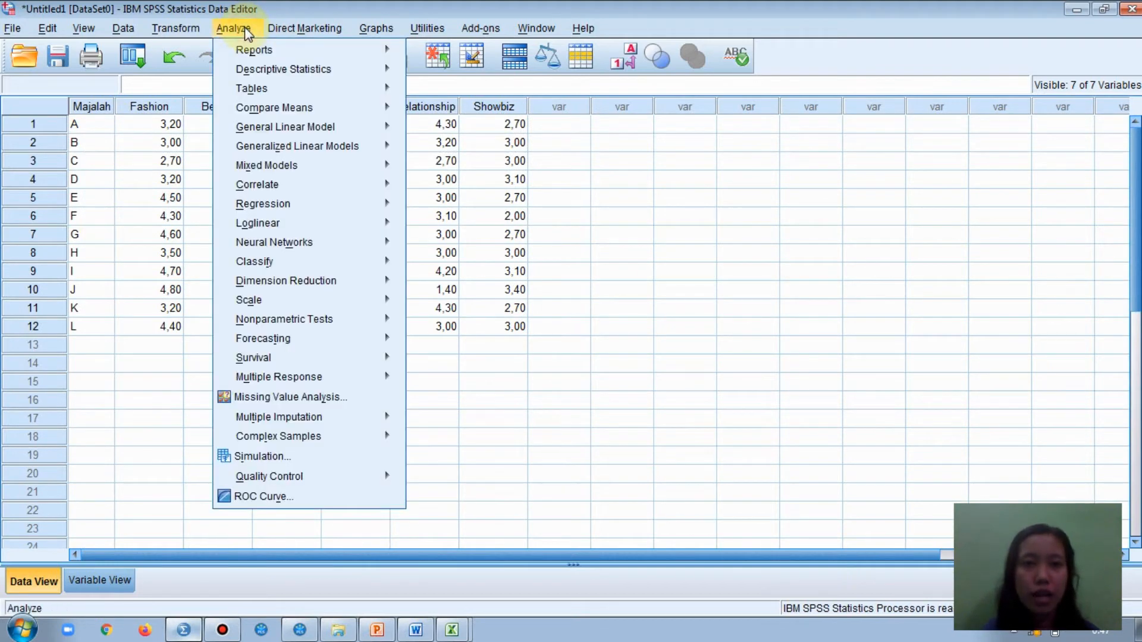
mouse_move(292, 74)
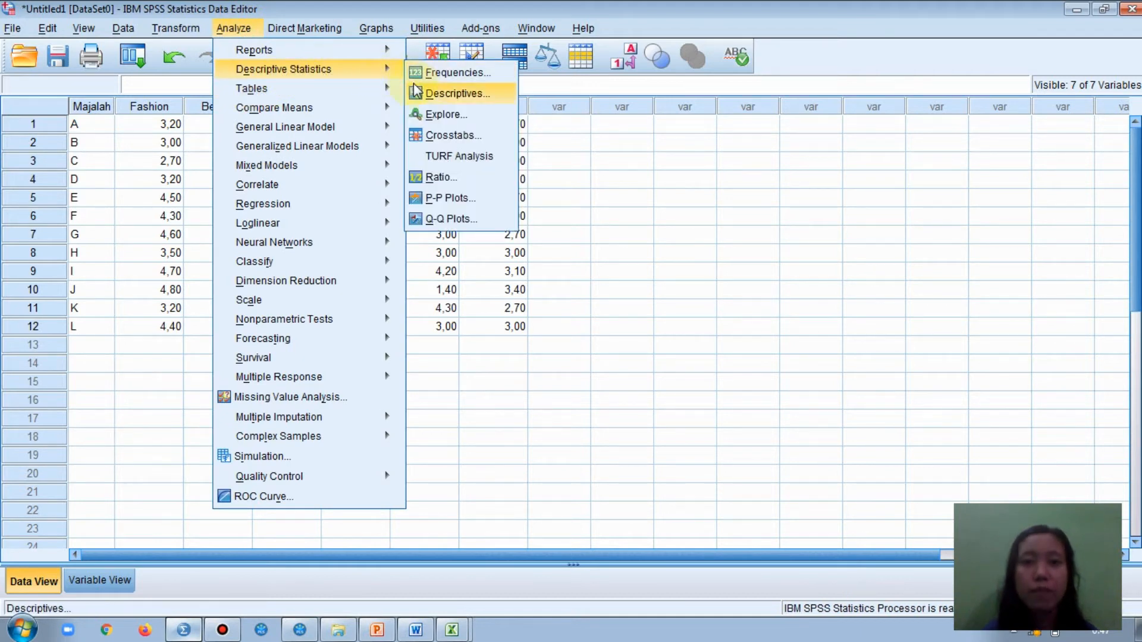
left_click(243, 31)
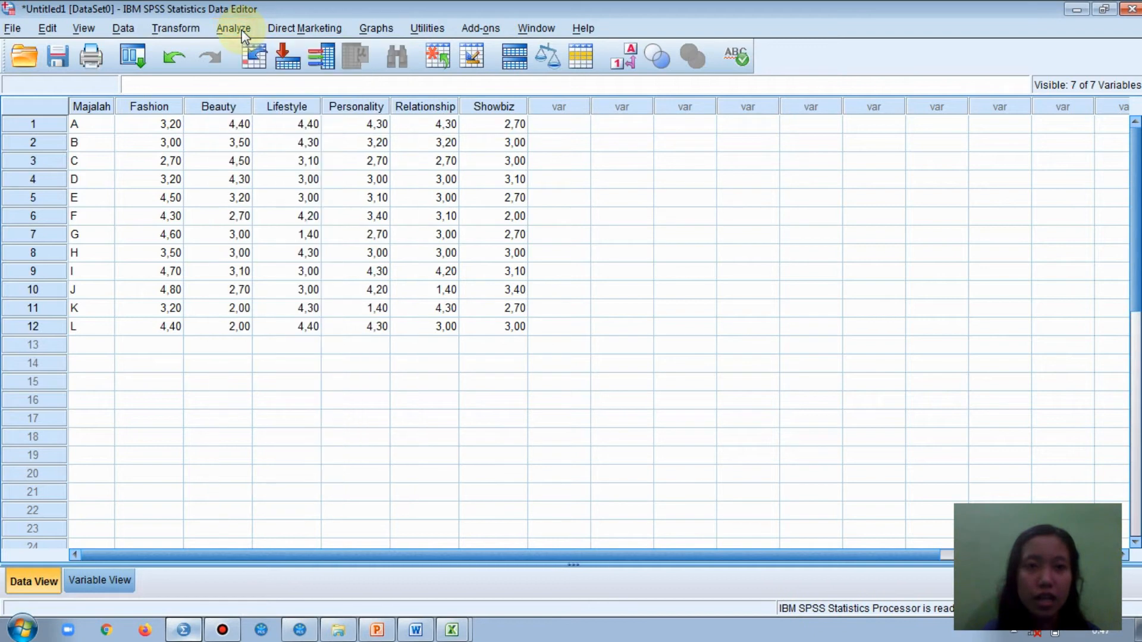
- Open the Descriptives analysis and add all six variables, Fashion, Beauty, Lifestyle, Personality, Relationship and Showbiz, for analysis
left_click(244, 31)
mouse_move(286, 70)
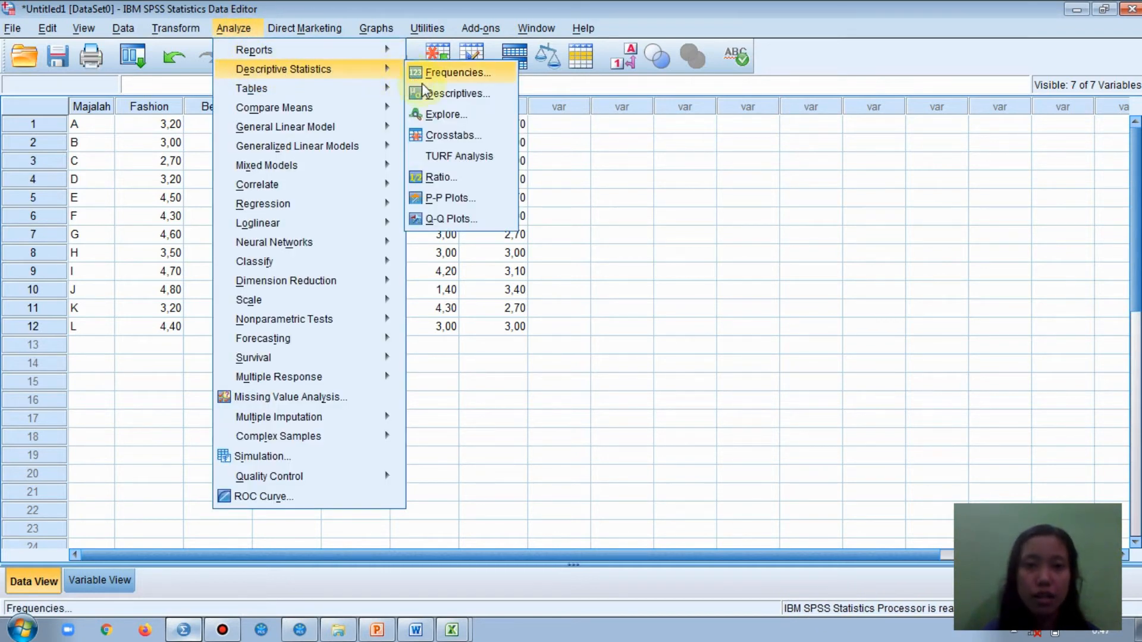
left_click(483, 96)
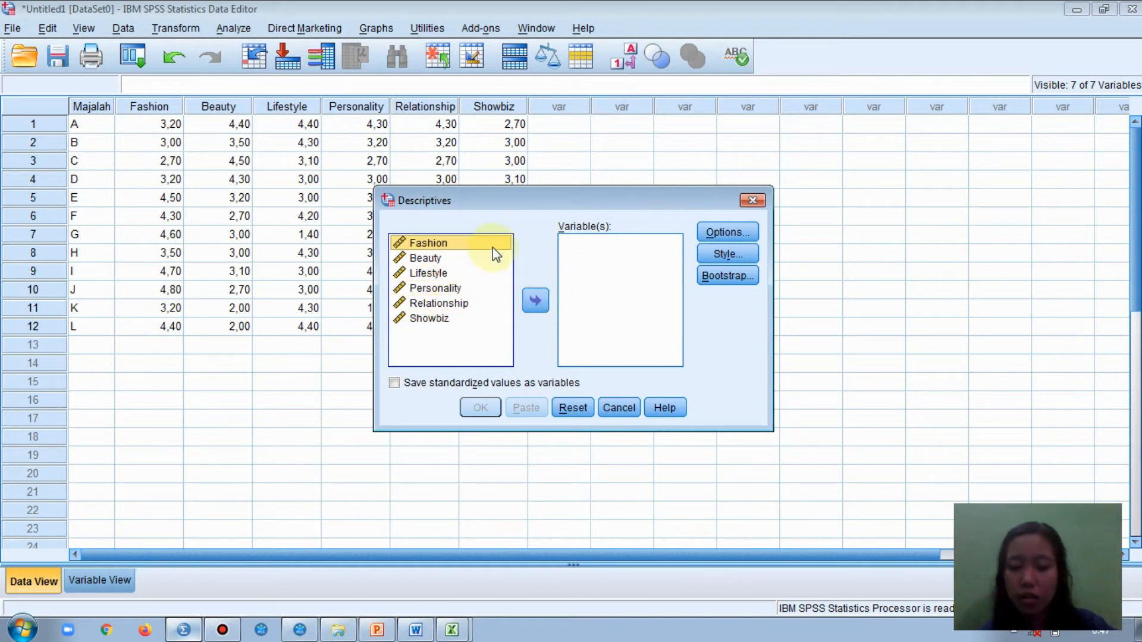
key("shift+Down")
key("shift+Down")
key("shift+Down")
key("shift+Down")
key("shift+Down")
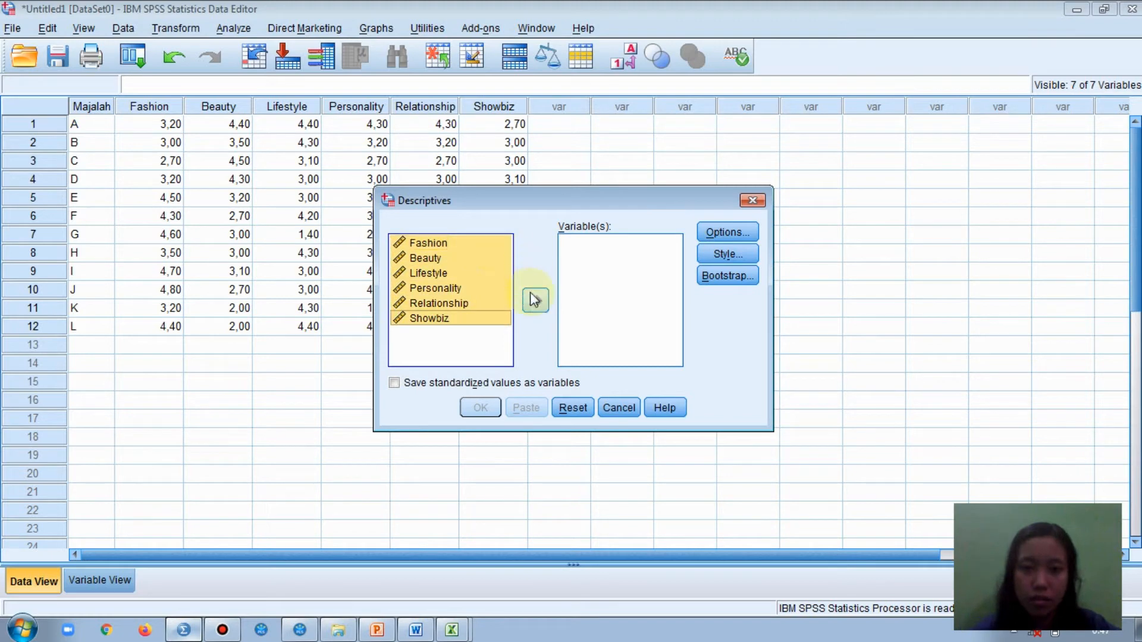
left_click(534, 299)
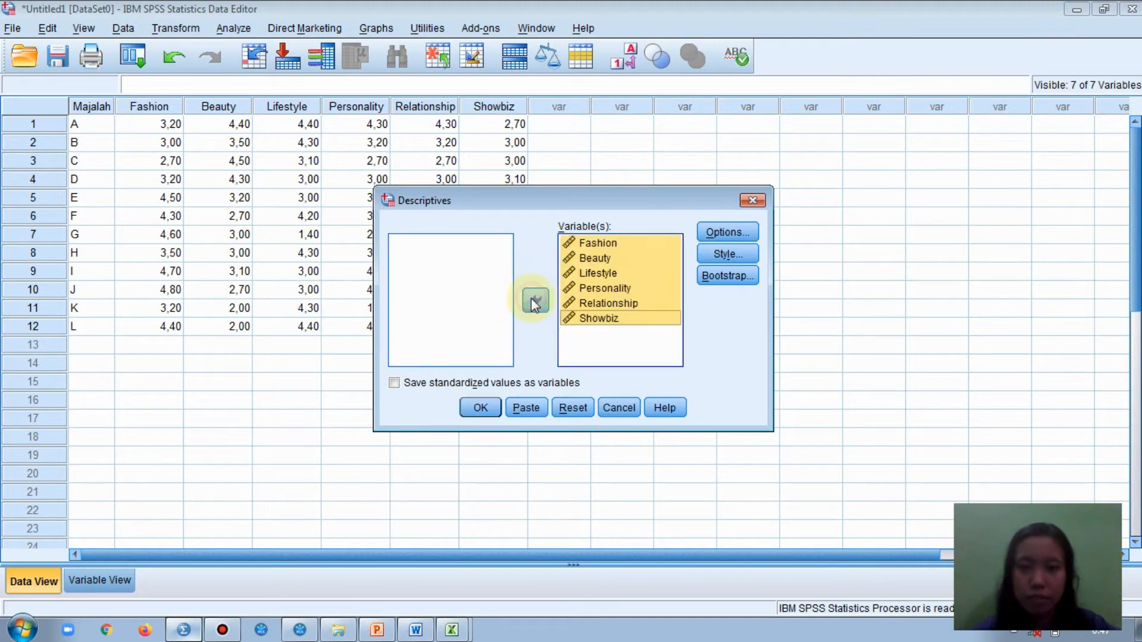
- Run Descriptives with standardized values saved as variables, and close the resulting output without saving it
left_click(395, 384)
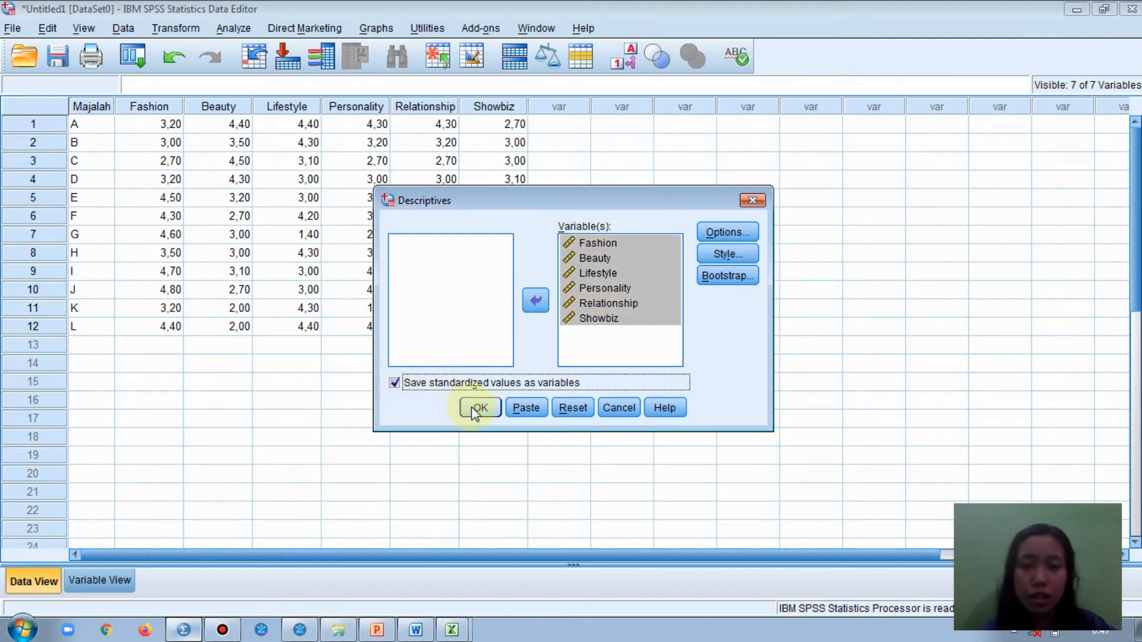
left_click(477, 409)
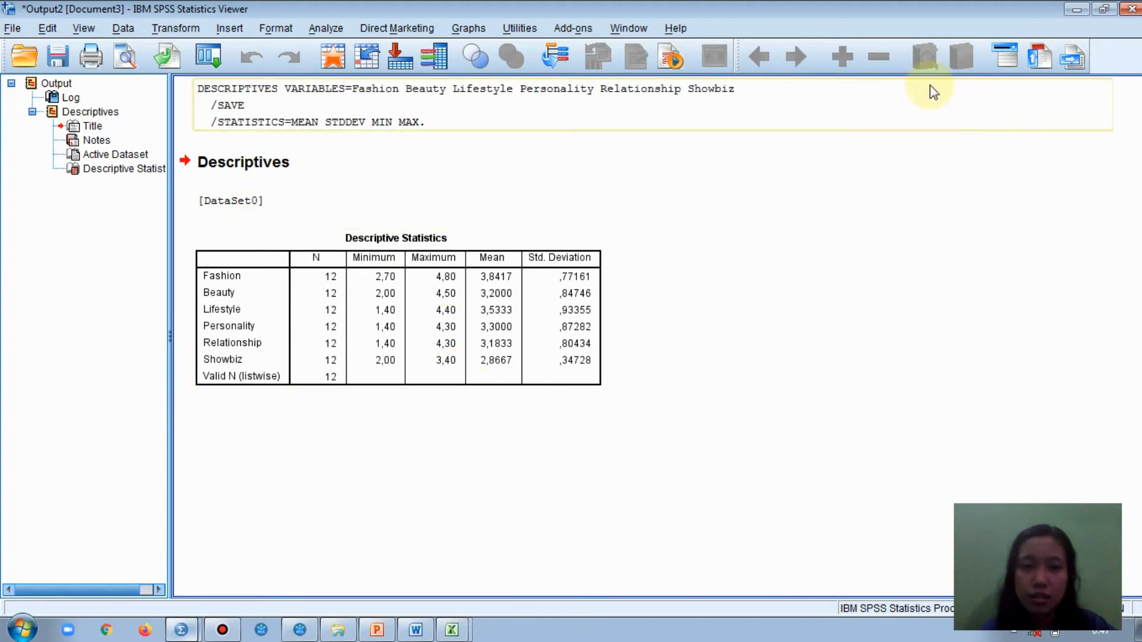
left_click(1132, 10)
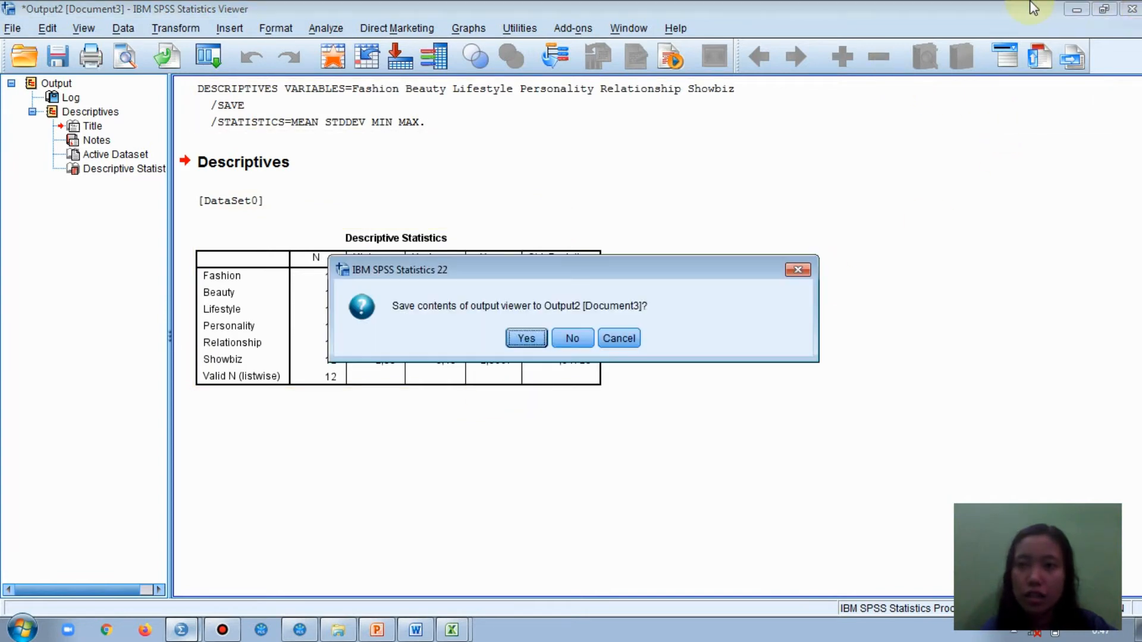
left_click(573, 339)
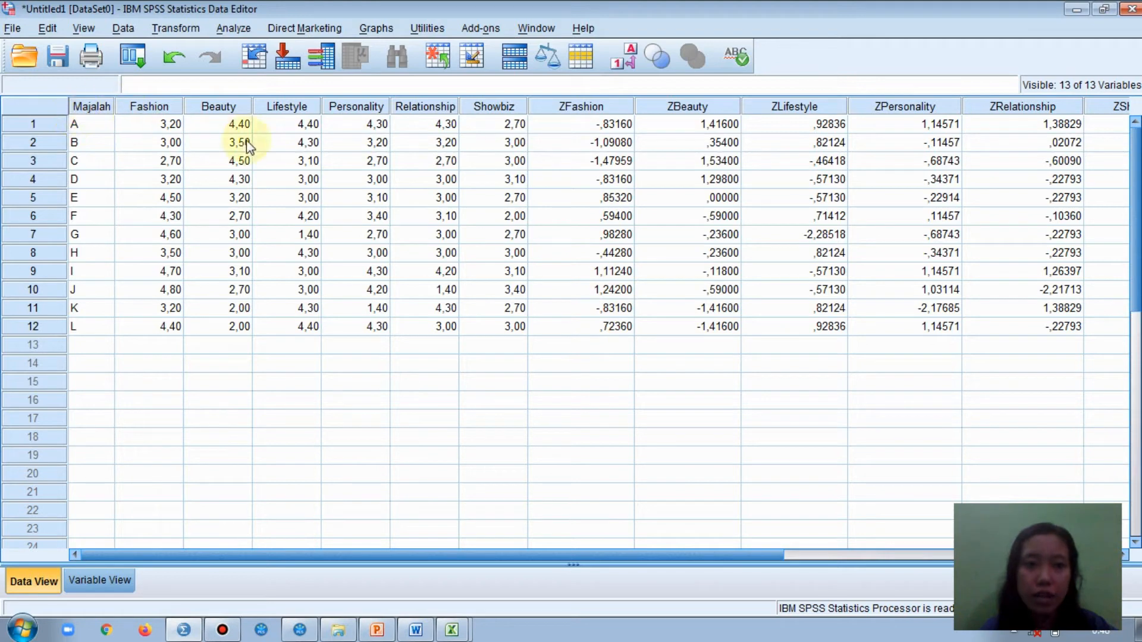
- Open the Hierarchical Cluster analysis, add the six Zscore variables, Fashion through Showbiz, for clustering, and label the cases by Majalah
left_click(237, 31)
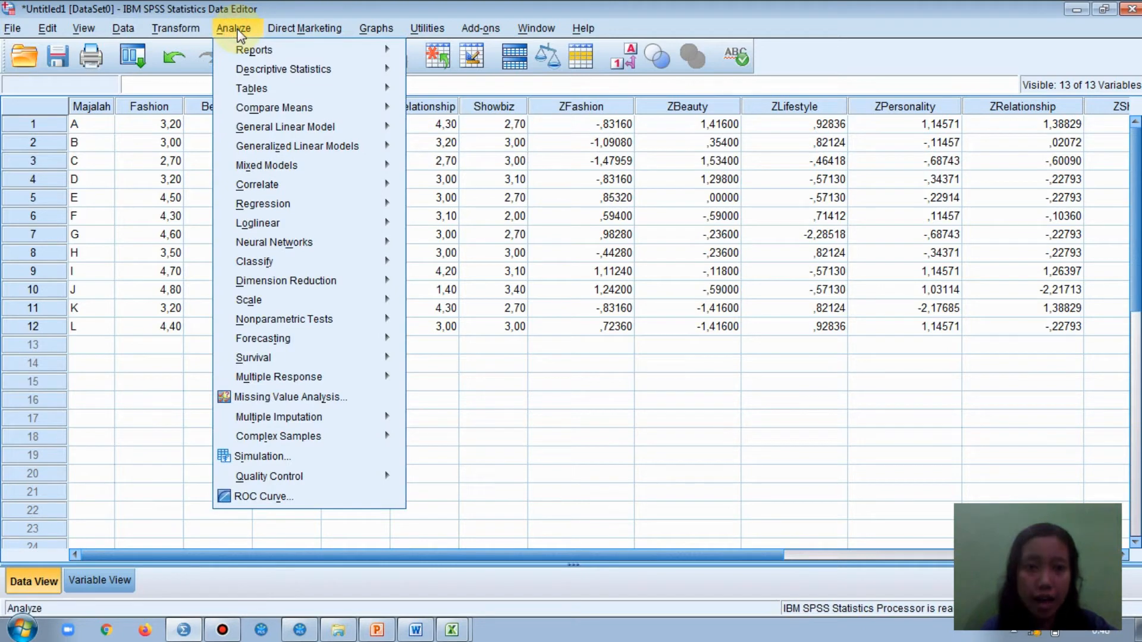
mouse_move(267, 260)
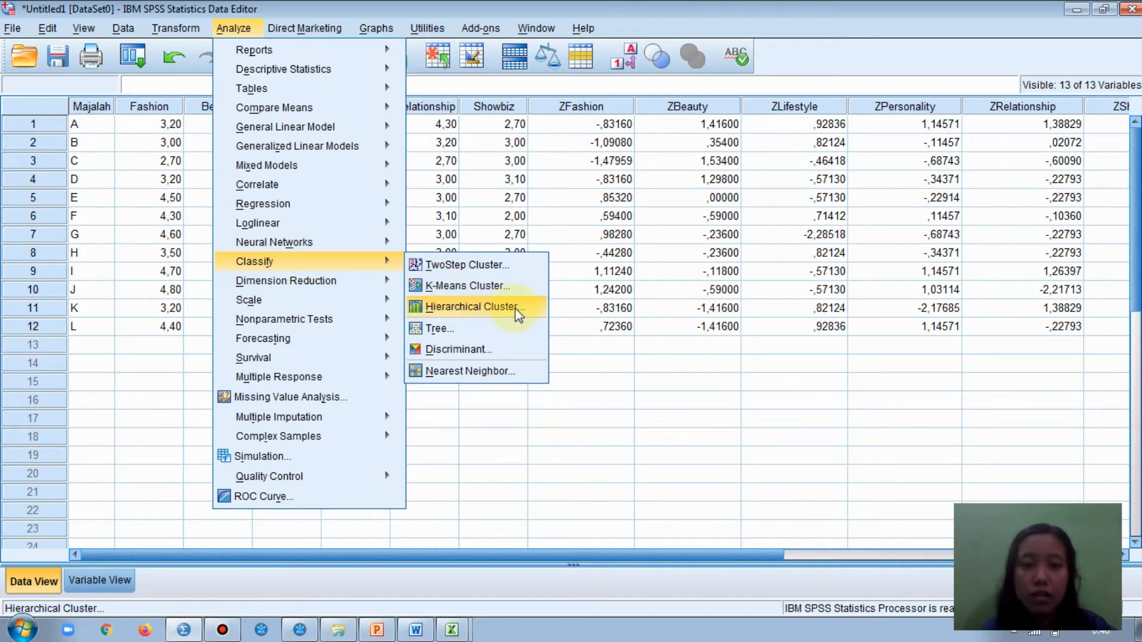
left_click(495, 313)
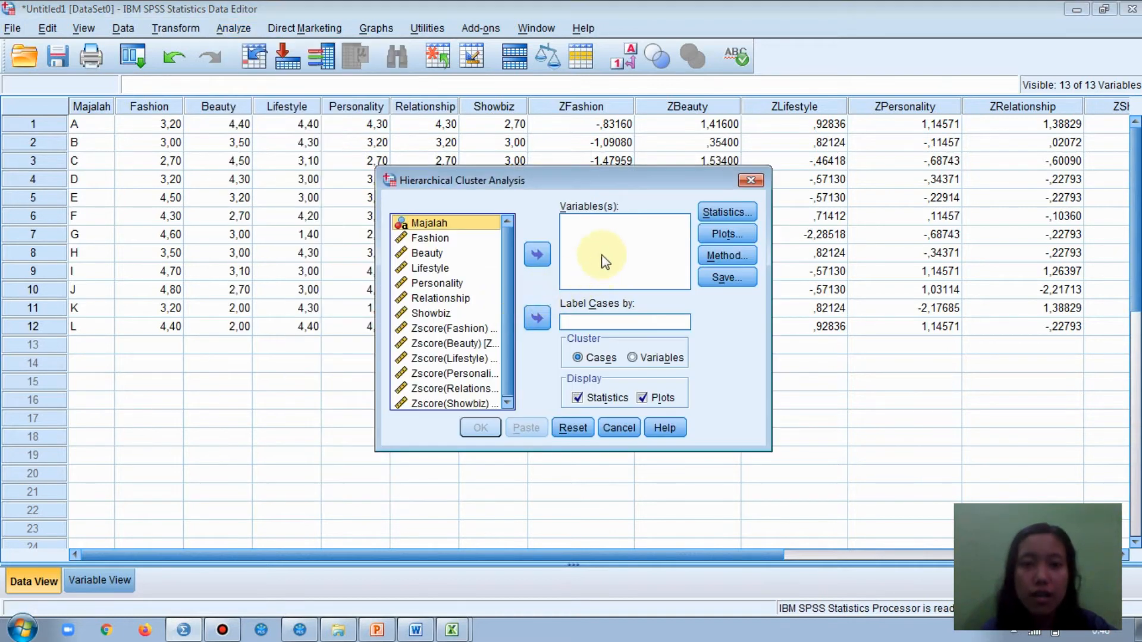
left_click(447, 329)
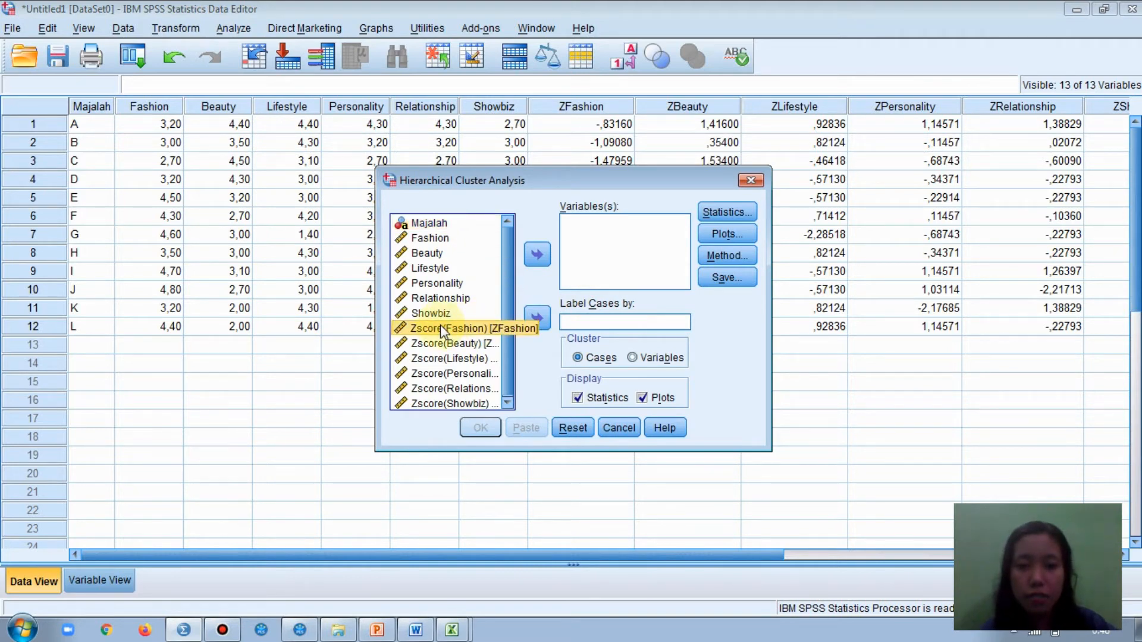
key("shift+Down")
key("shift+Down")
key("shift+Down")
key("shift+Down")
key("shift+Down")
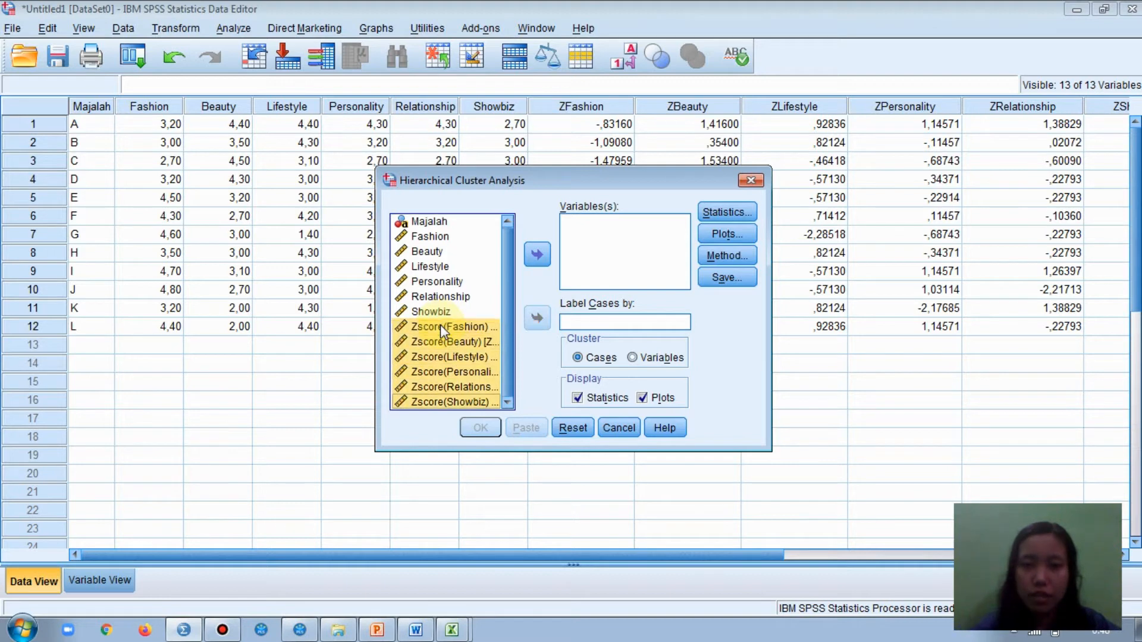
left_click(537, 255)
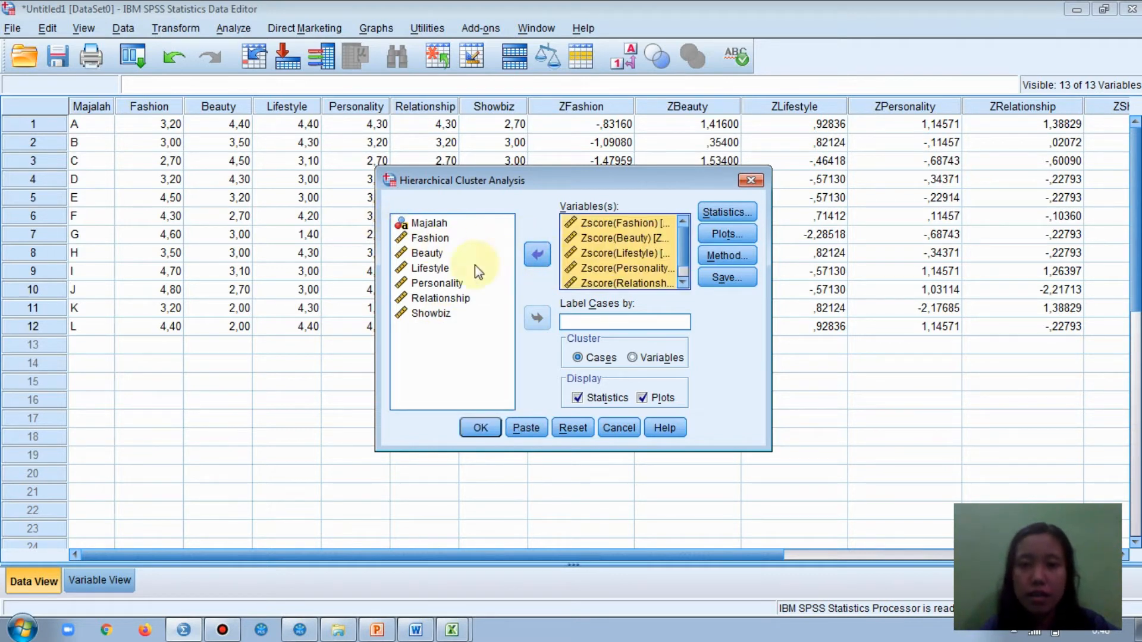
left_click(452, 225)
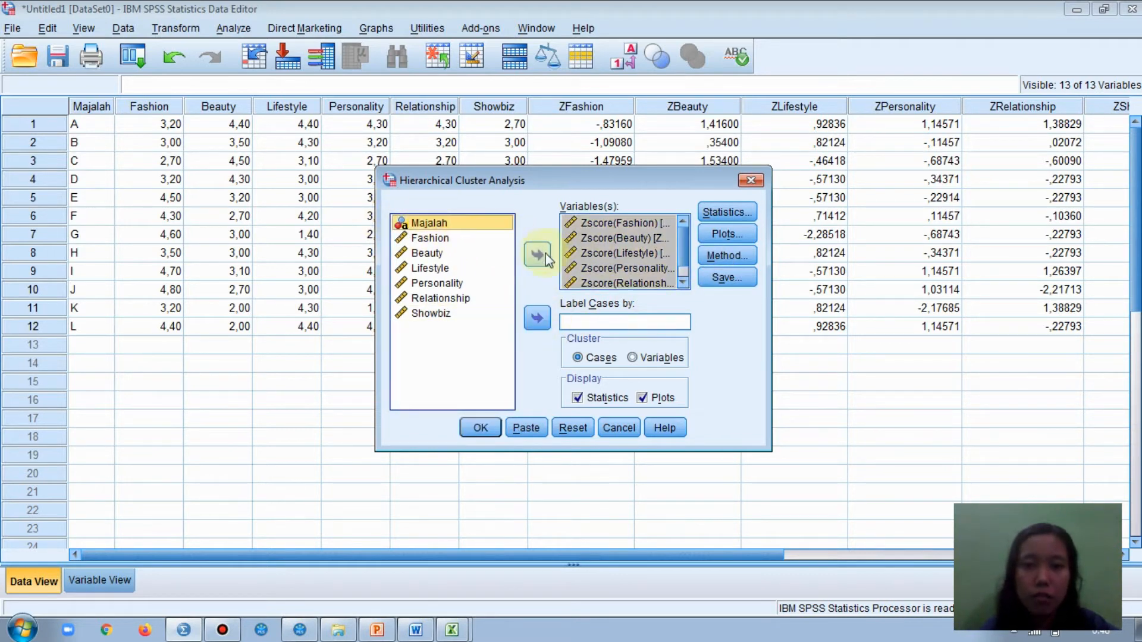
left_click(537, 319)
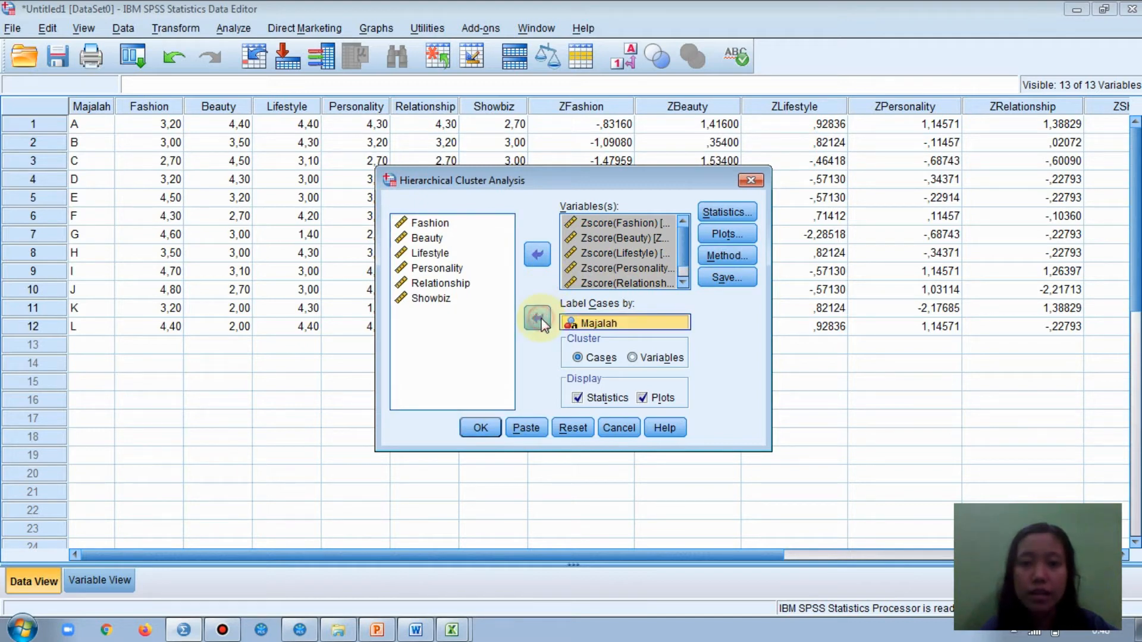
- In the cluster statistics, include the proximity matrix and set cluster membership to a range of solutions from 2 to 4 clusters
left_click(727, 213)
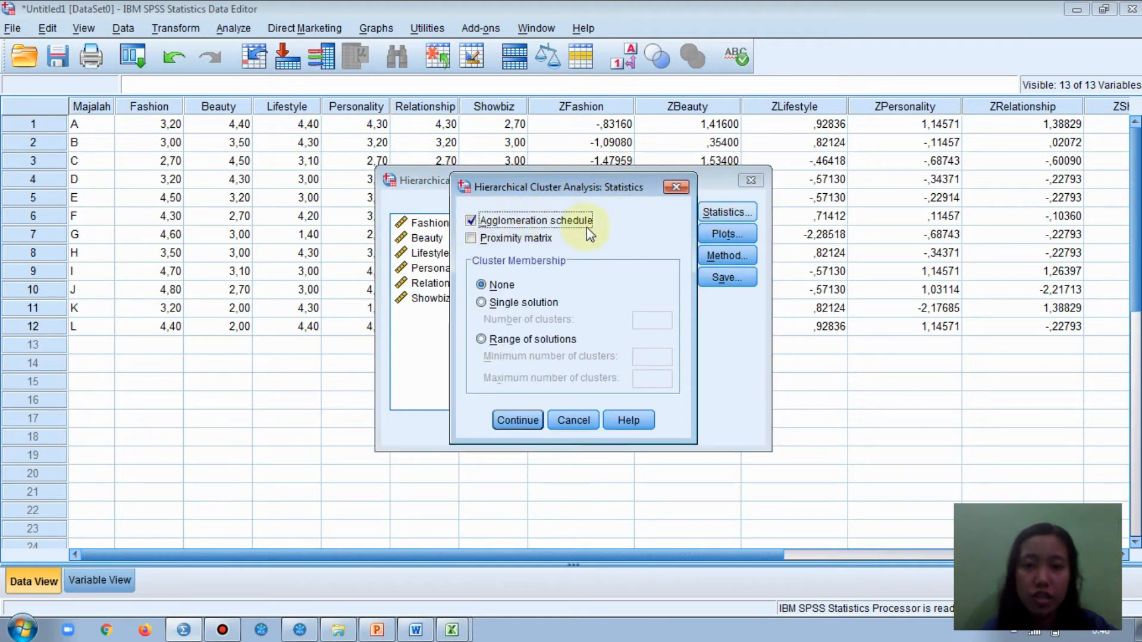
left_click(472, 238)
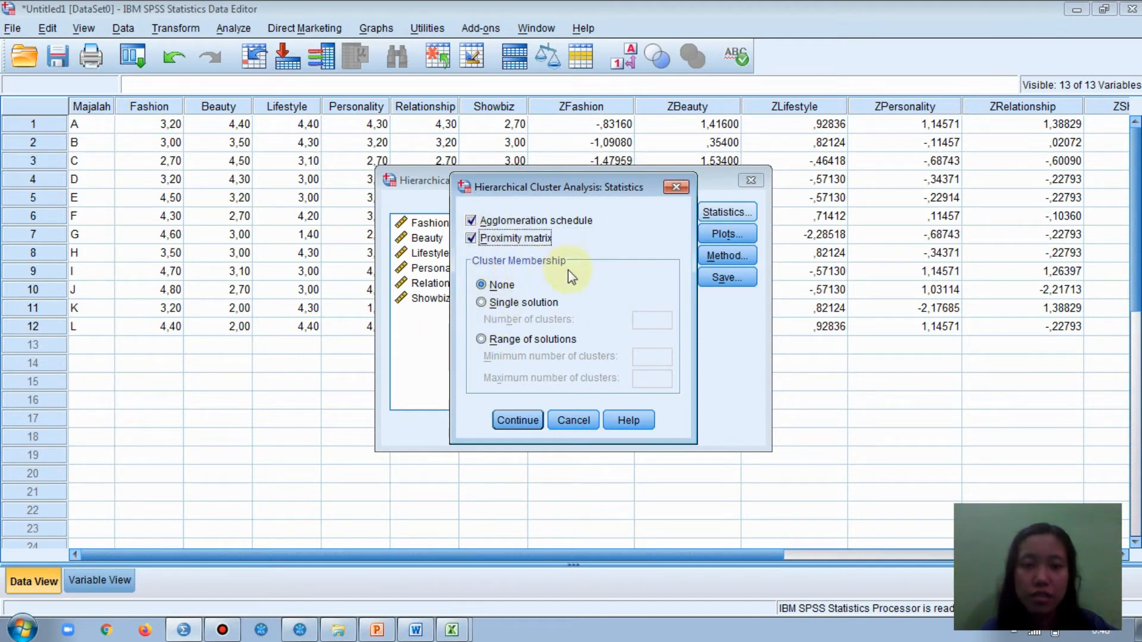
left_click(481, 339)
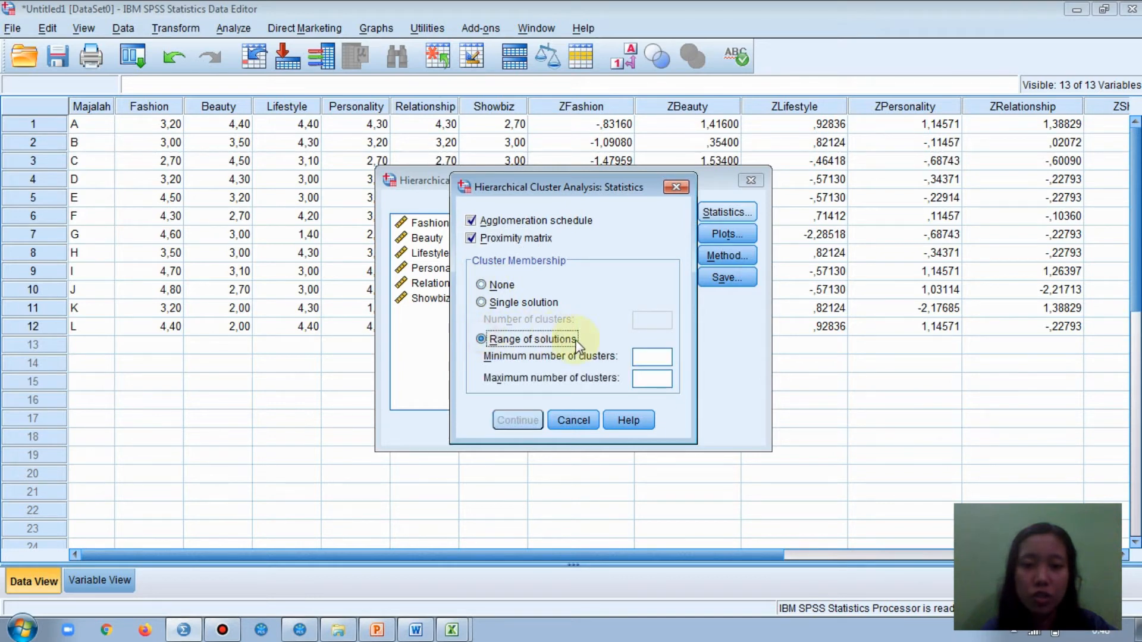
left_click(647, 353)
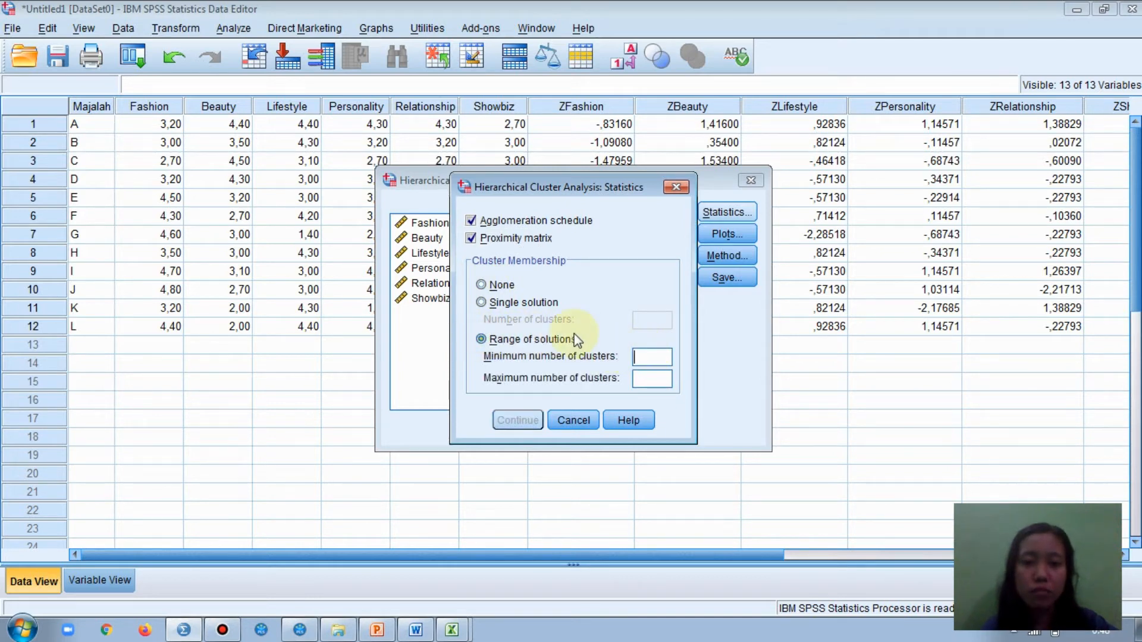
type("2")
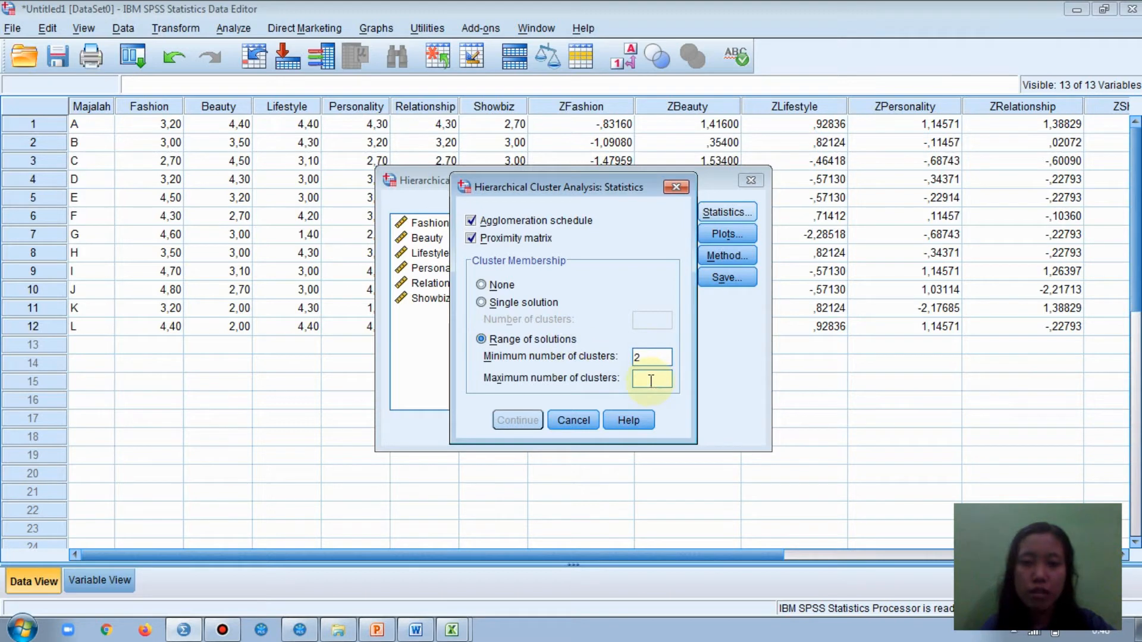
left_click(651, 379)
type("4")
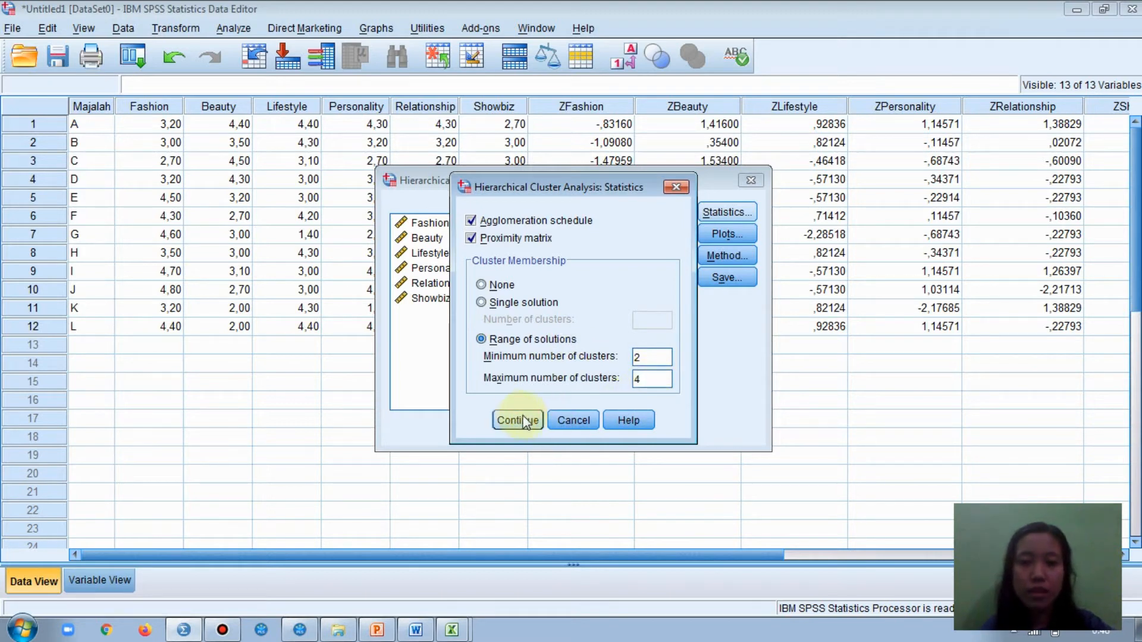
left_click(516, 420)
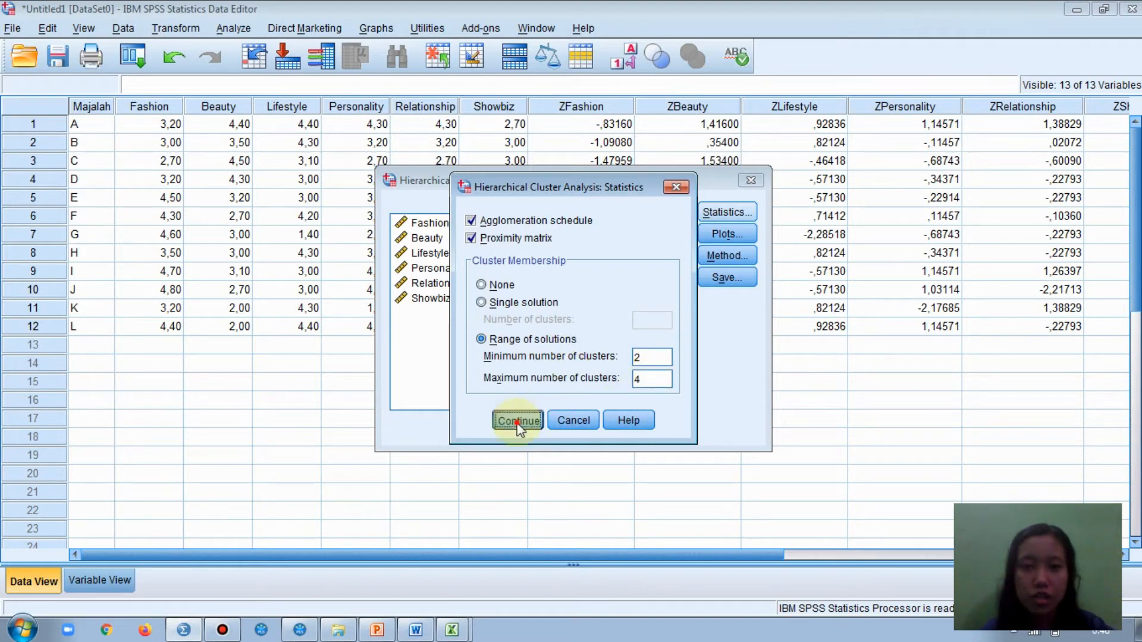
- Set the cluster plots to include a dendrogram and no icicle plot
left_click(723, 235)
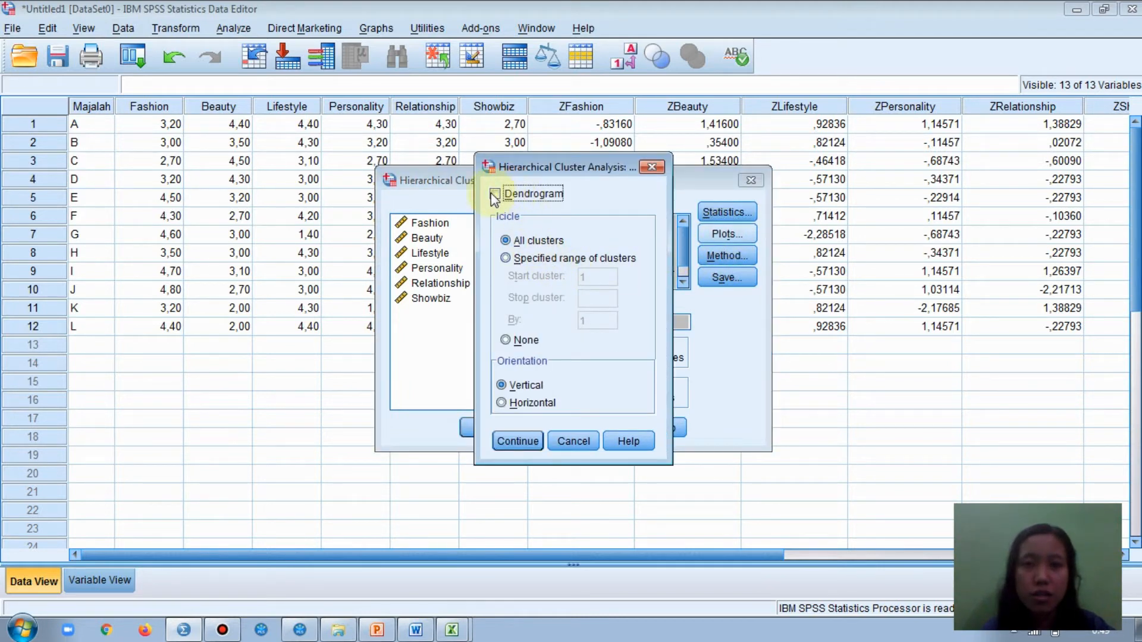
left_click(492, 193)
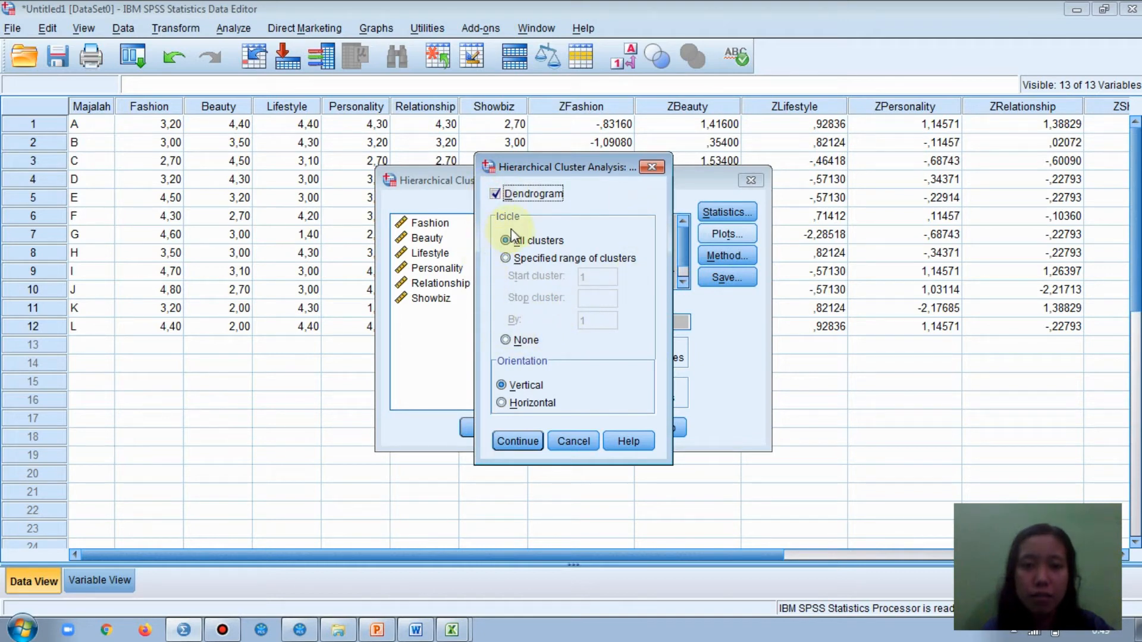
left_click(519, 339)
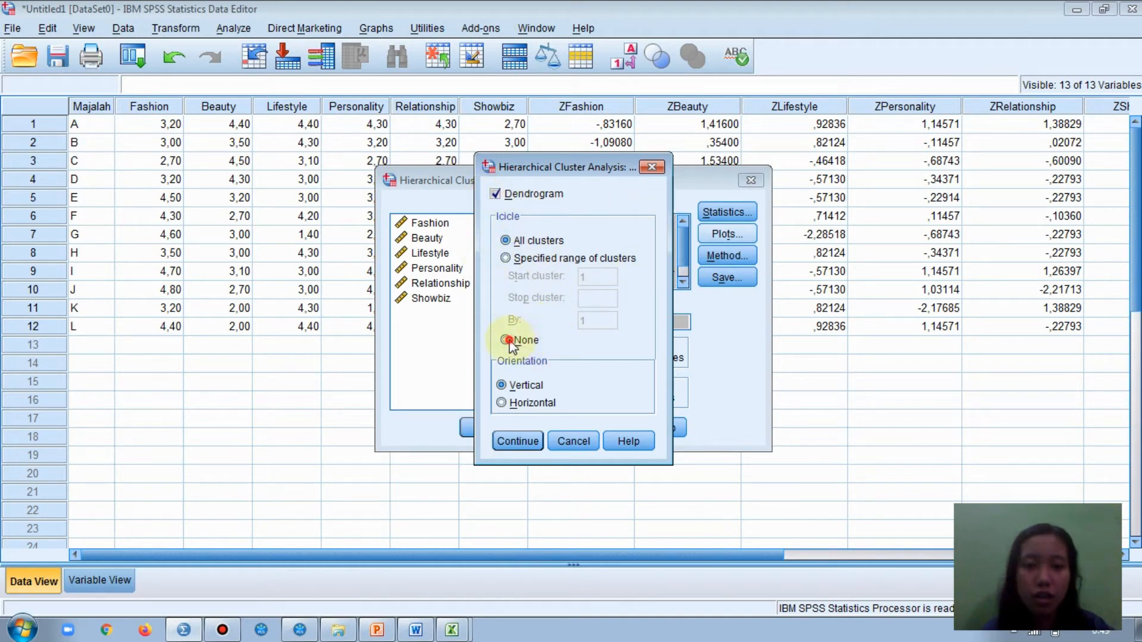
left_click(515, 441)
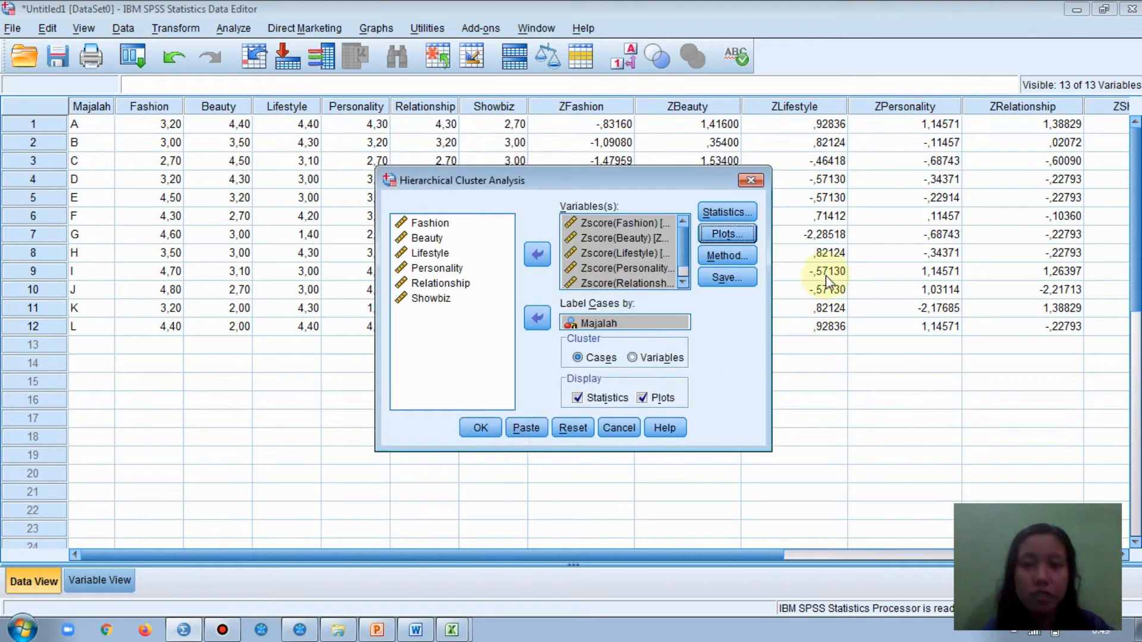
- Set the cluster method to Ward's method and standardize the values as Z scores by variable
left_click(728, 260)
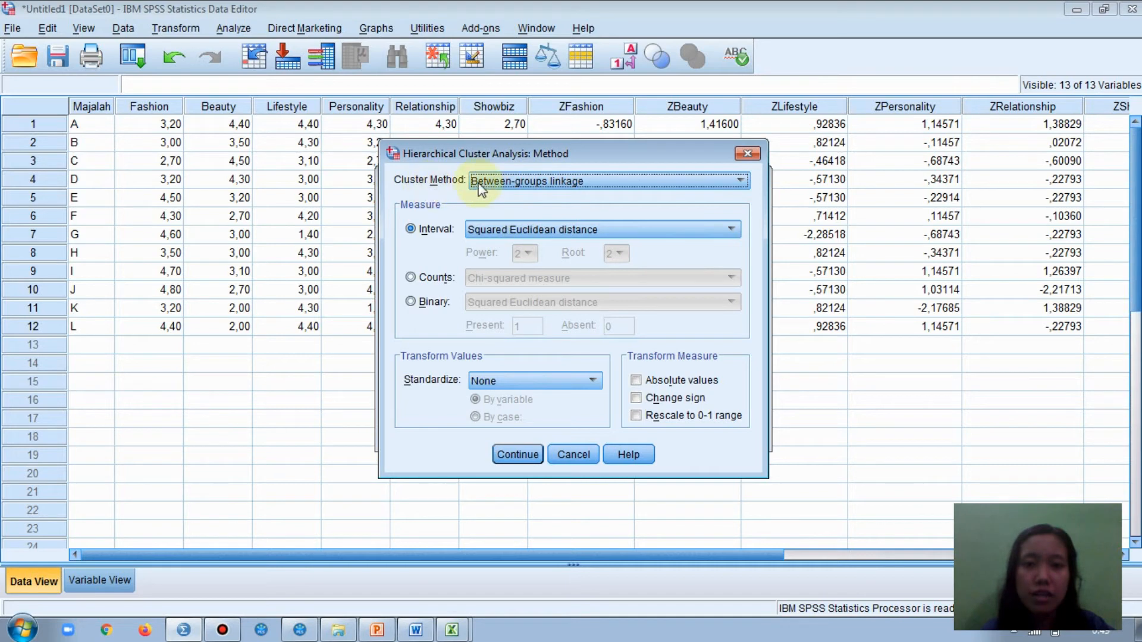
left_click(515, 182)
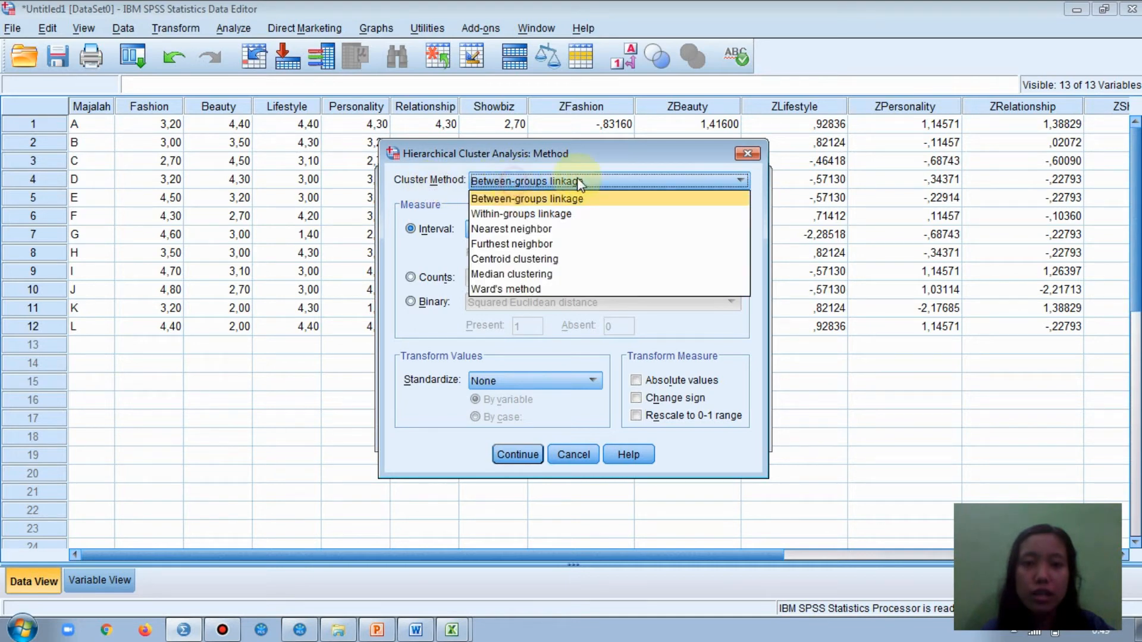
left_click(508, 291)
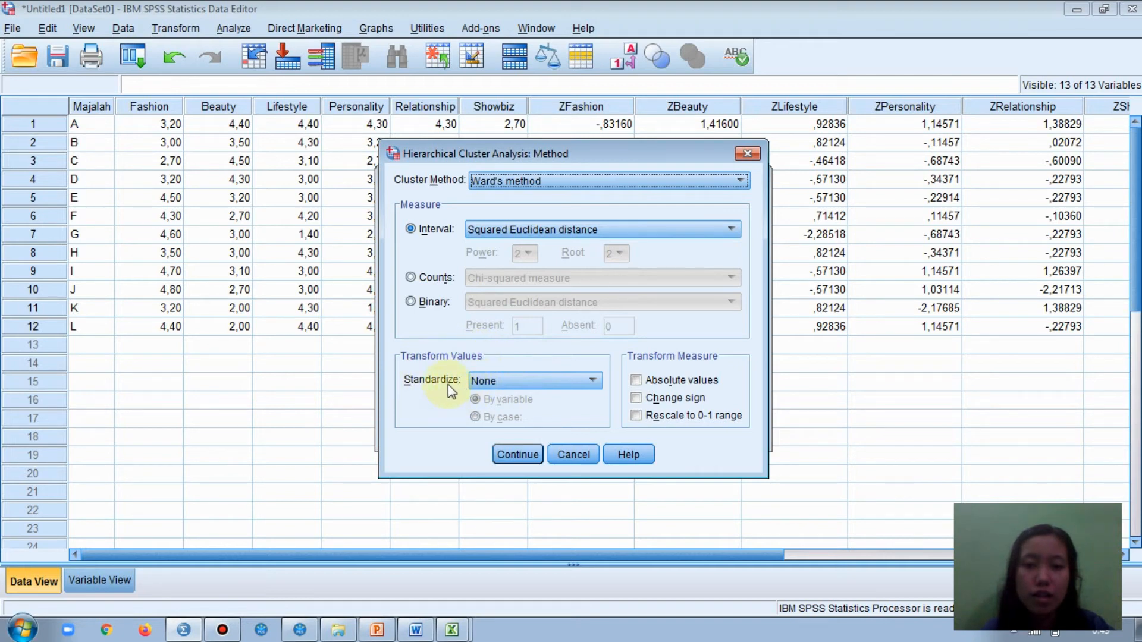
left_click(479, 383)
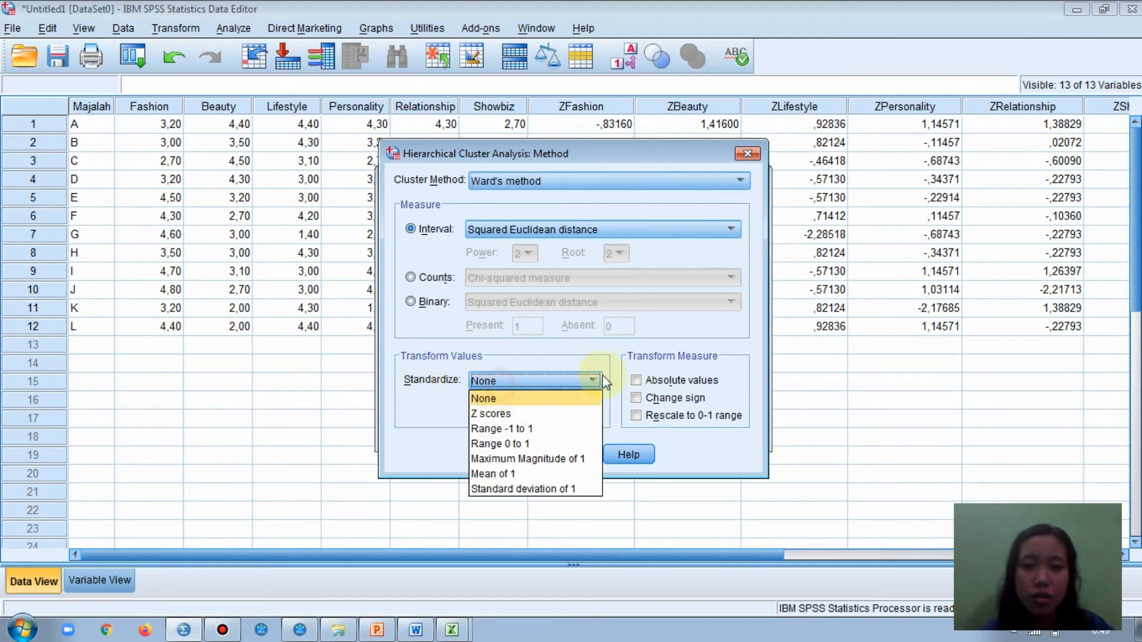
left_click(512, 414)
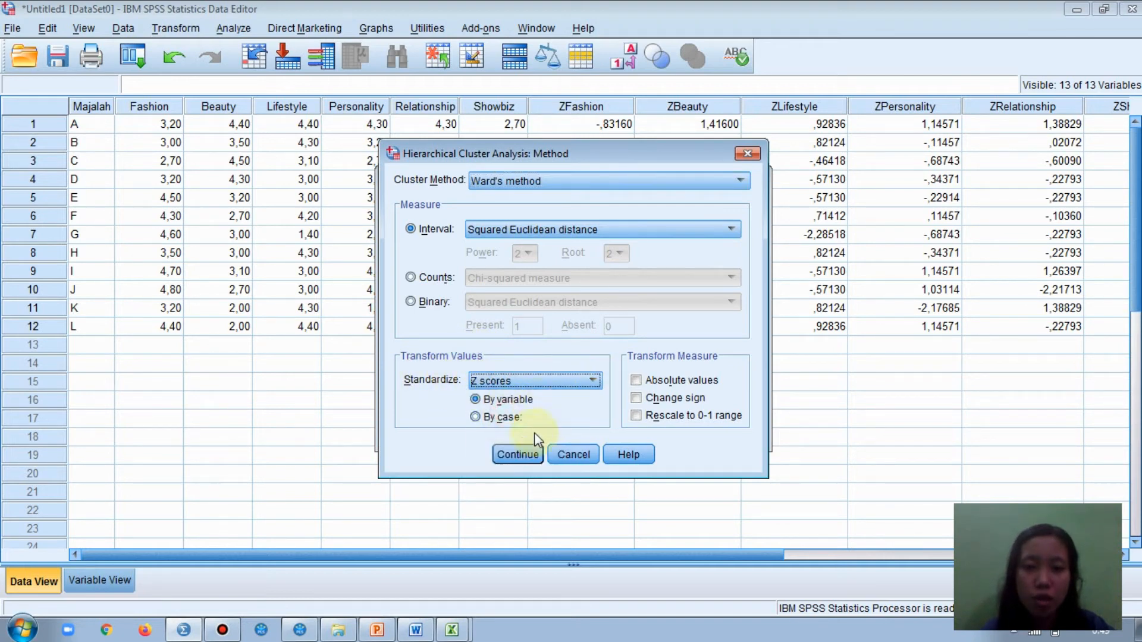
left_click(503, 455)
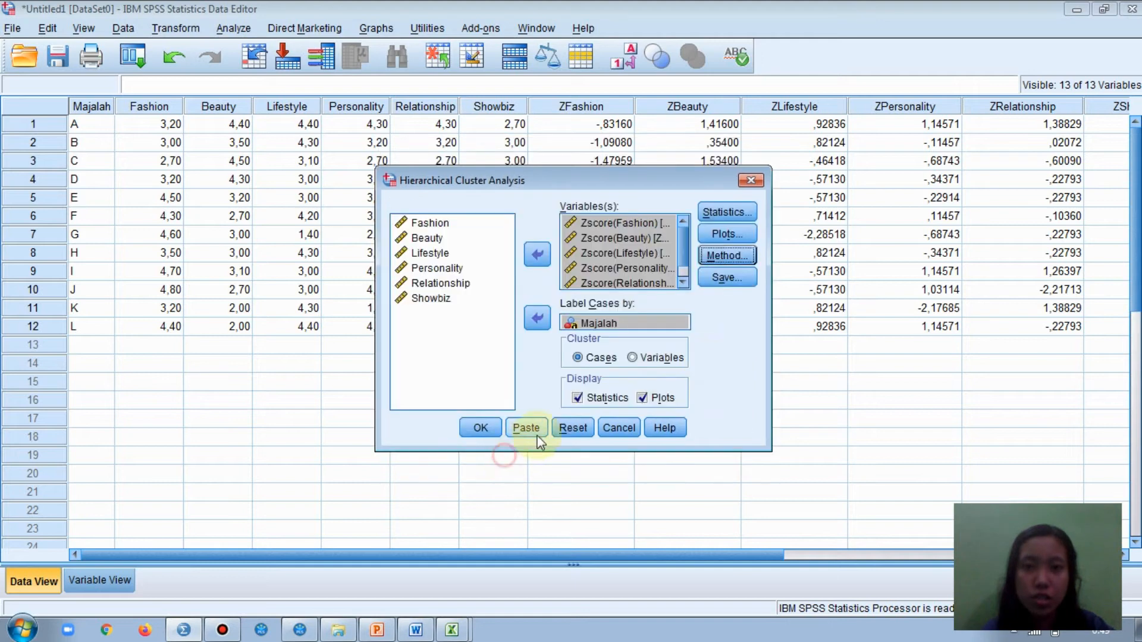
- Save cluster membership for a range of solutions from 2 to 4 clusters, and run the hierarchical cluster analysis
left_click(725, 279)
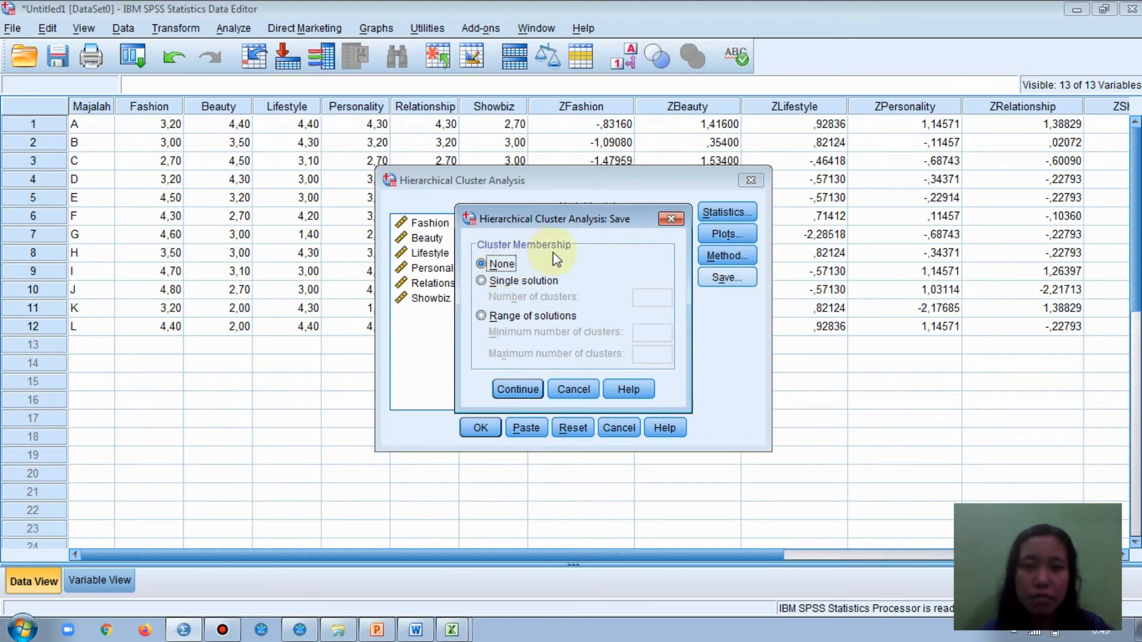
left_click(482, 316)
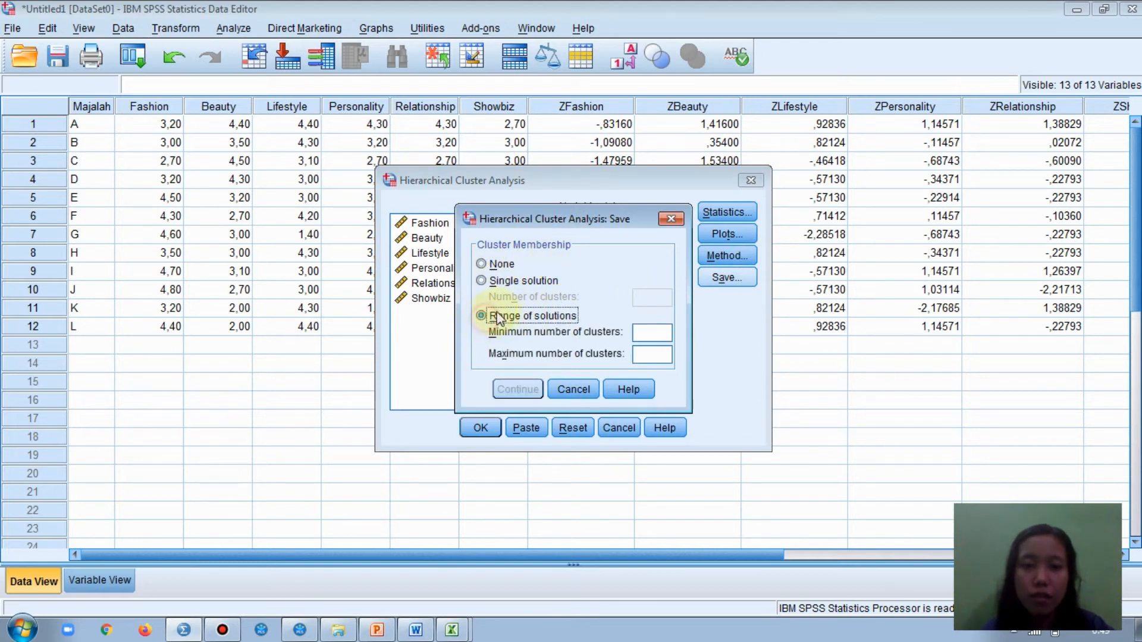
left_click(647, 331)
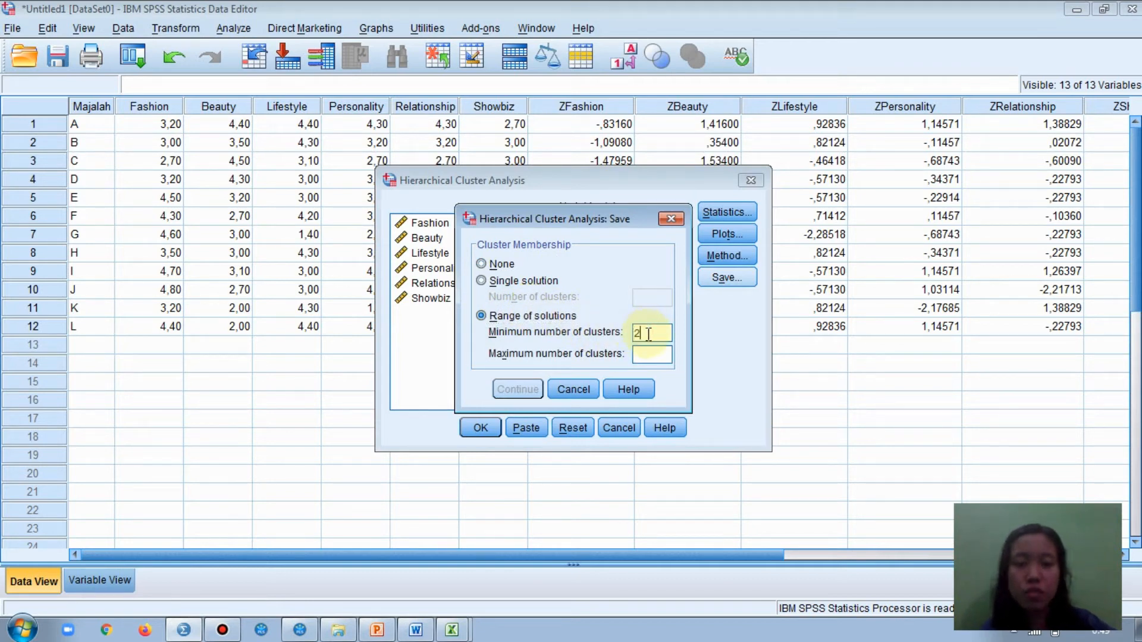
type("2")
left_click(641, 355)
left_click(642, 355)
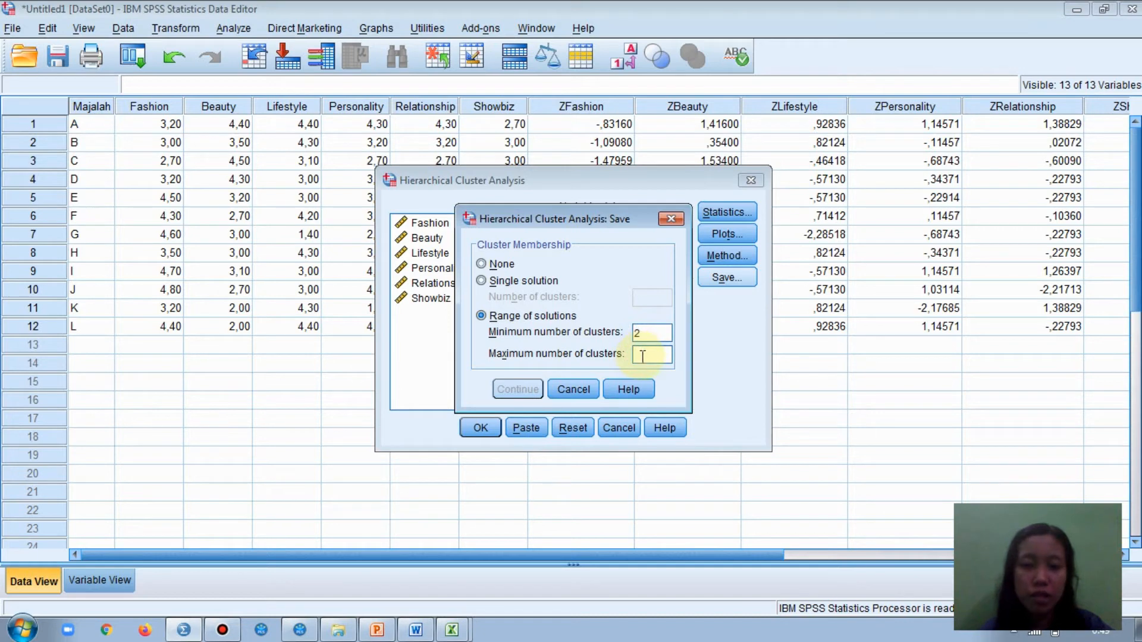
type("4")
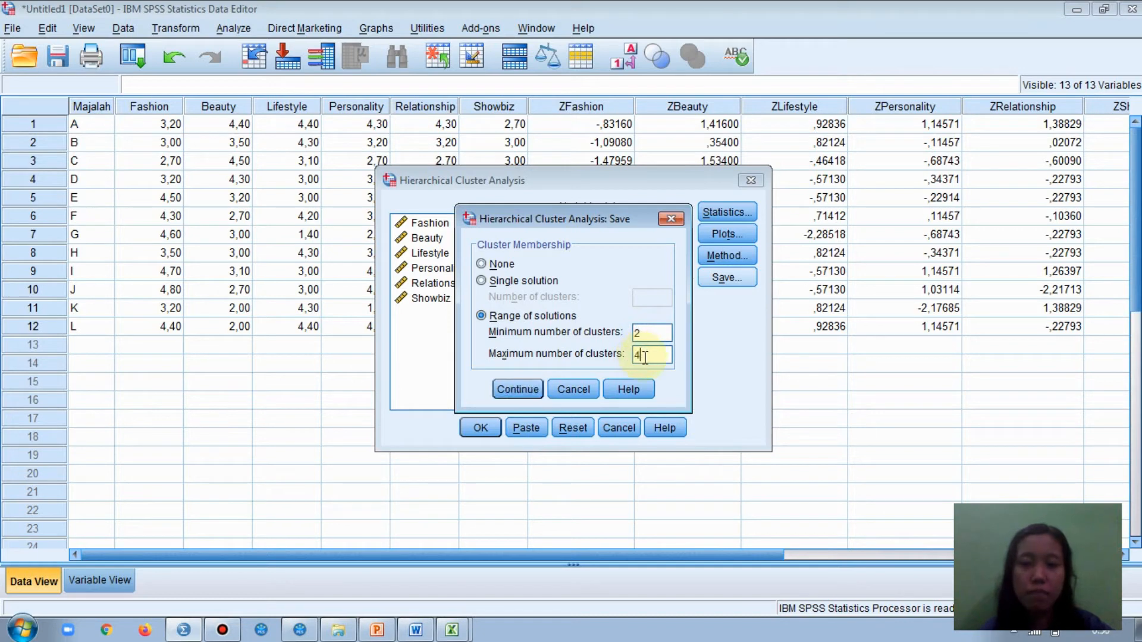
left_click(526, 386)
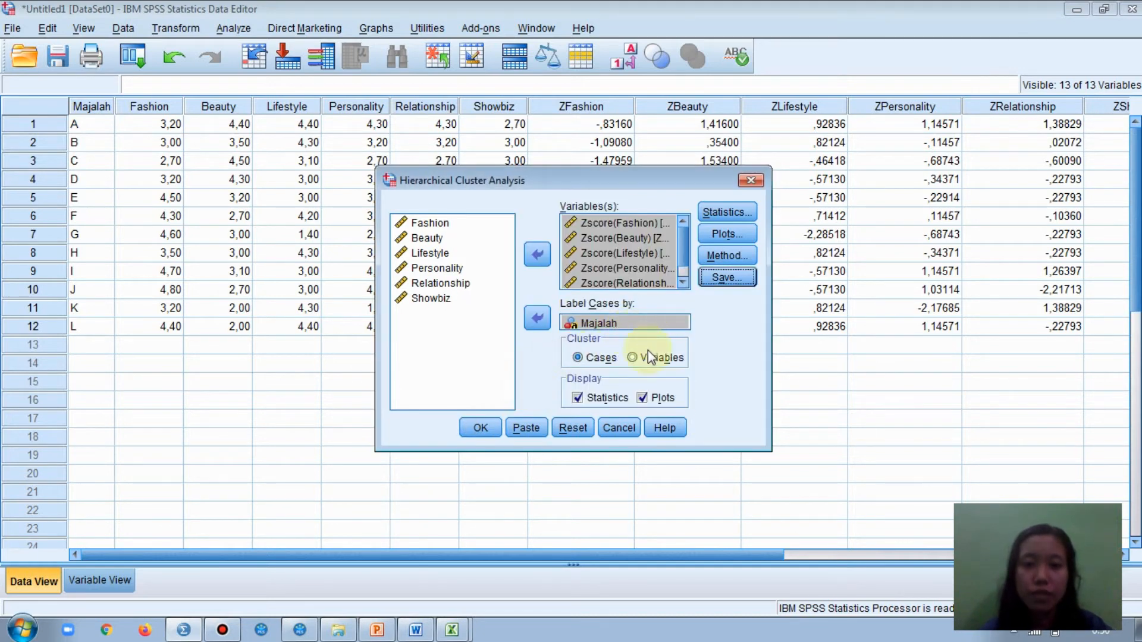
left_click(478, 429)
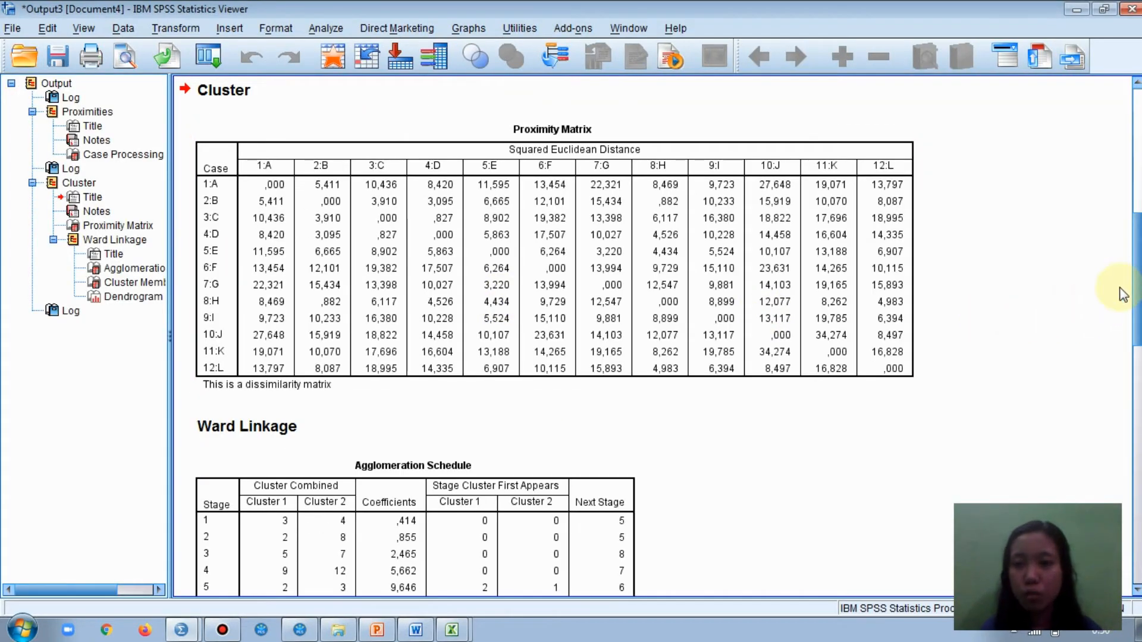
- Look over the command log and the Proximities case summary in the output, and switch to the Word document Teori Analisis Cluster
scroll(1127, 294, "up", 5)
scroll(655, 336, "up", 2)
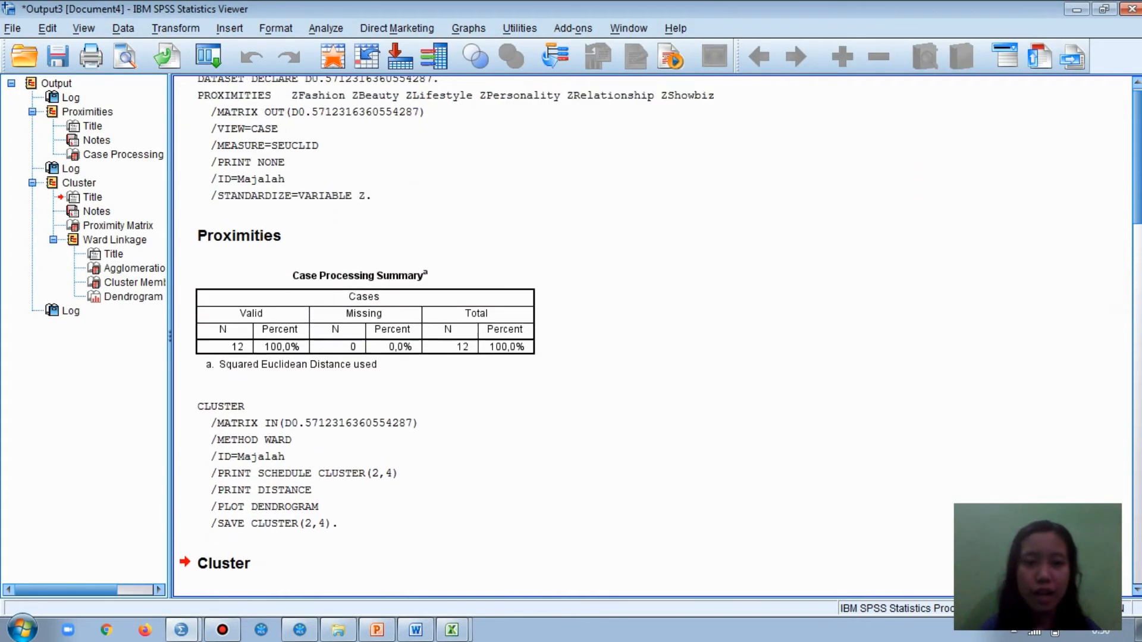
scroll(377, 553, "down", 2)
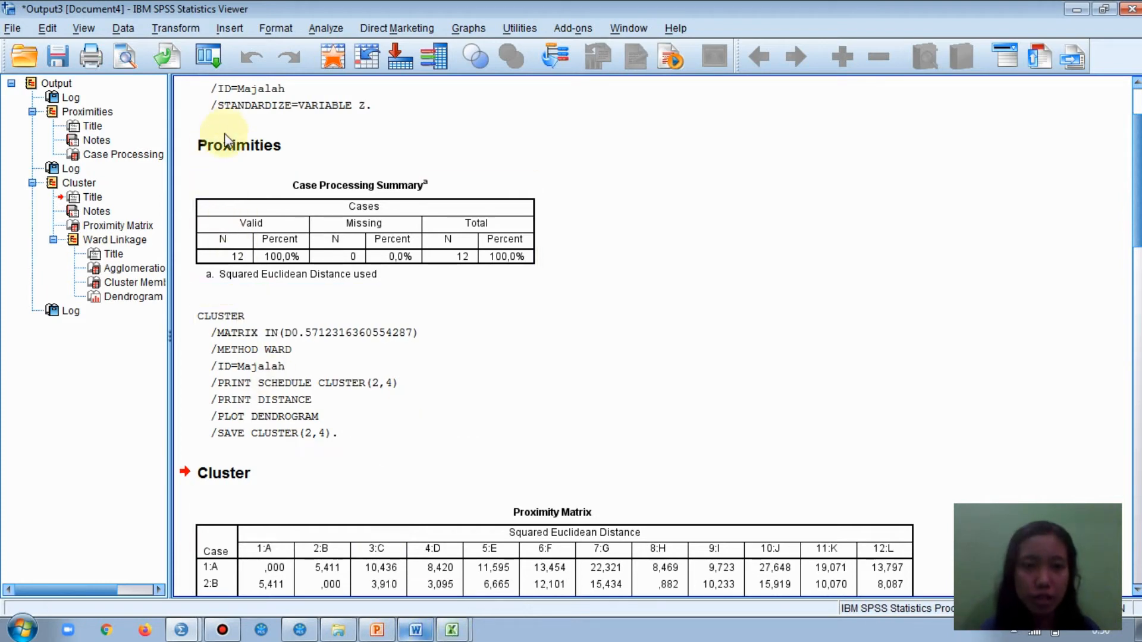
left_click(415, 632)
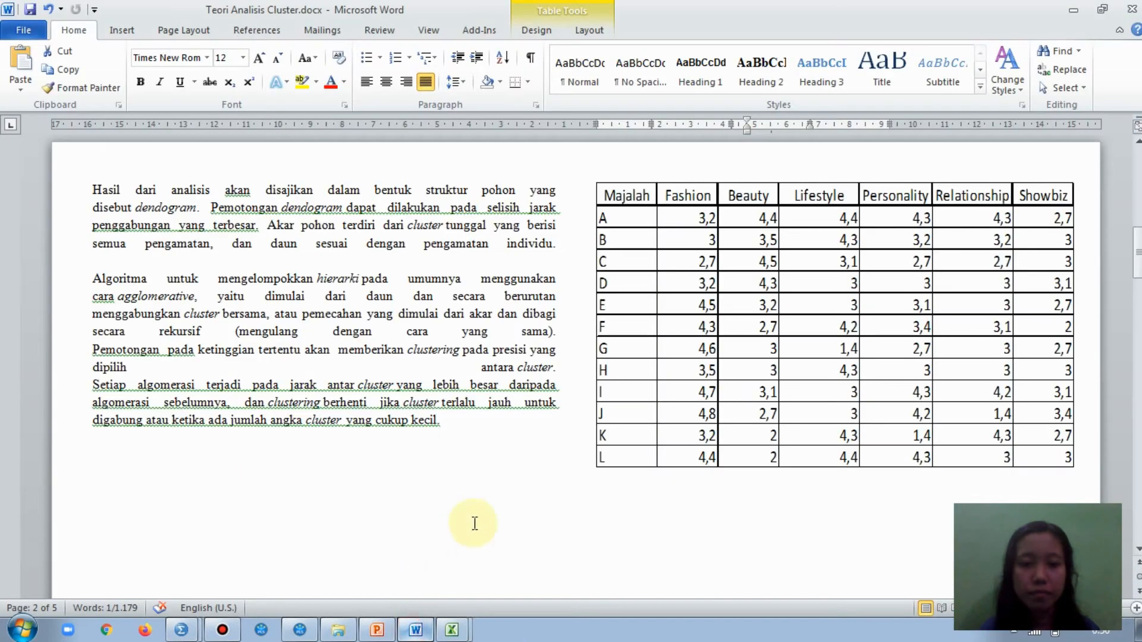
- Find the Ward's Method output interpretation in the document and read its Proximities section with the Case Processing Summary
scroll(467, 255, "up", 7)
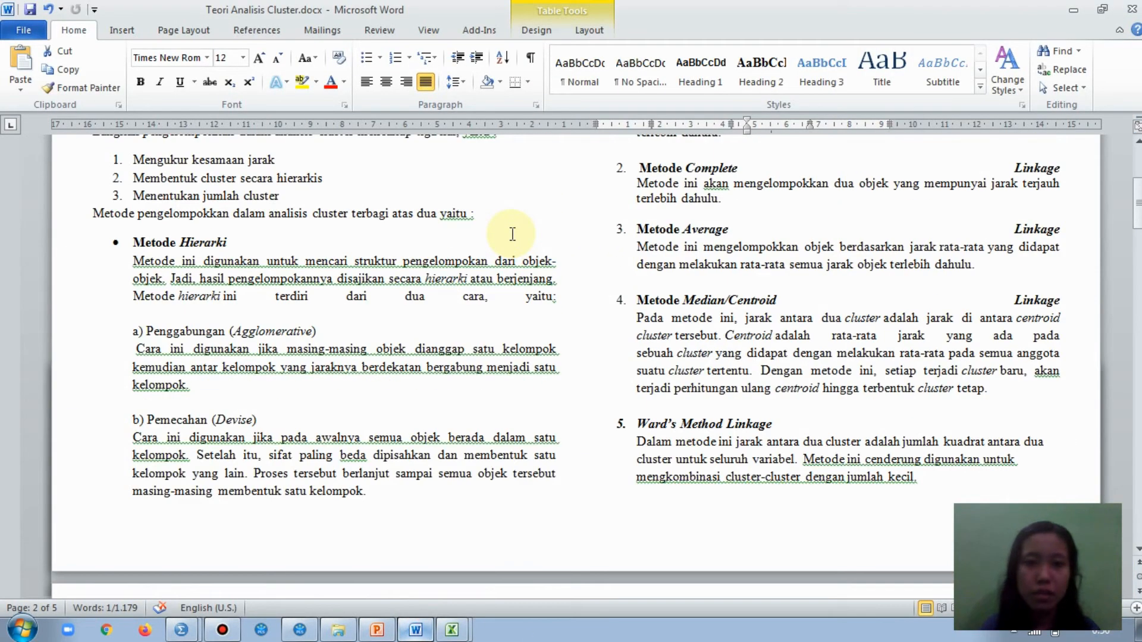
scroll(511, 238, "down", 15)
scroll(500, 262, "down", 10)
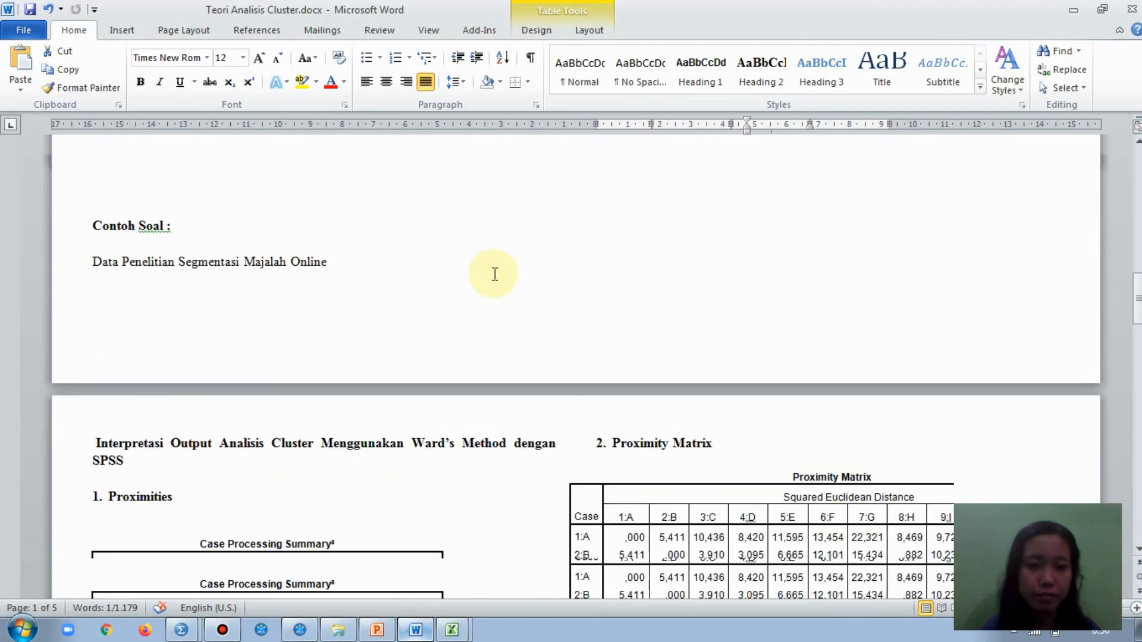
left_click(240, 481)
scroll(241, 481, "down", 3)
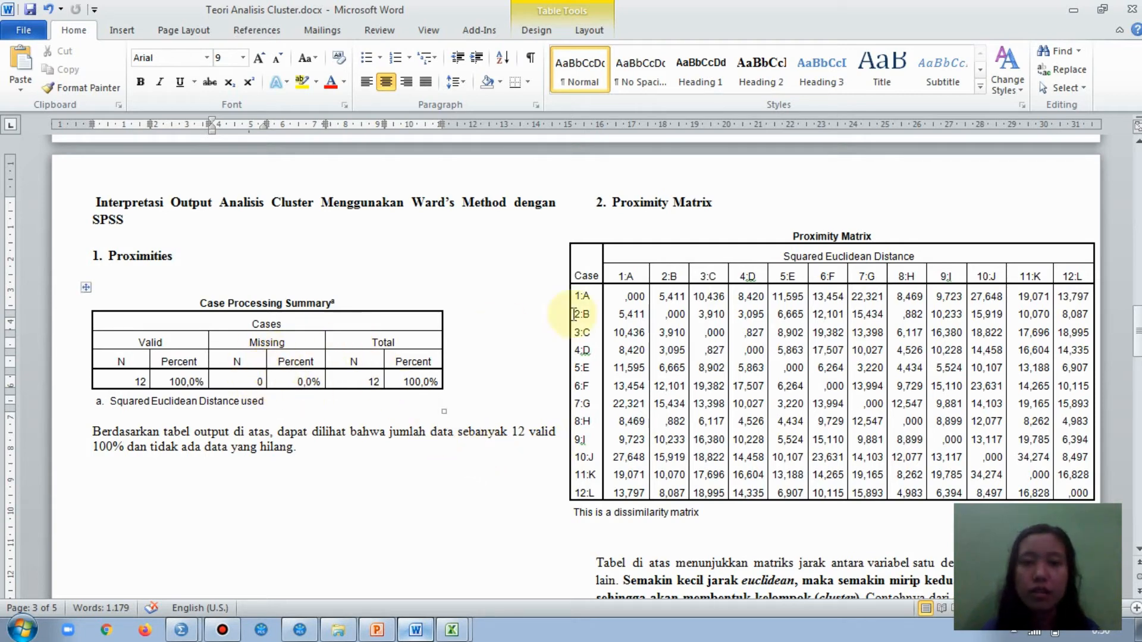
- Switch to the SPSS Statistics Viewer output and examine the Proximity Matrix under the Cluster heading
left_click(182, 634)
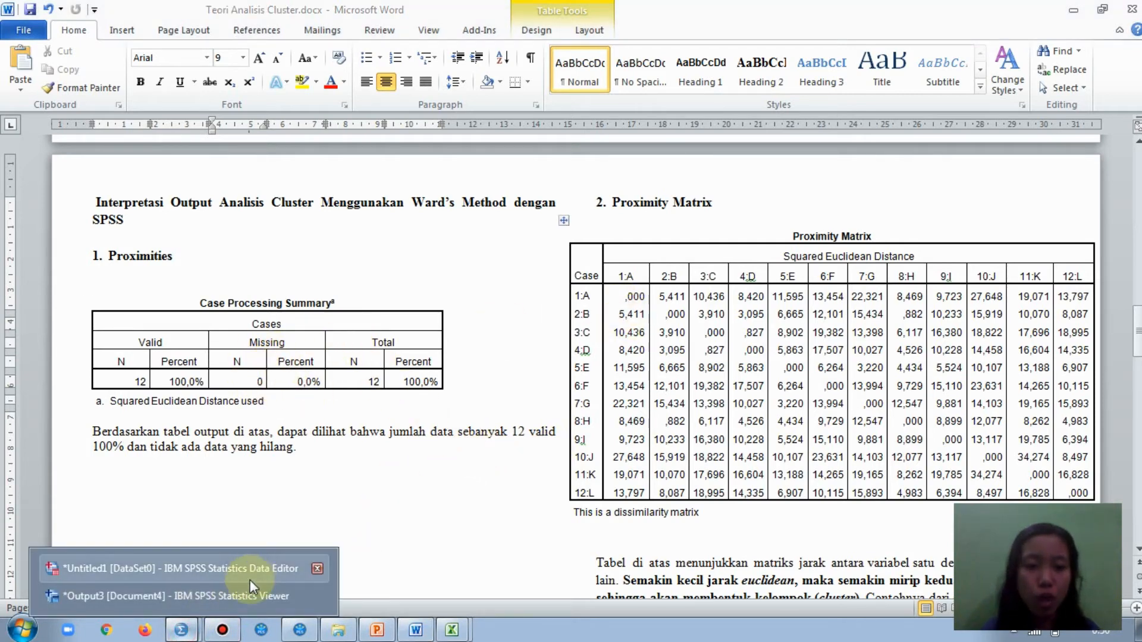
left_click(179, 598)
scroll(391, 425, "down", 2)
left_click(234, 322)
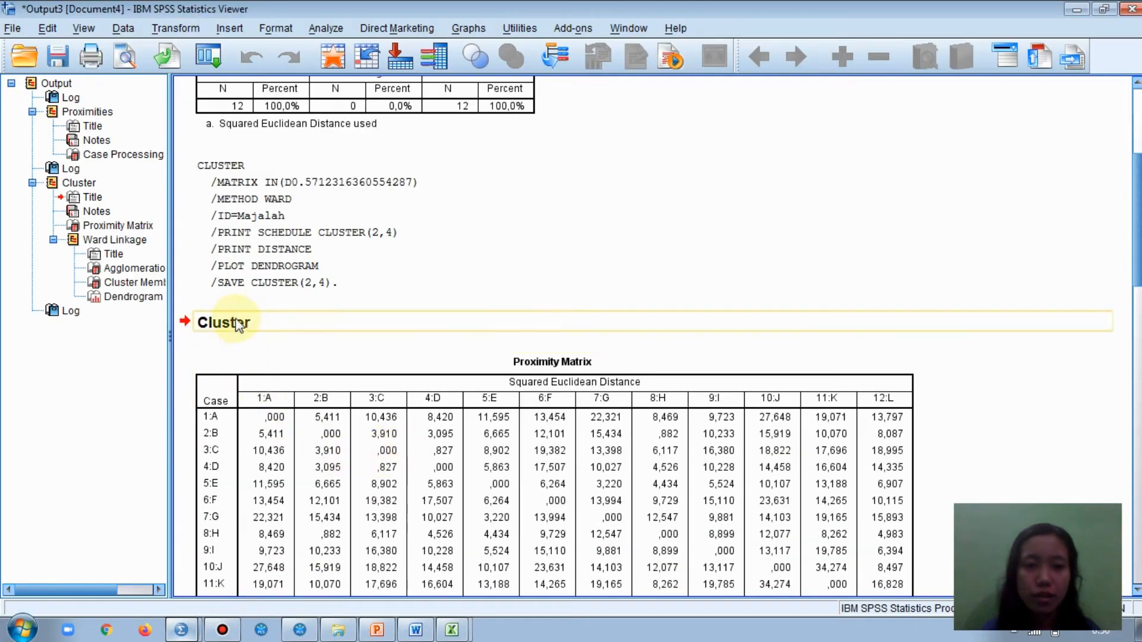
scroll(421, 395, "down", 2)
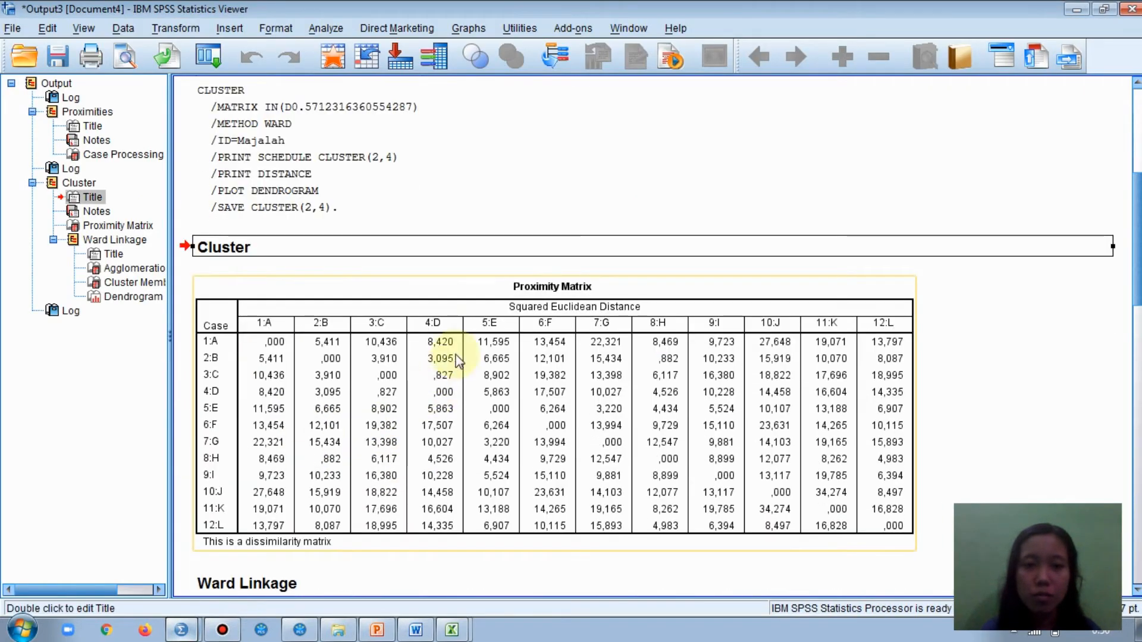
left_click(570, 301)
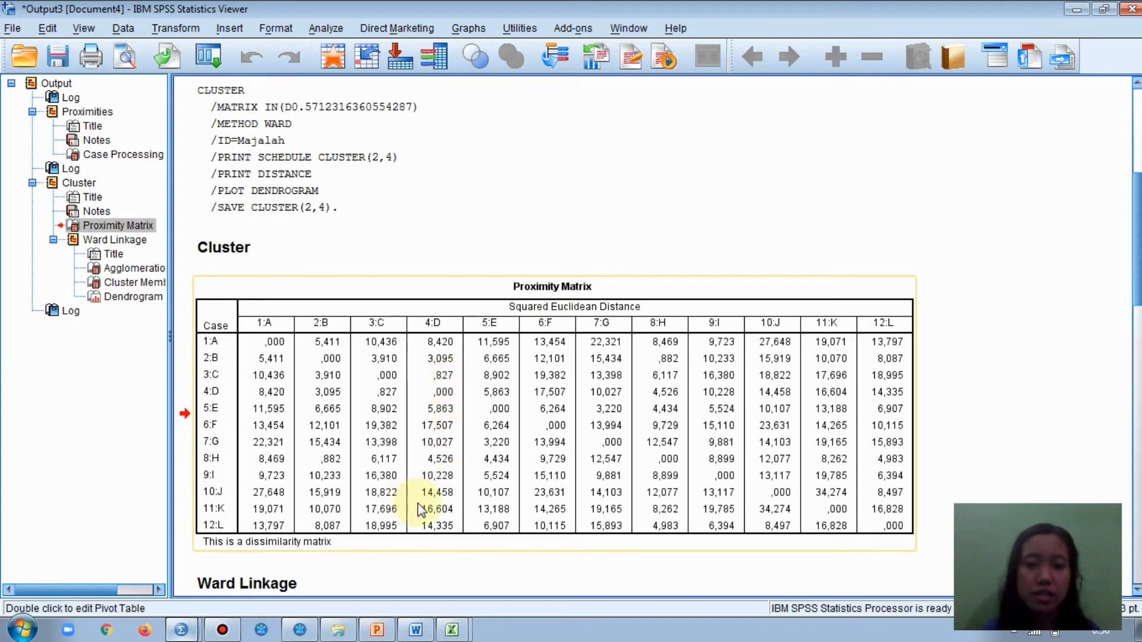
- Return to the Word document and read the Proximity Matrix explanation, comparing the distances from case A to B and from A to D
left_click(416, 630)
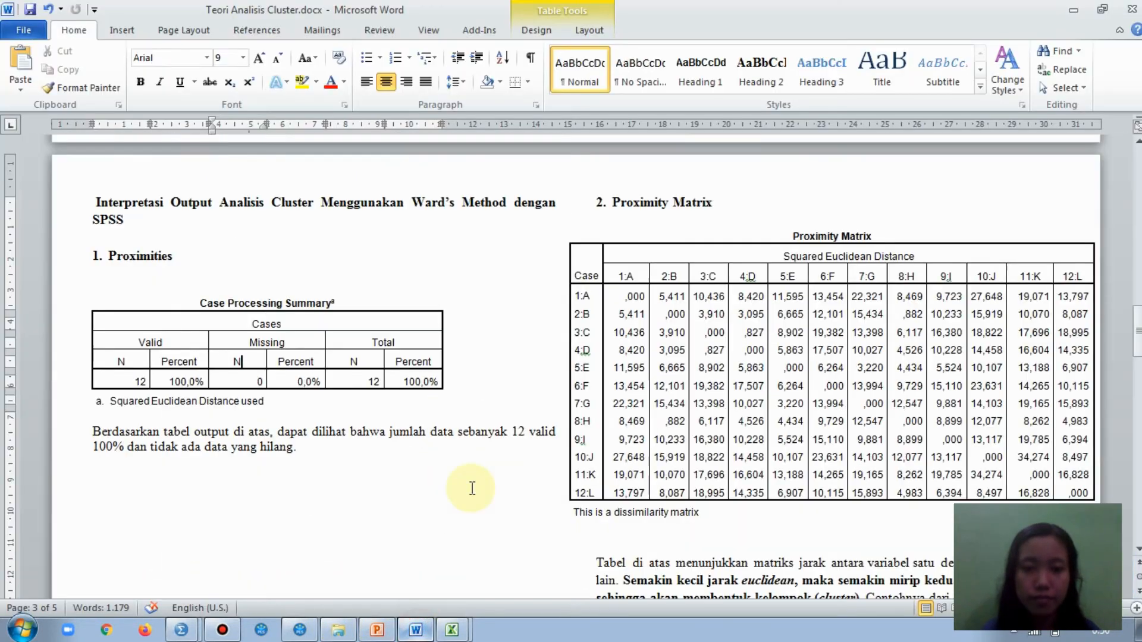
scroll(781, 349, "down", 1)
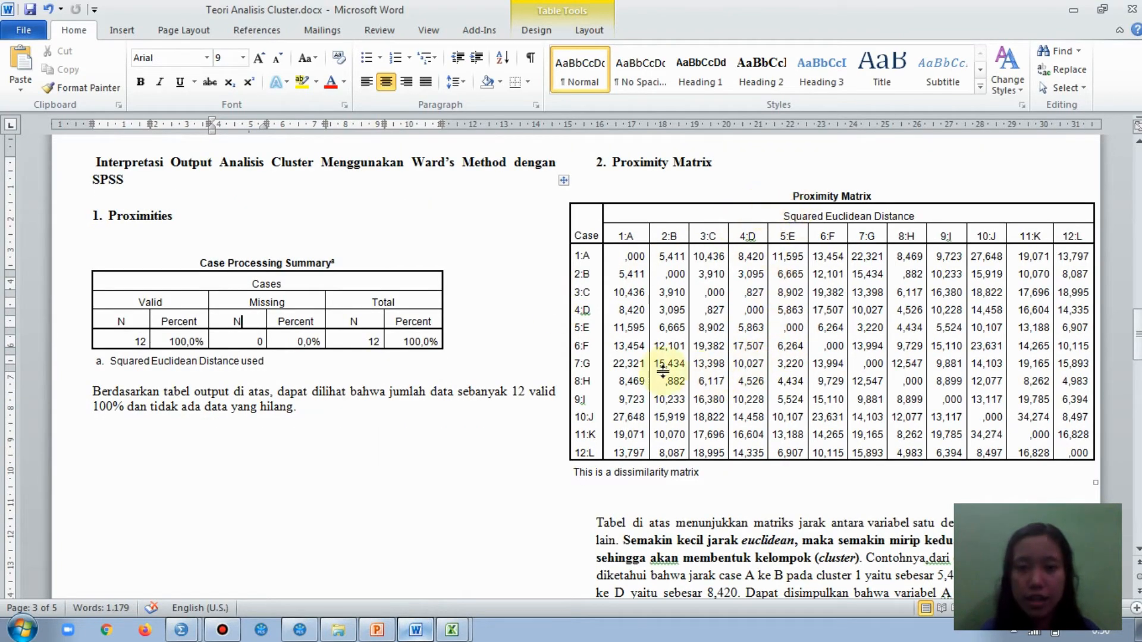
scroll(660, 366, "down", 3)
scroll(674, 412, "up", 1)
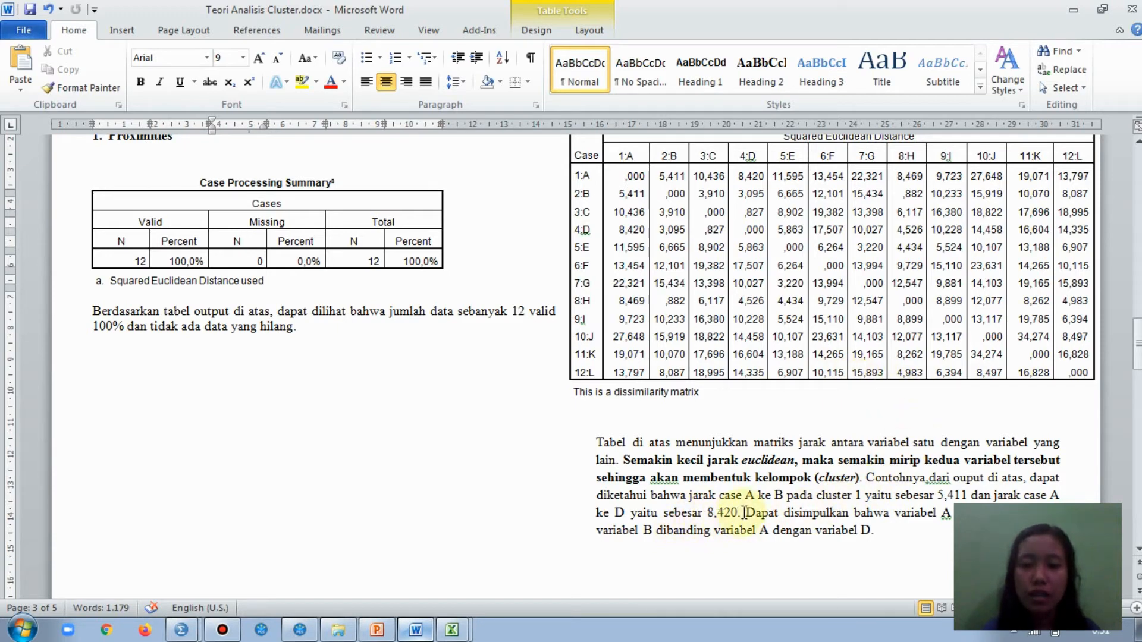
left_click(588, 175)
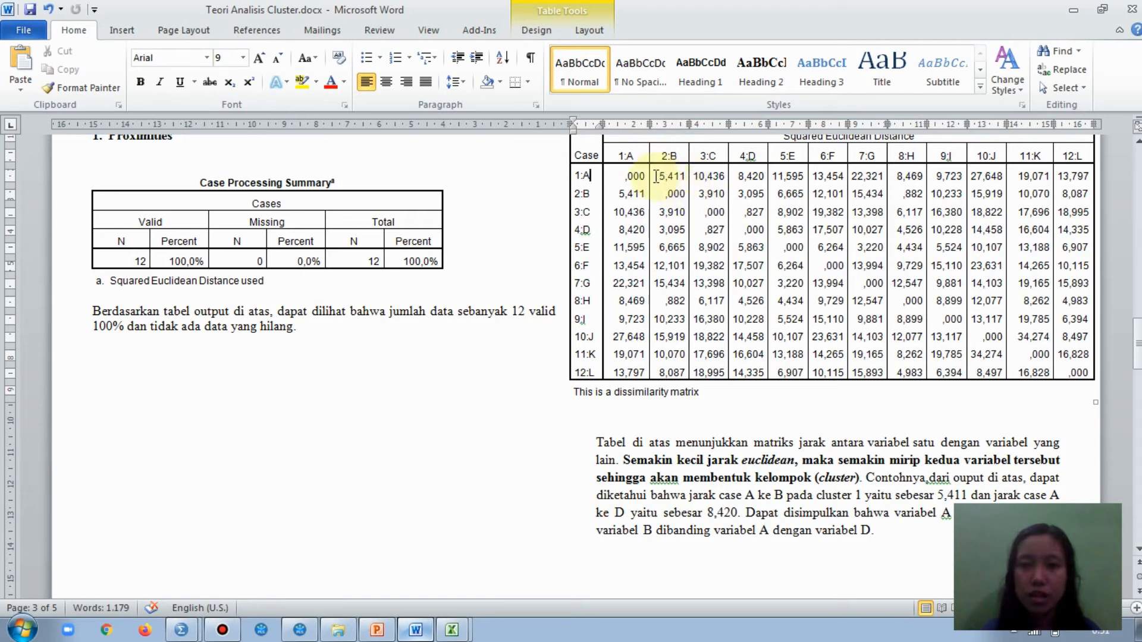
double_click(668, 176)
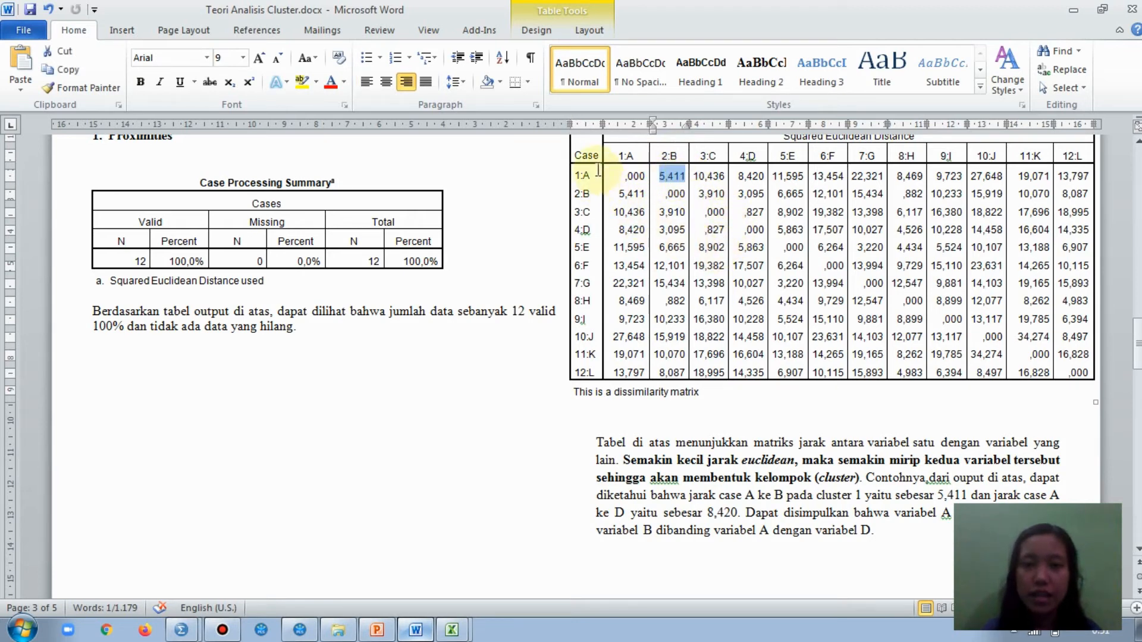
left_click(752, 177)
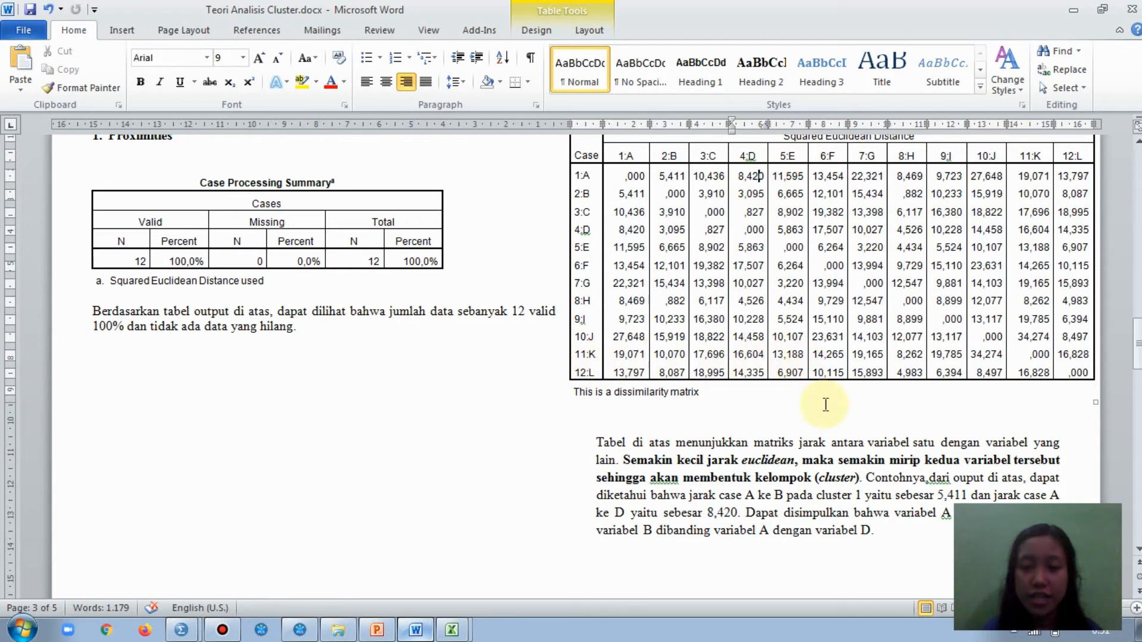
scroll(816, 473, "down", 1)
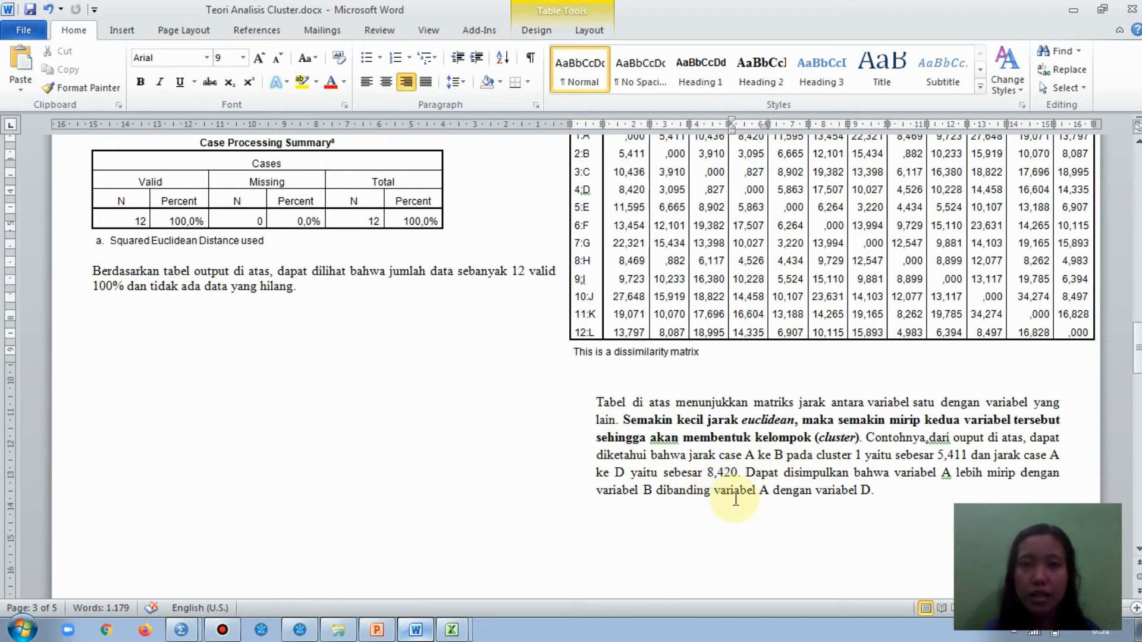
- Locate the document's Ward Linkage section, and switch to the SPSS Viewer output to examine the Agglomeration Schedule
scroll(736, 500, "down", 8)
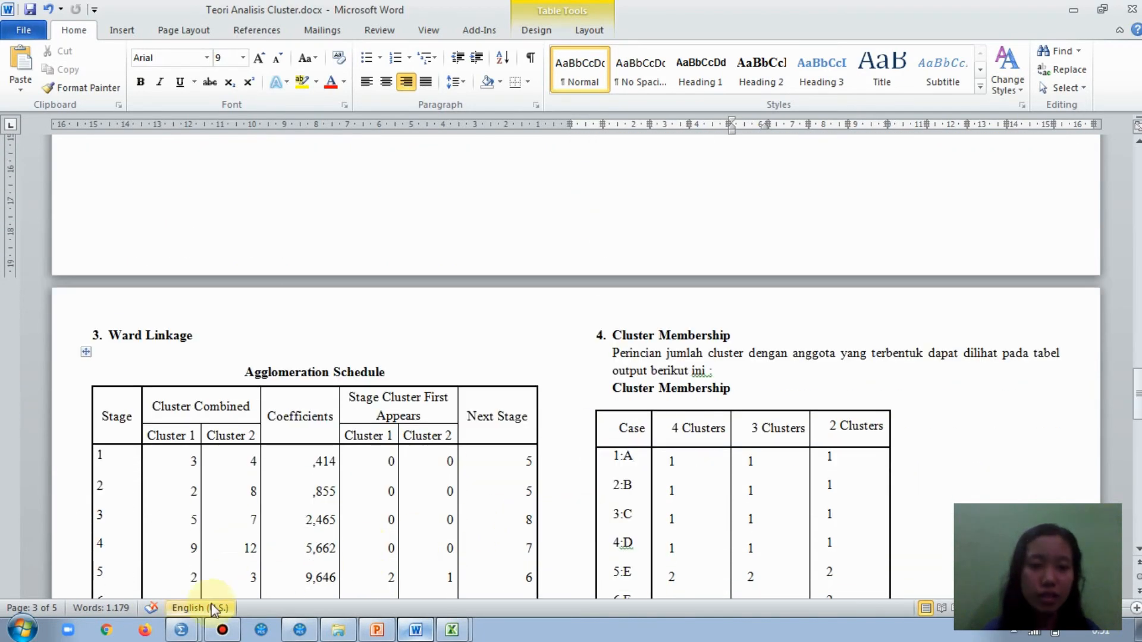
mouse_move(181, 629)
left_click(262, 594)
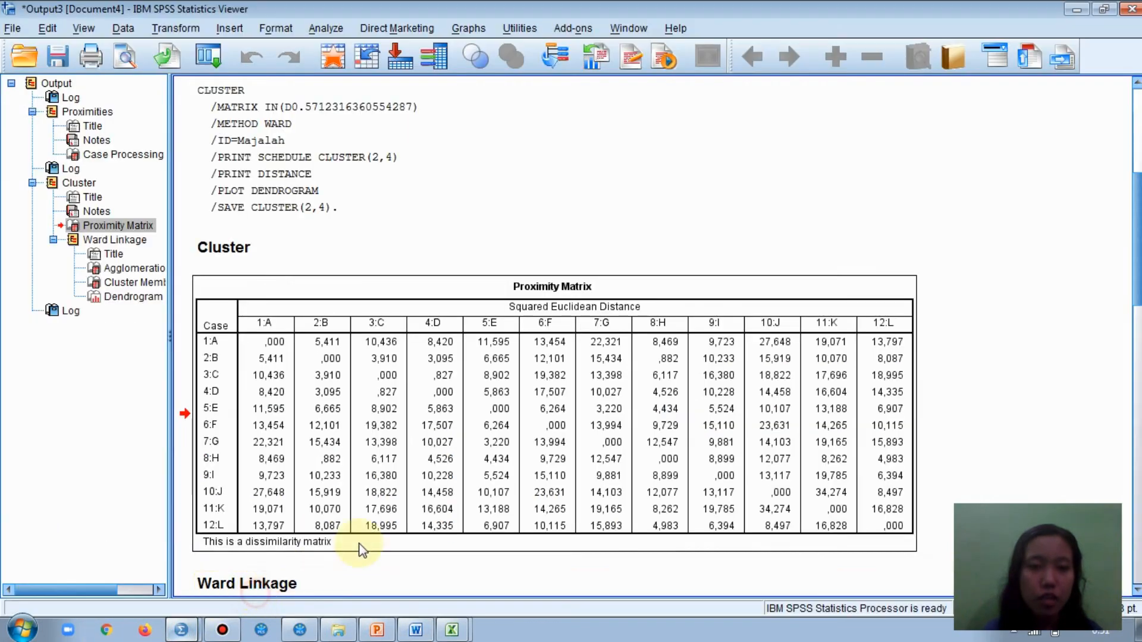
scroll(434, 523, "down", 8)
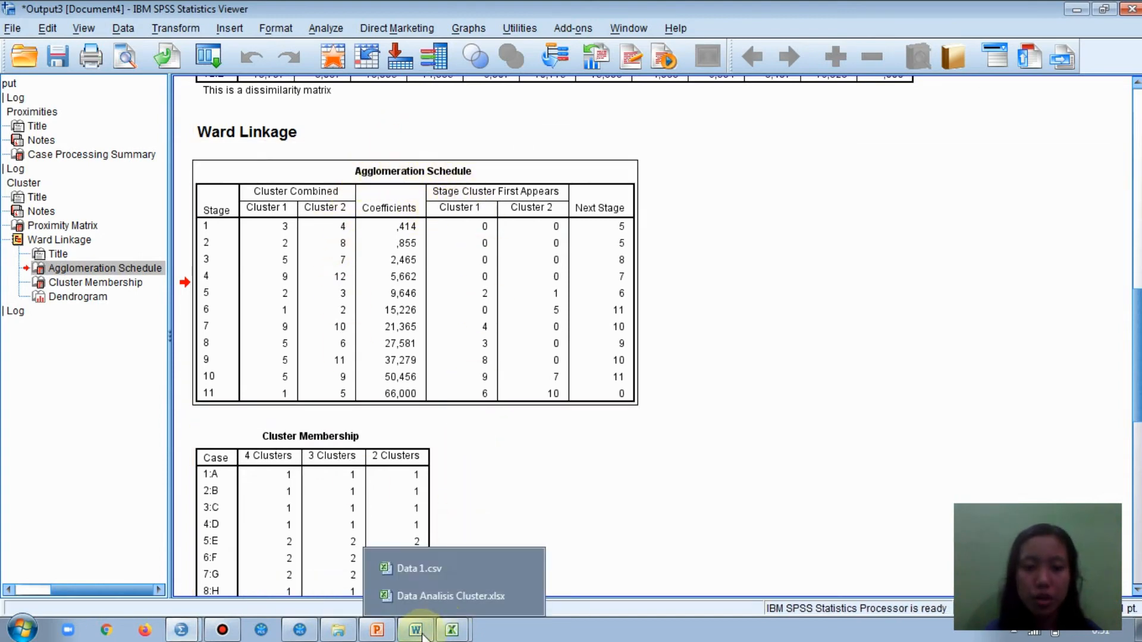
- Switch back to the Word document and examine stage 1 of the Agglomeration Schedule: its combined clusters, coefficient and next stage
left_click(416, 630)
scroll(482, 450, "down", 3)
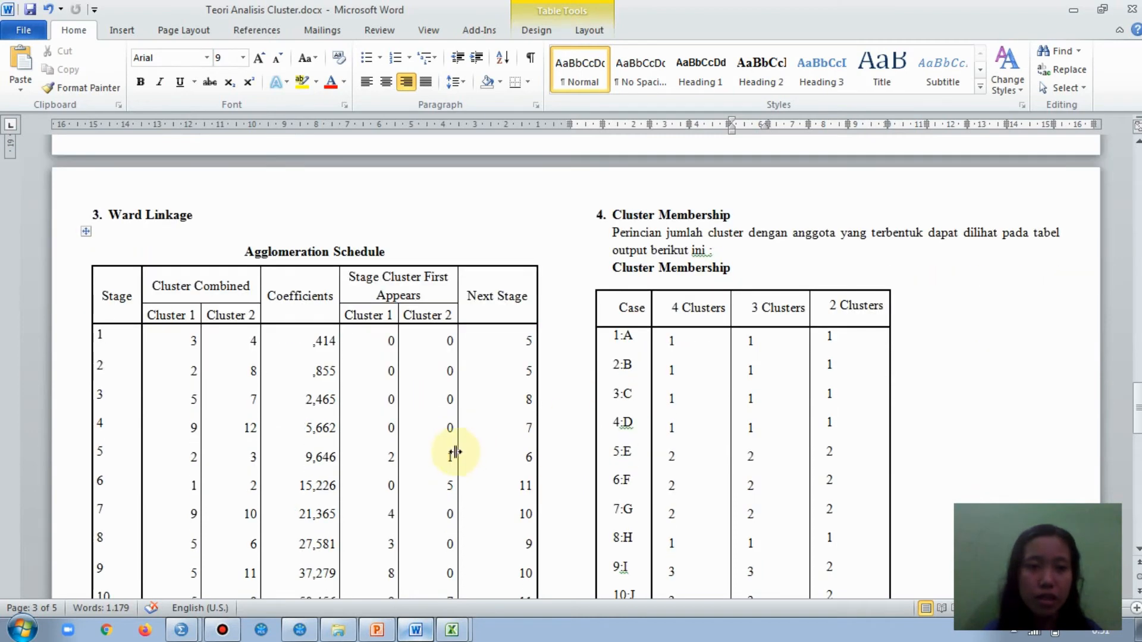
scroll(455, 452, "down", 2)
scroll(442, 451, "down", 1)
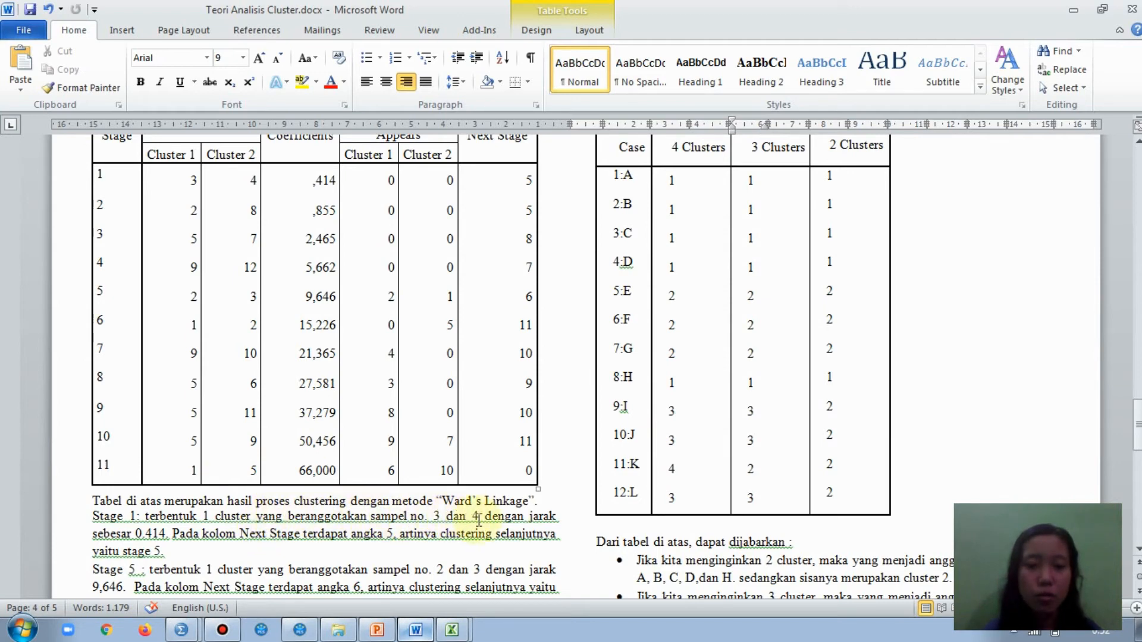
left_click(103, 174)
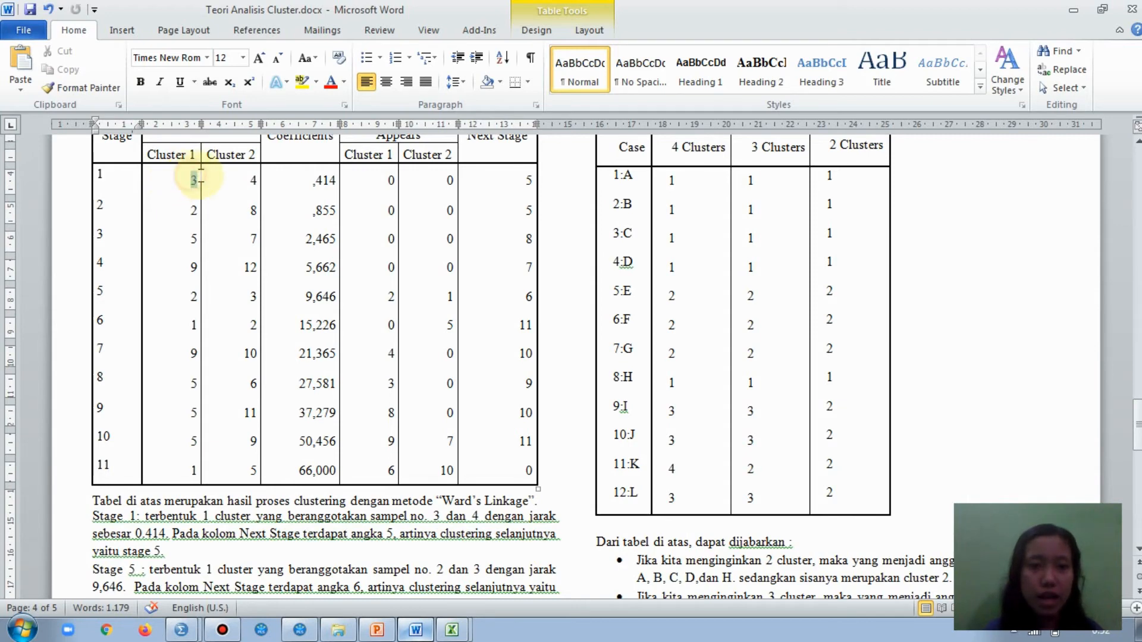
double_click(193, 179)
double_click(253, 180)
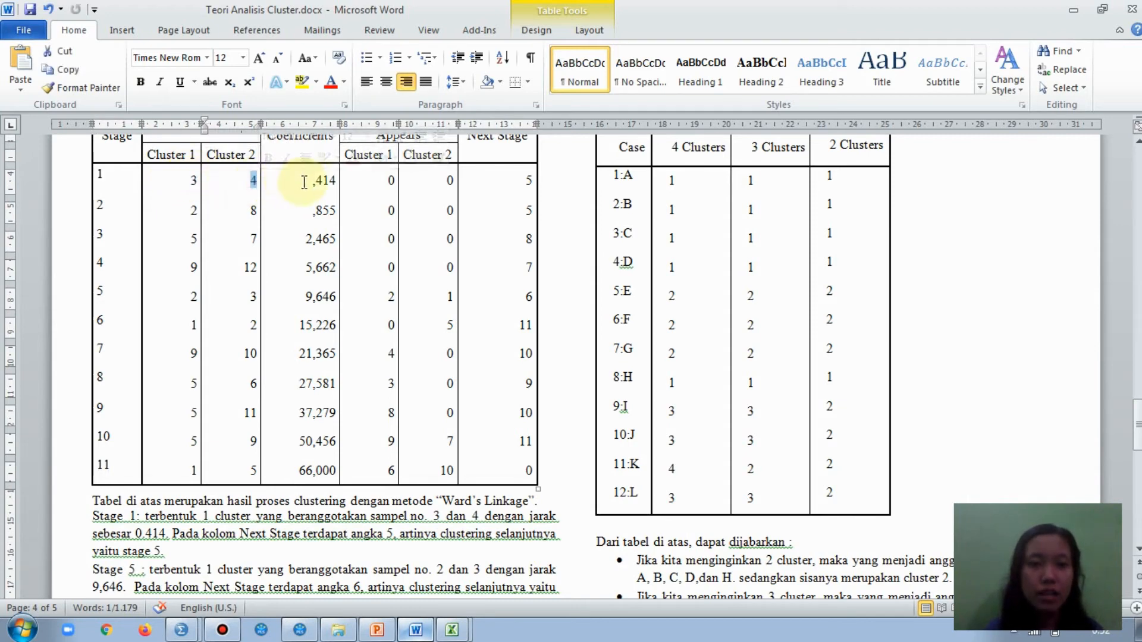
left_click_drag(311, 184, 325, 185)
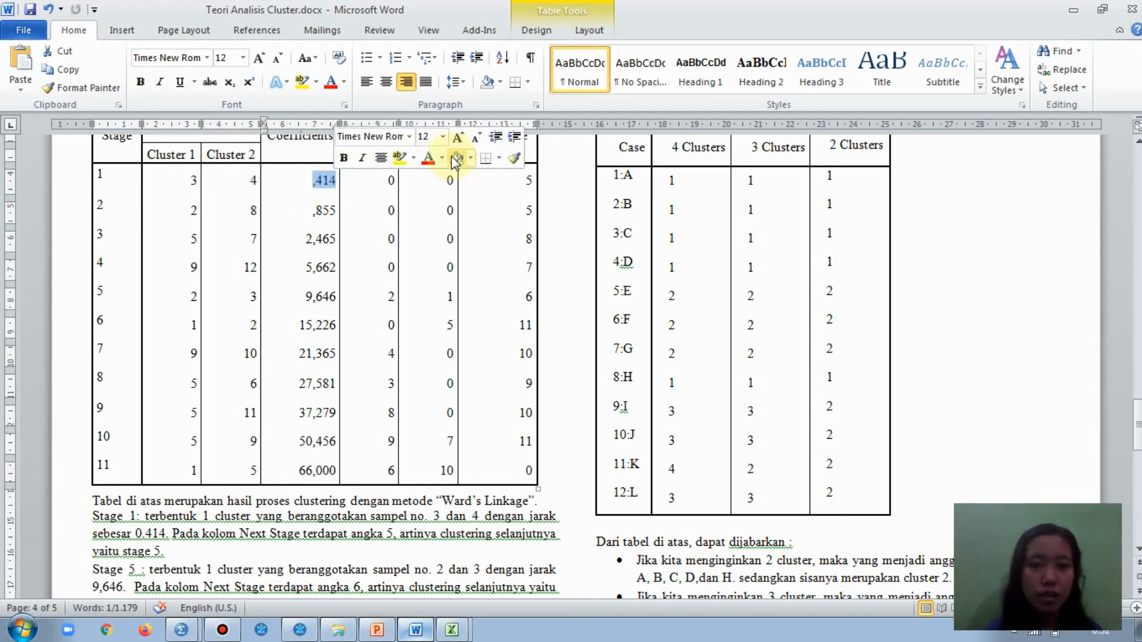
scroll(503, 238, "up", 1)
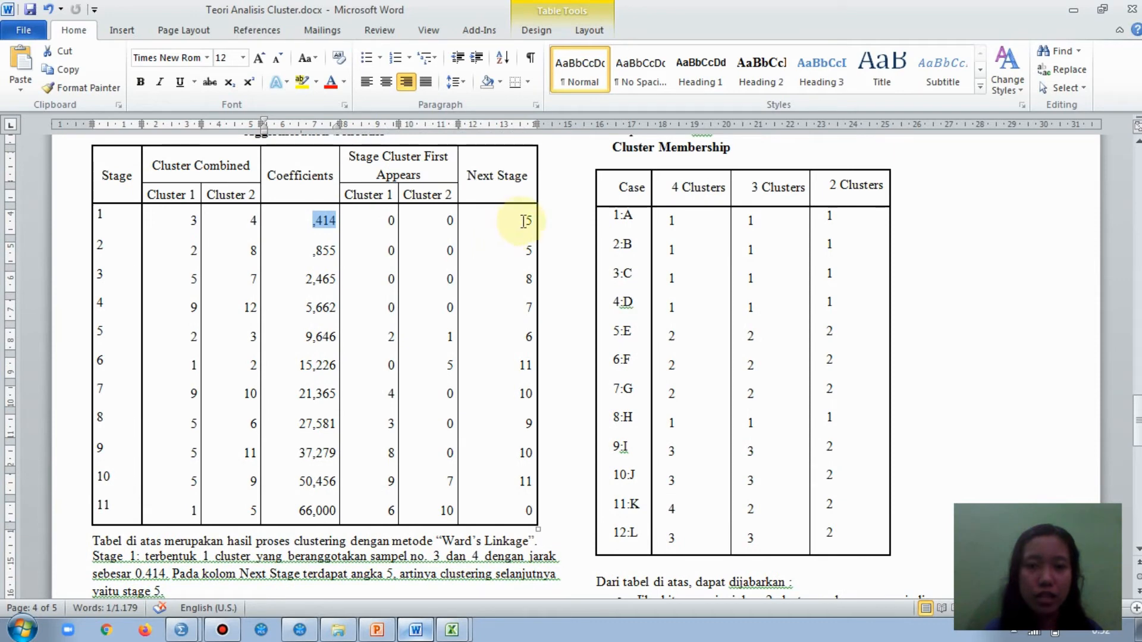
left_click_drag(524, 222, 530, 221)
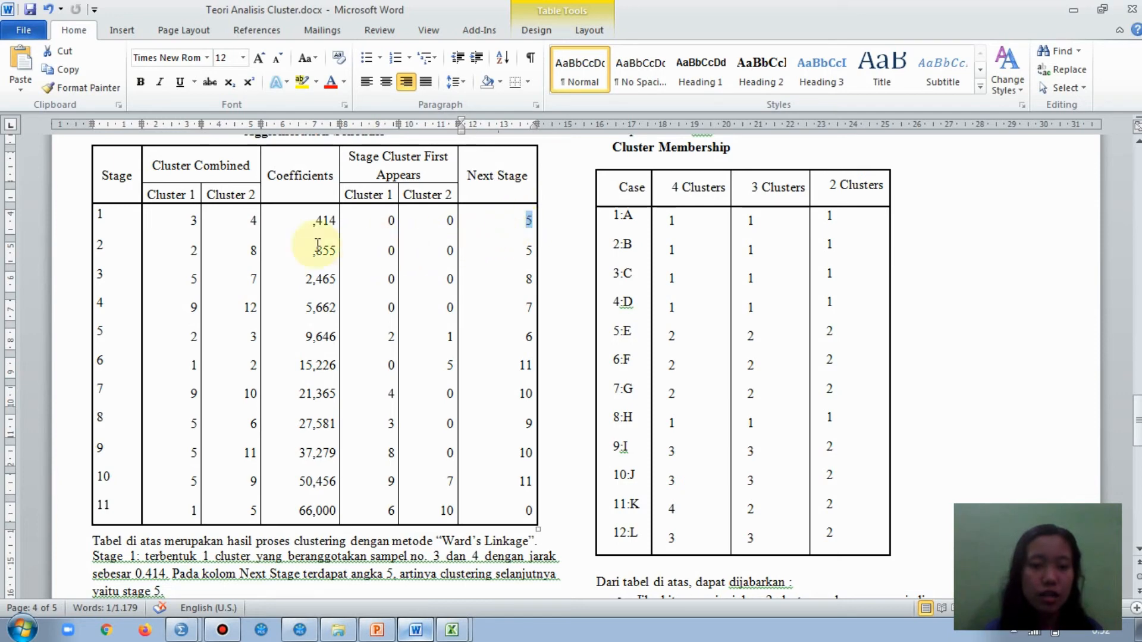
- Examine stage 5 of the Agglomeration Schedule, covering its combined clusters, coefficient and next stage, and read the explanation below the table
double_click(100, 331)
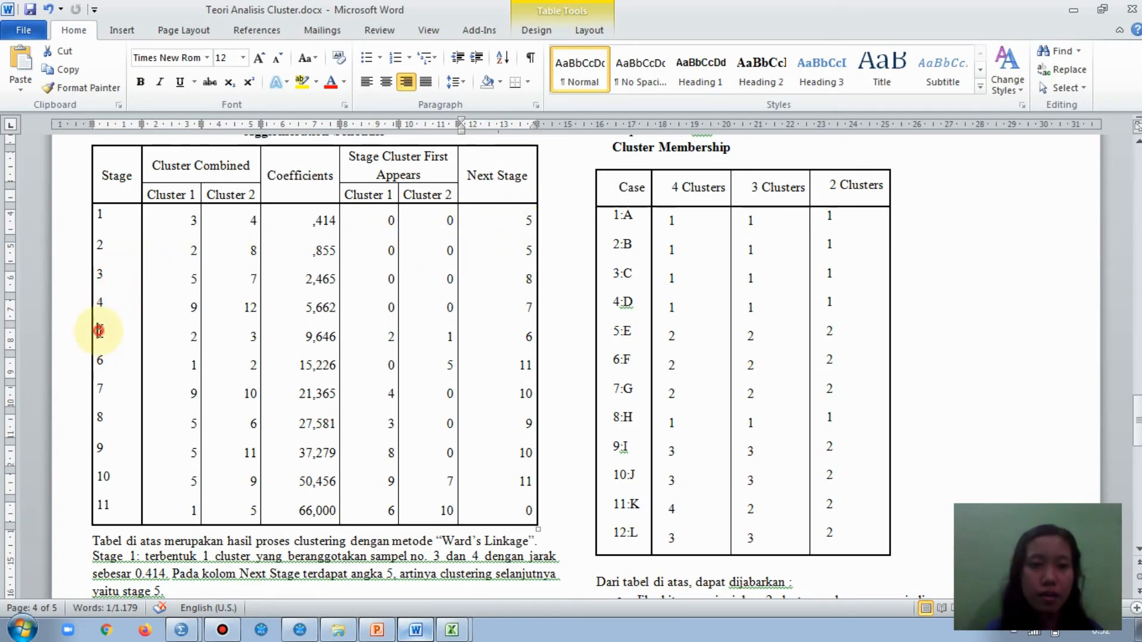
scroll(123, 327, "down", 2)
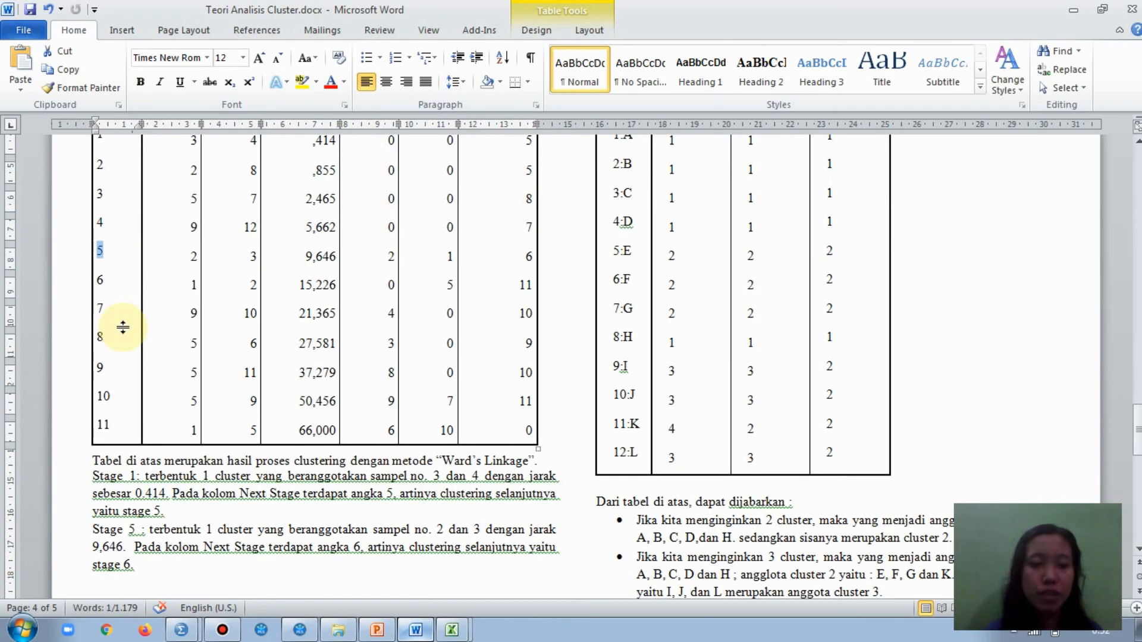
scroll(150, 293, "up", 1)
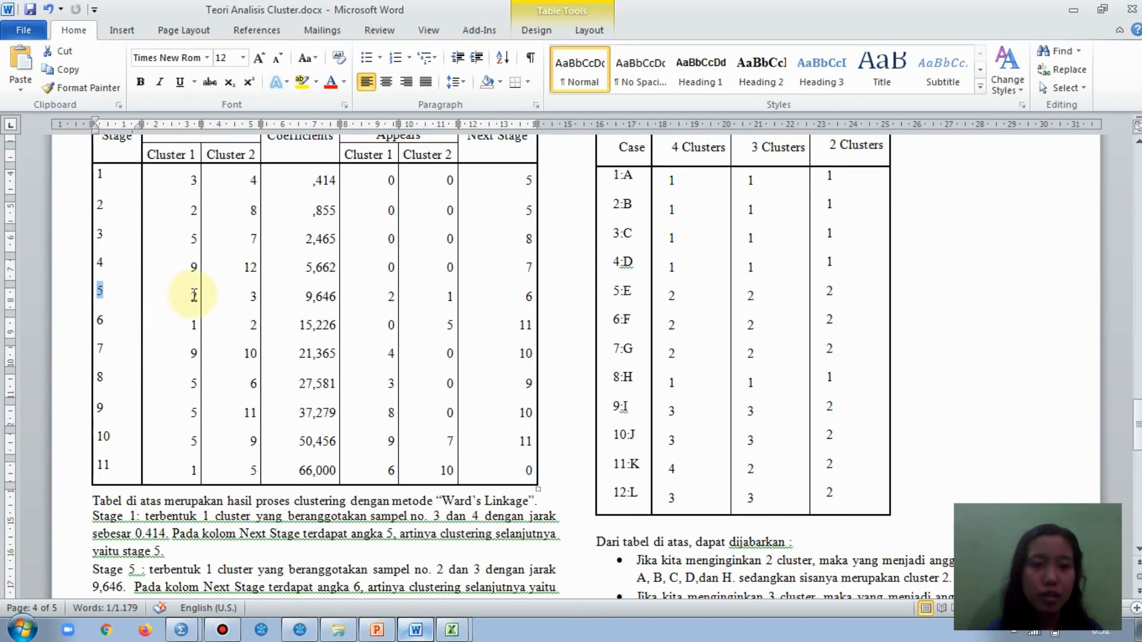
left_click(167, 299)
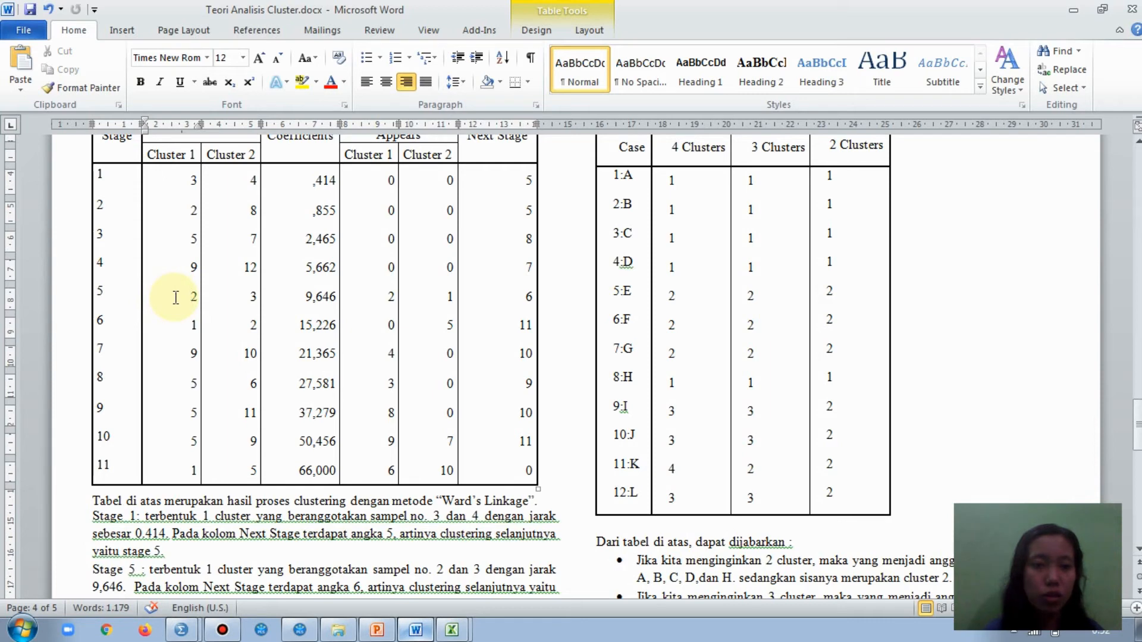
left_click_drag(176, 297, 255, 302)
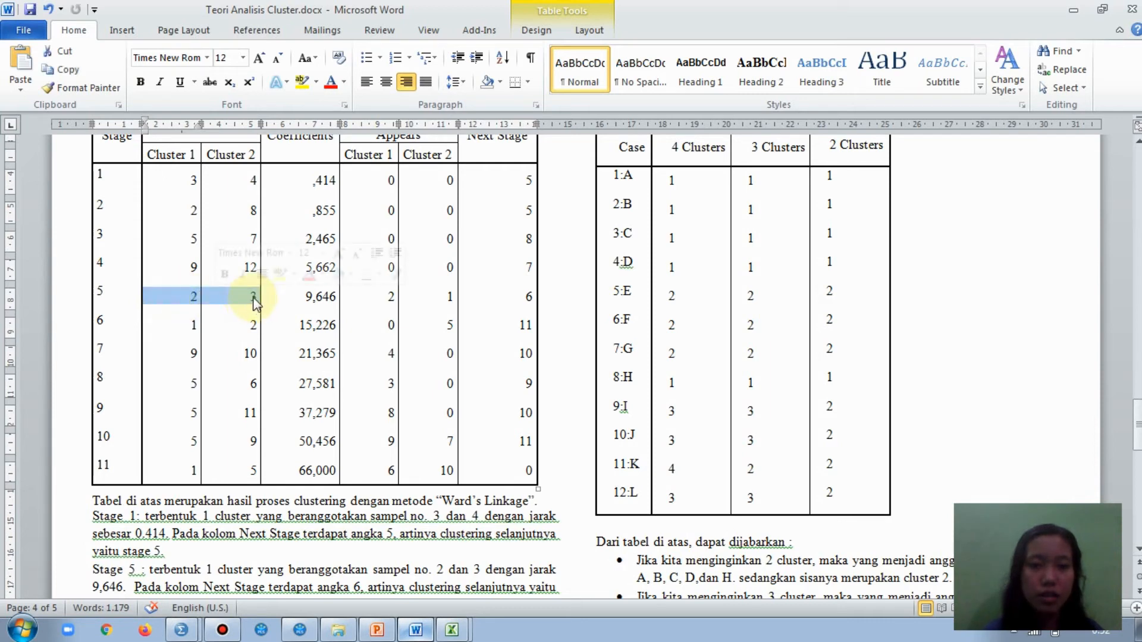
left_click(255, 302)
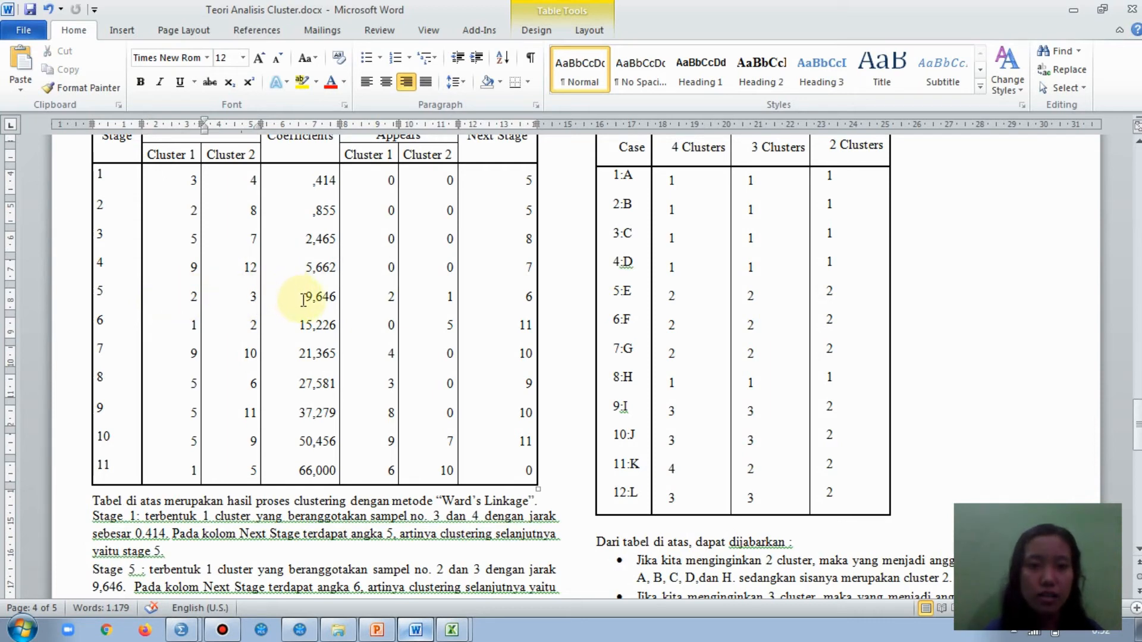
left_click(304, 299)
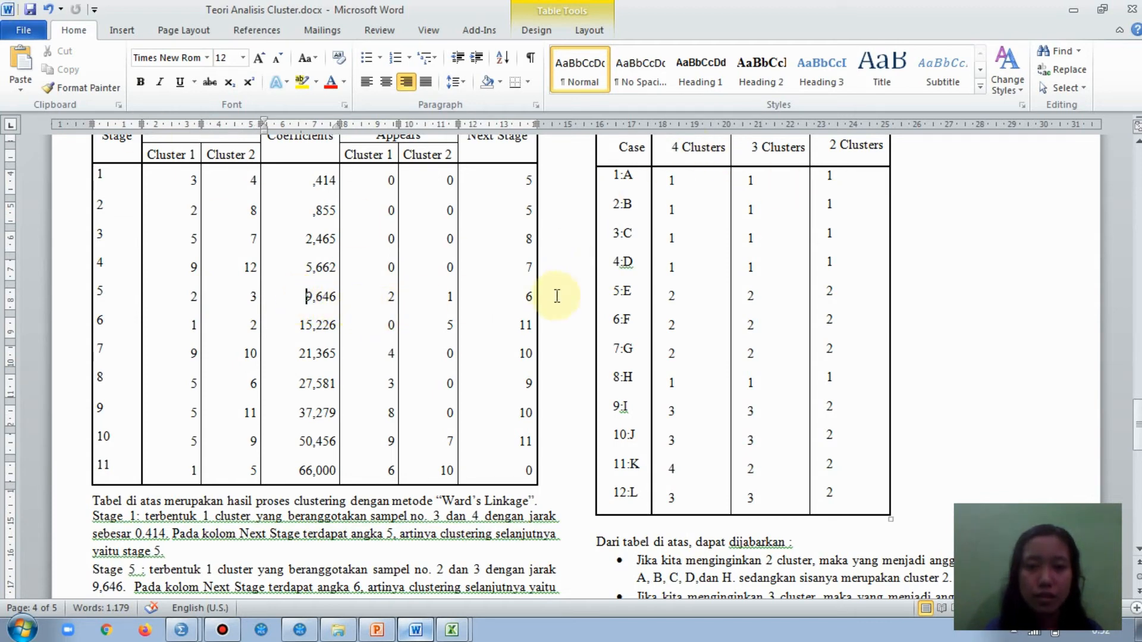
left_click(526, 297)
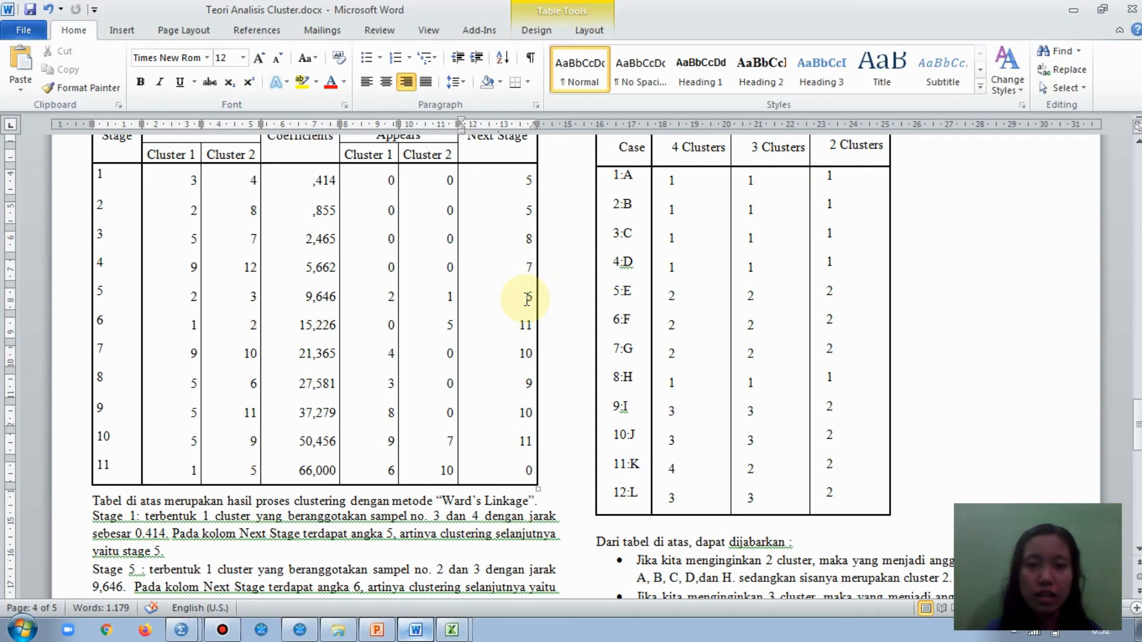
double_click(524, 297)
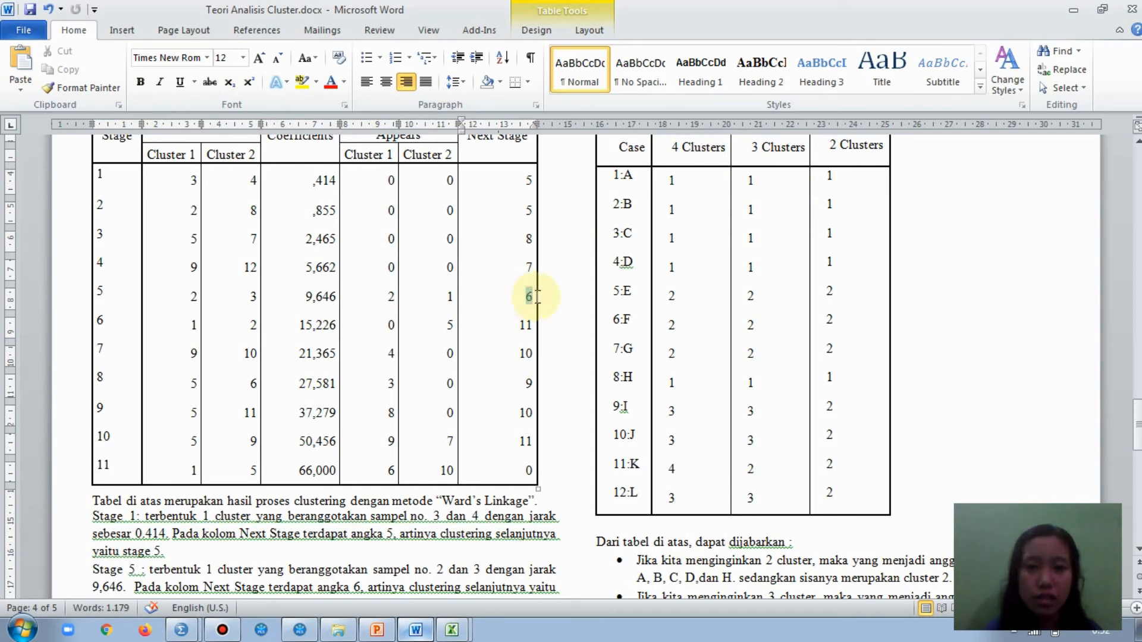
scroll(546, 304, "down", 3)
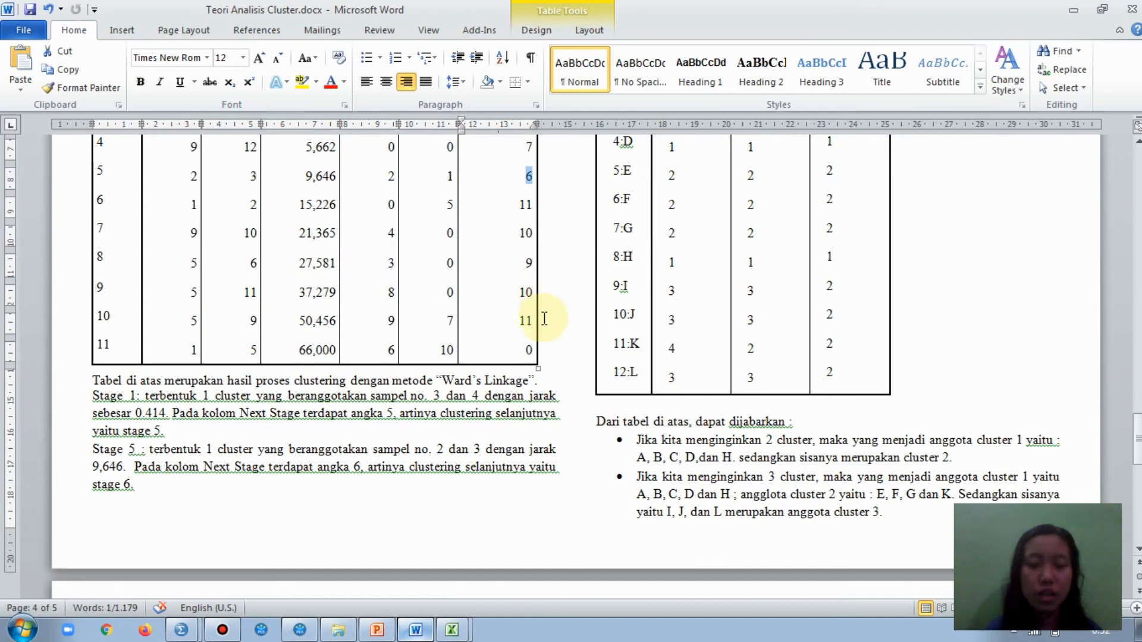
scroll(544, 318, "up", 6)
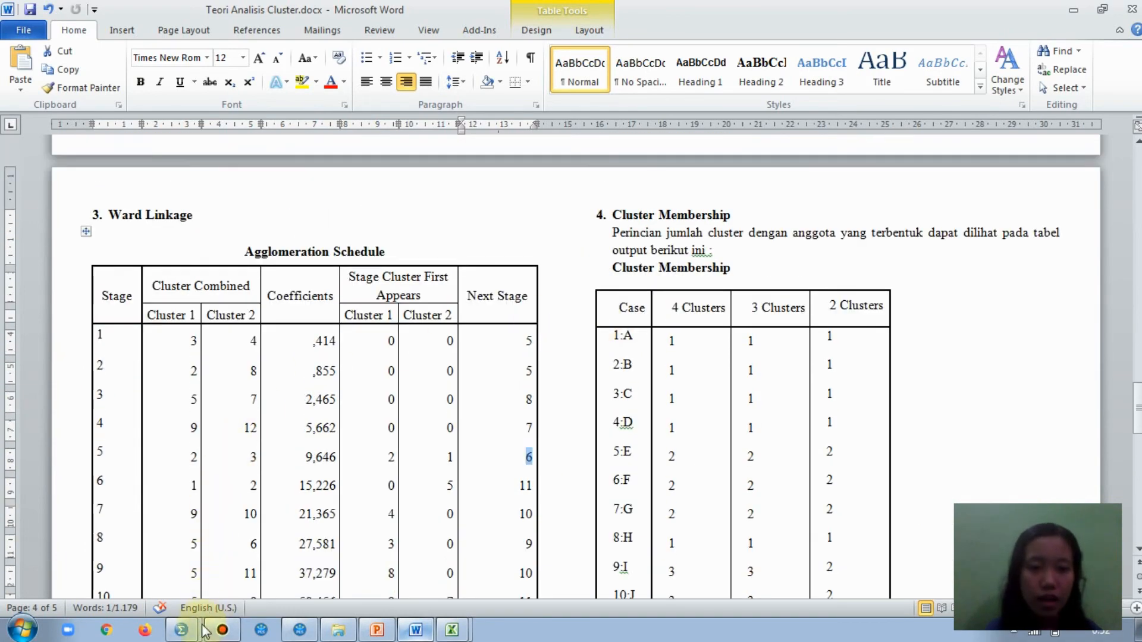
- Switch to the SPSS Viewer output and examine the Cluster Membership table below the Agglomeration Schedule
mouse_move(204, 631)
left_click(243, 593)
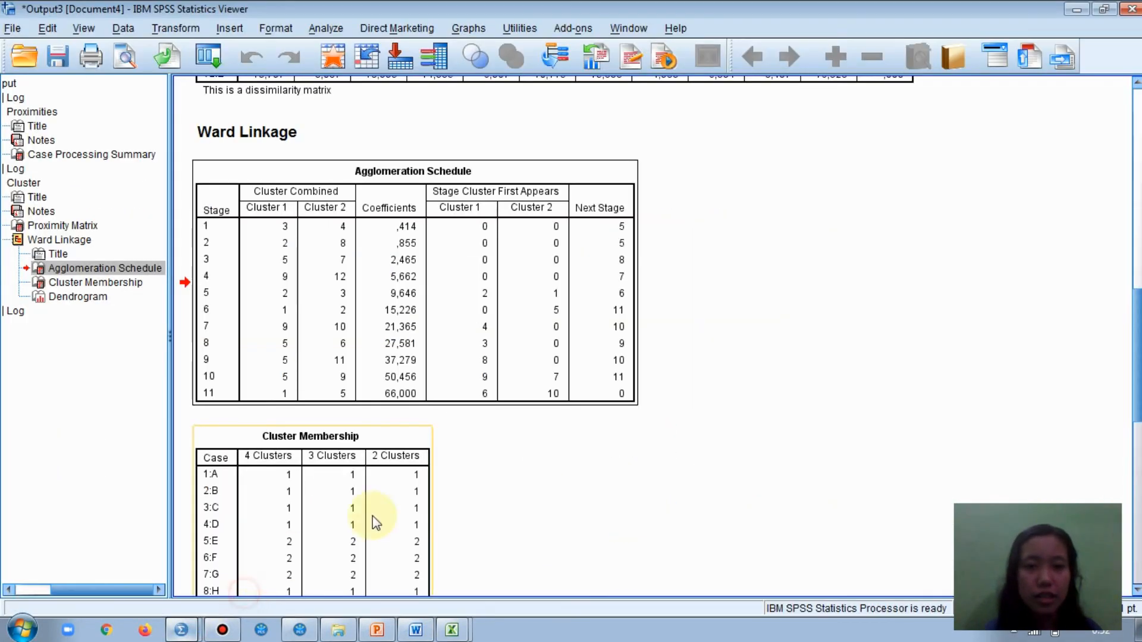
scroll(449, 469, "down", 6)
left_click(384, 341)
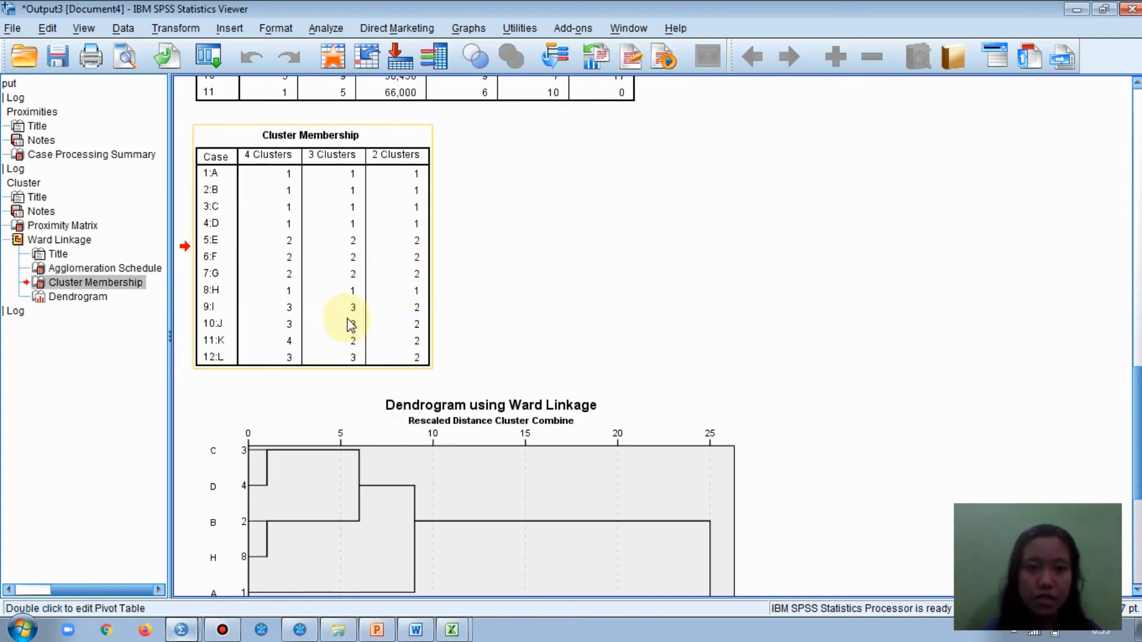
- Return to the Word document and compare the Cluster Membership table's 2 Clusters column with the two-cluster explanation below the table
left_click(415, 630)
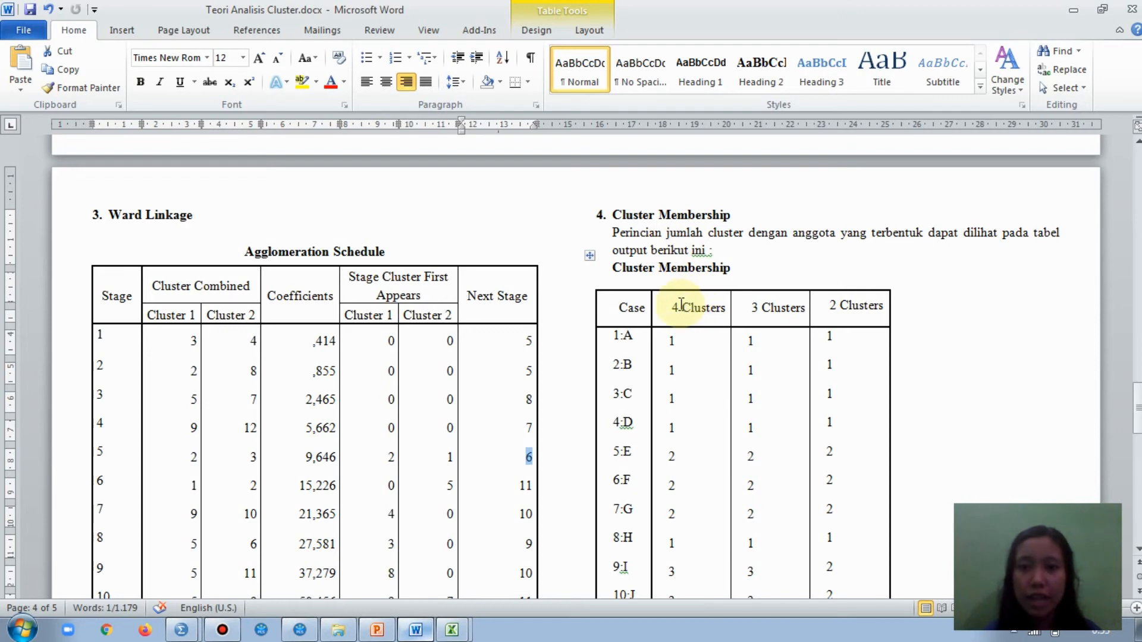
scroll(692, 349, "down", 2)
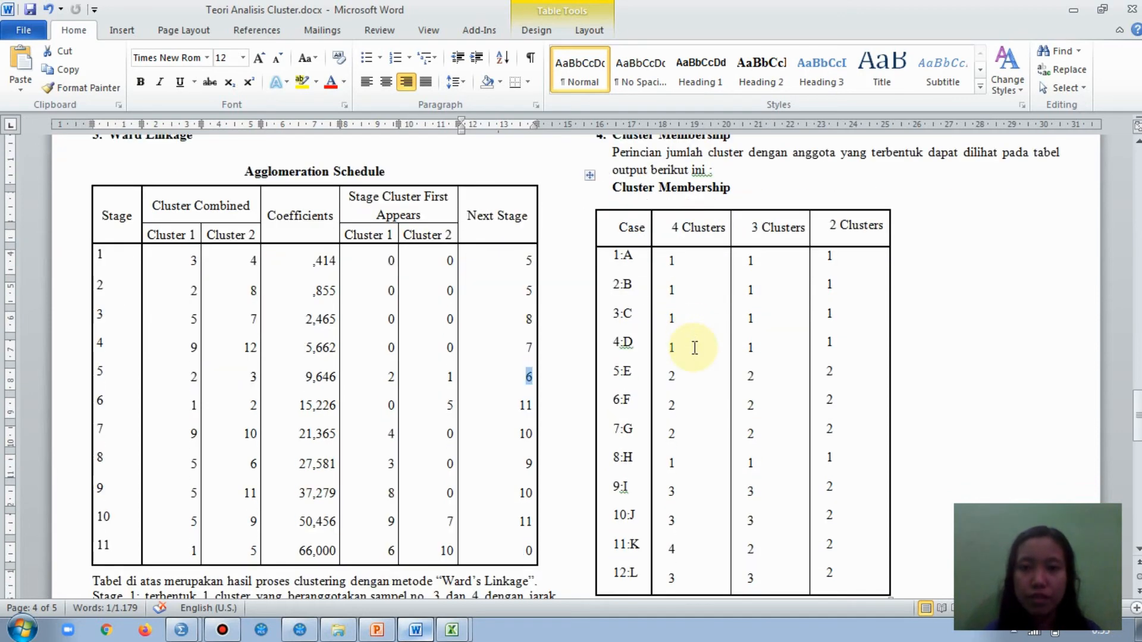
scroll(694, 348, "down", 4)
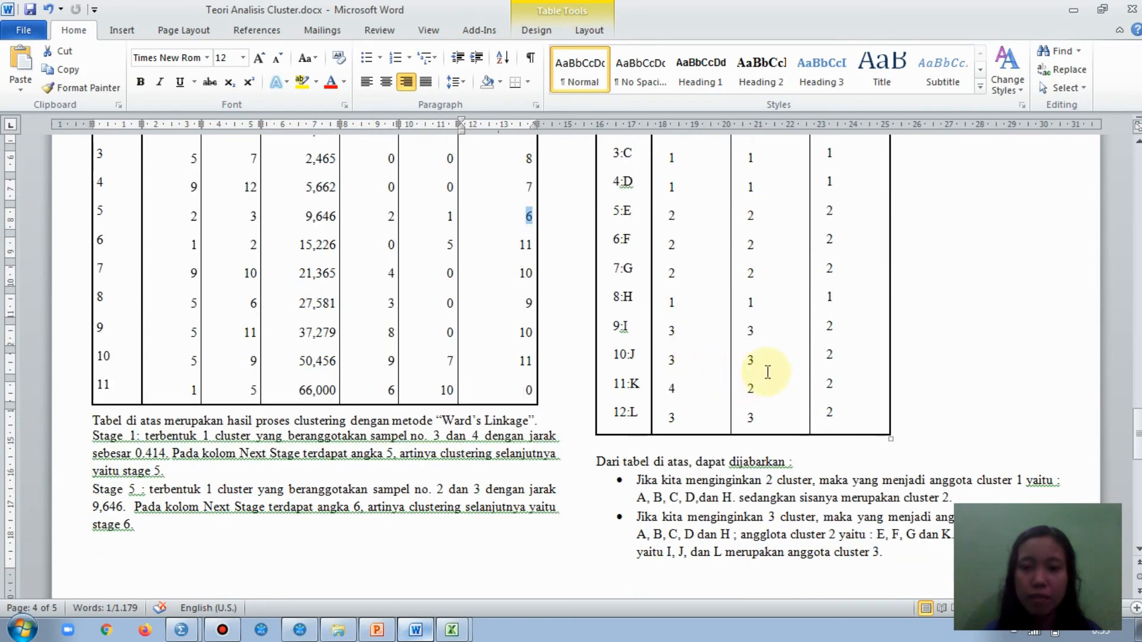
scroll(767, 373, "up", 2)
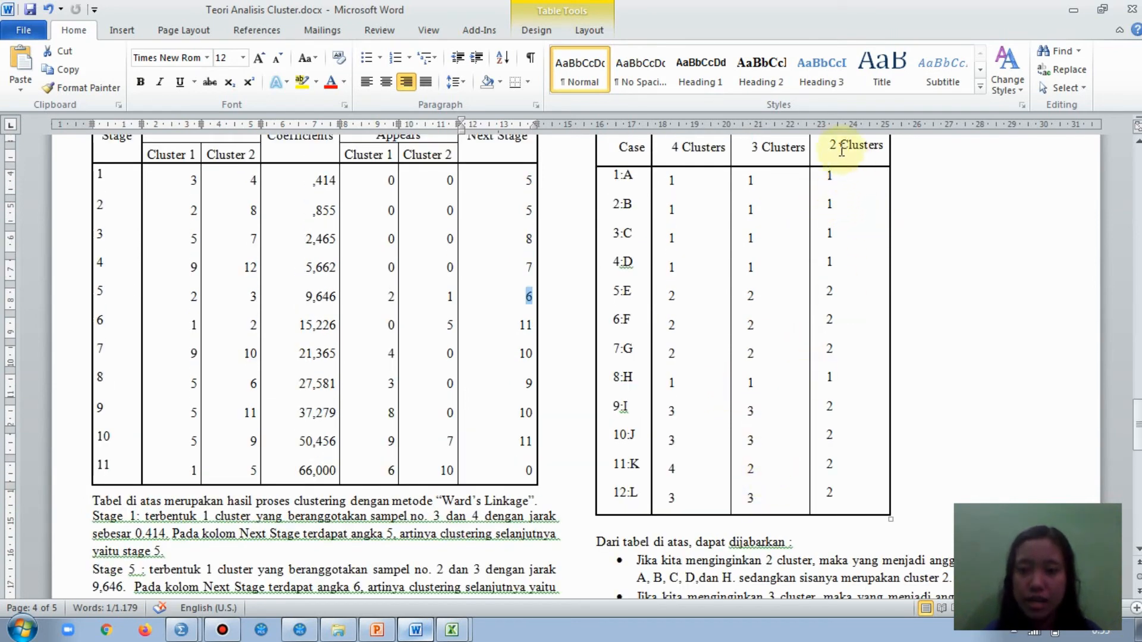
scroll(849, 474, "down", 3)
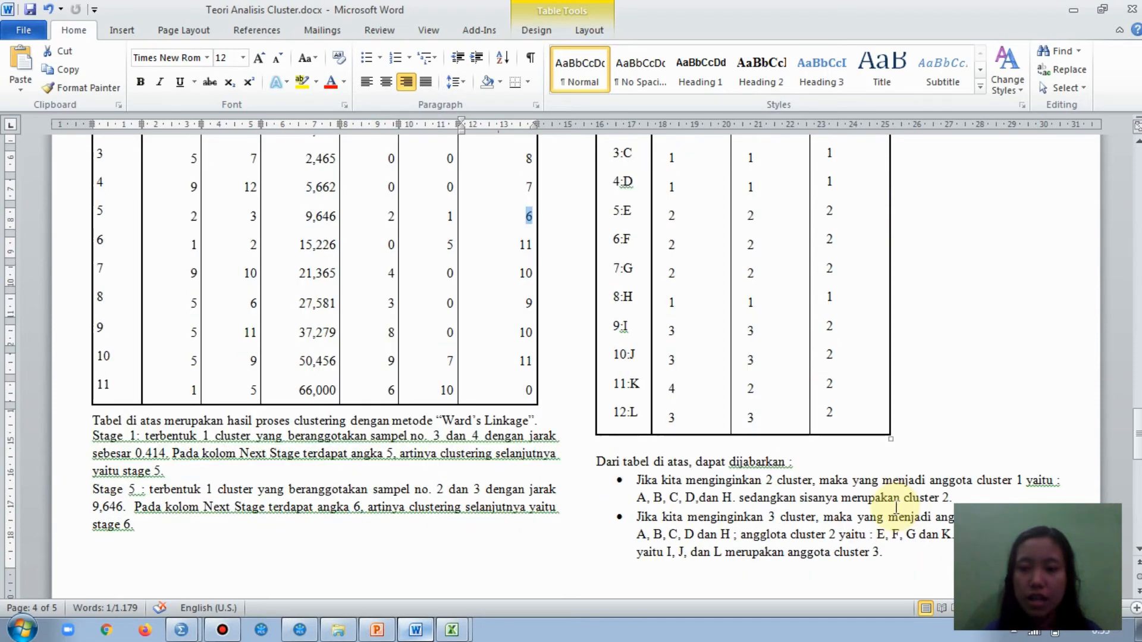
scroll(842, 383, "up", 3)
scroll(829, 228, "up", 1)
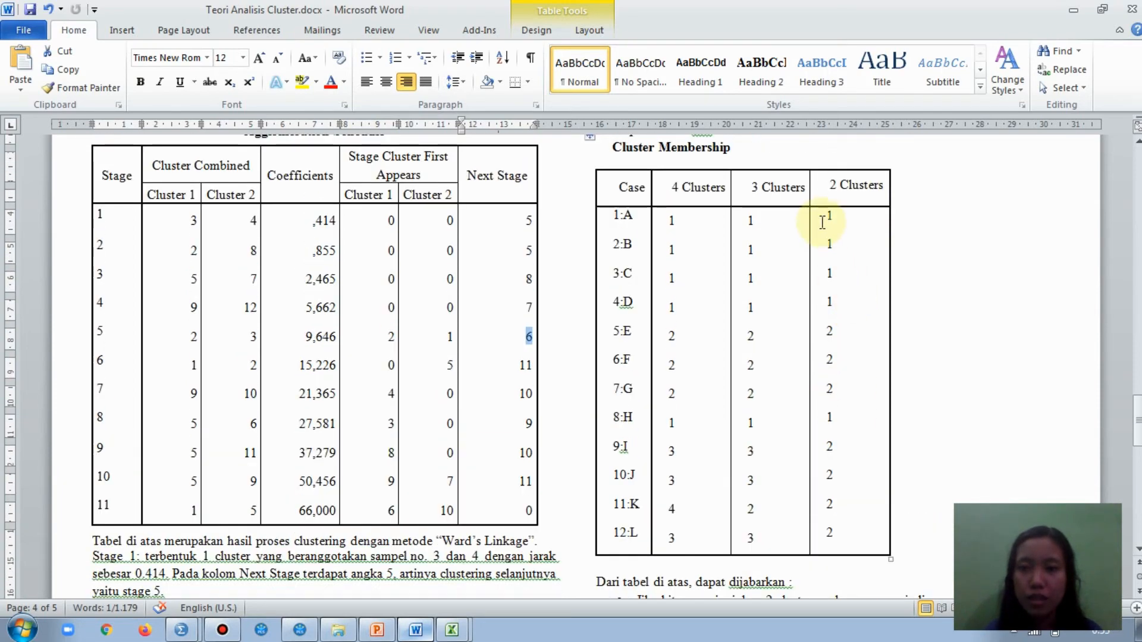
- Go through the cluster 1 entries in the 2 Clusters column for cases A to D and H, and check them against the explanation
left_click_drag(826, 222, 828, 244)
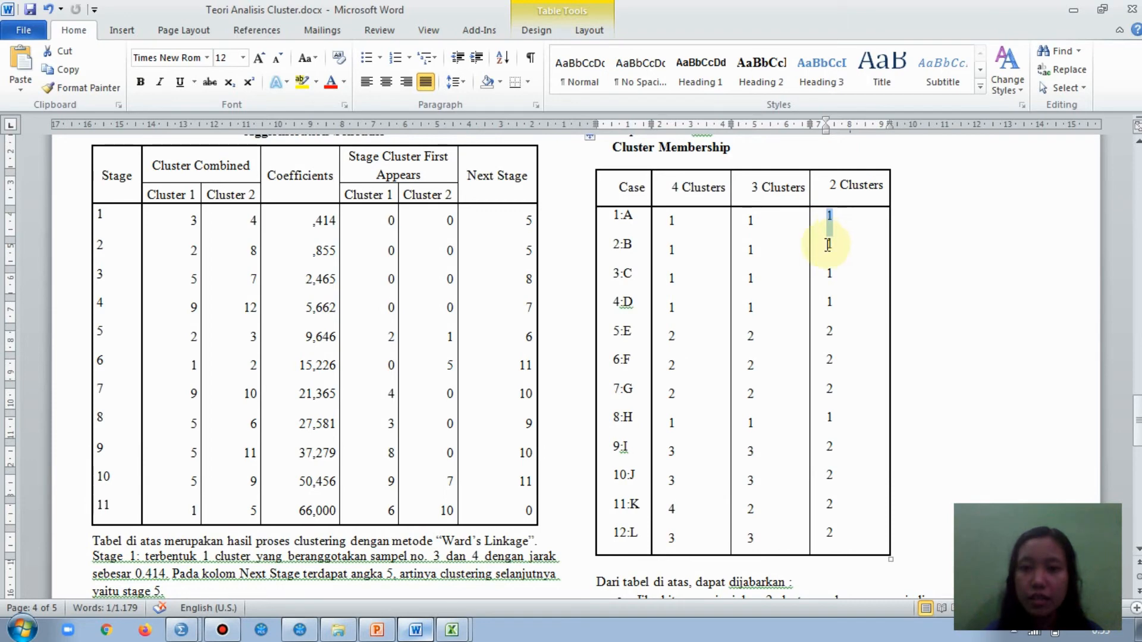
left_click(757, 257)
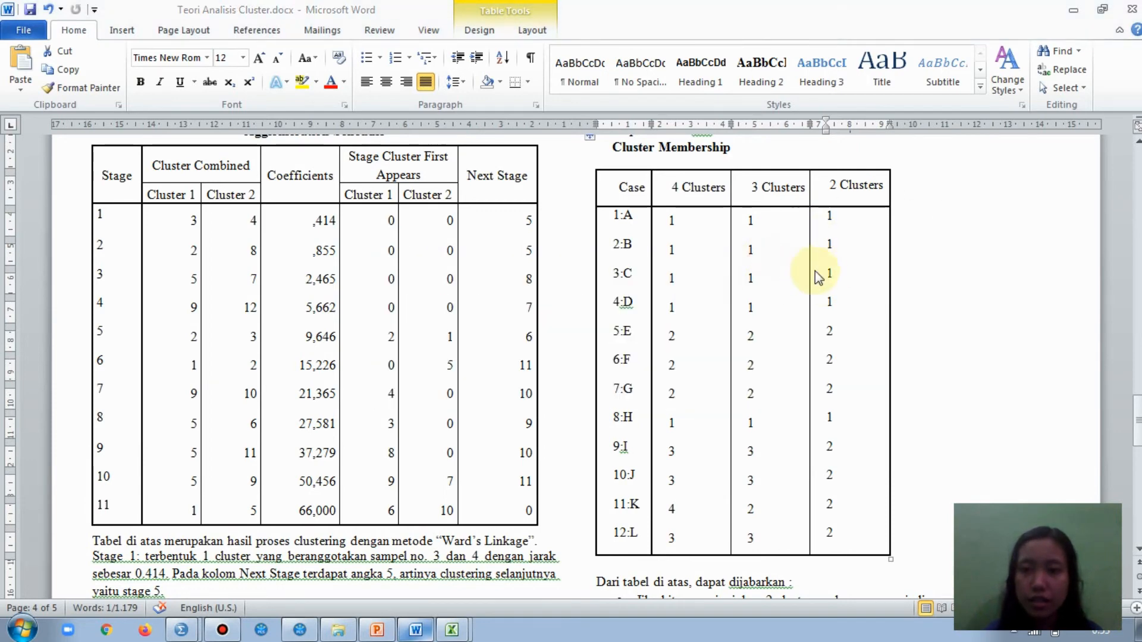
mouse_move(830, 298)
left_mouse_down()
mouse_move(830, 316)
mouse_move(829, 302)
left_mouse_up()
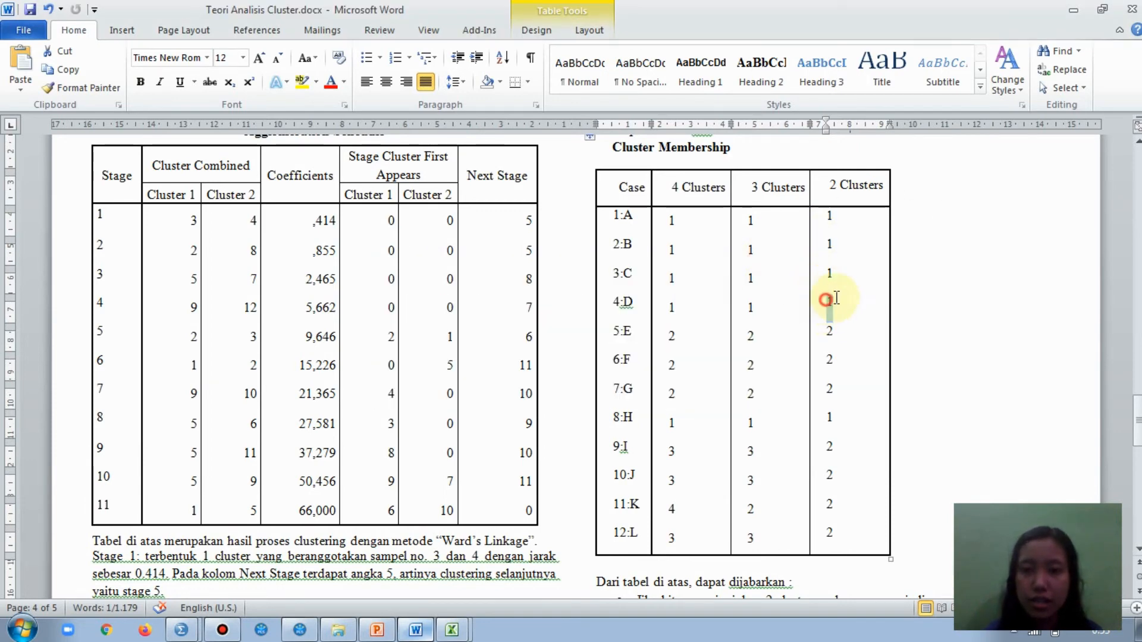
double_click(829, 419)
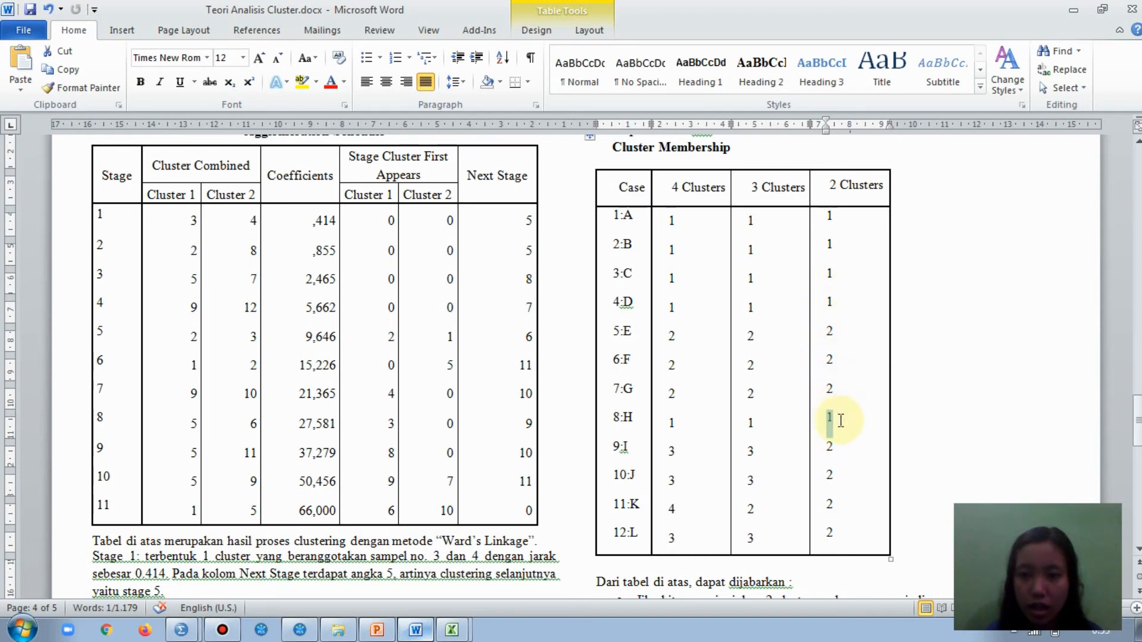
scroll(836, 423, "down", 2)
scroll(842, 423, "down", 1)
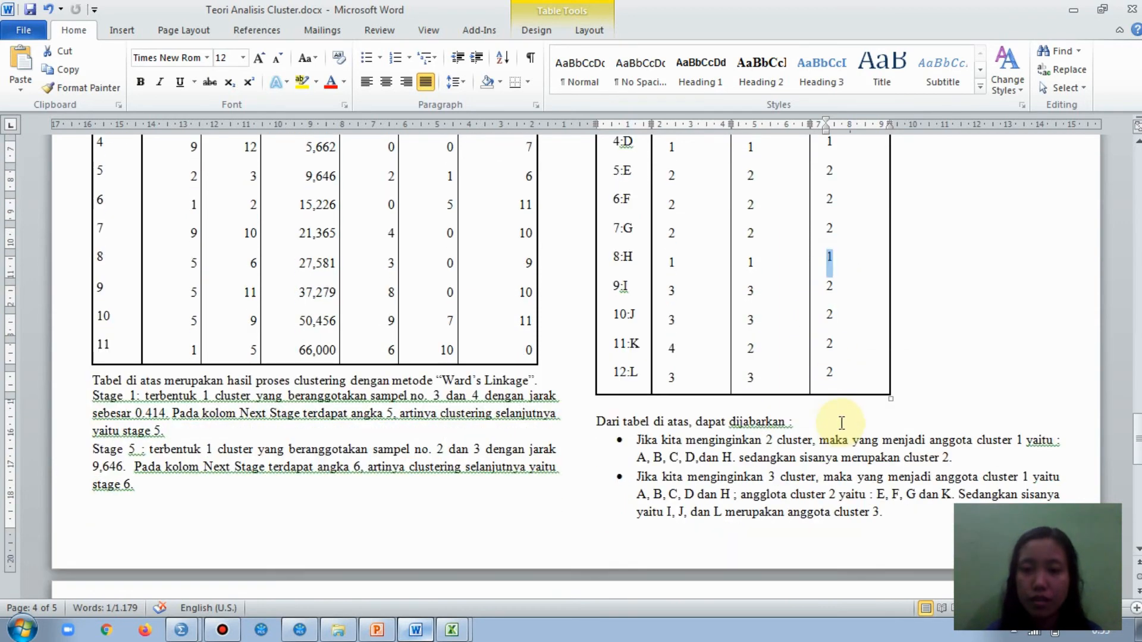
- Go through the cluster 2 entries in the 2 Clusters column for cases E to G and I to L
scroll(825, 381, "up", 4)
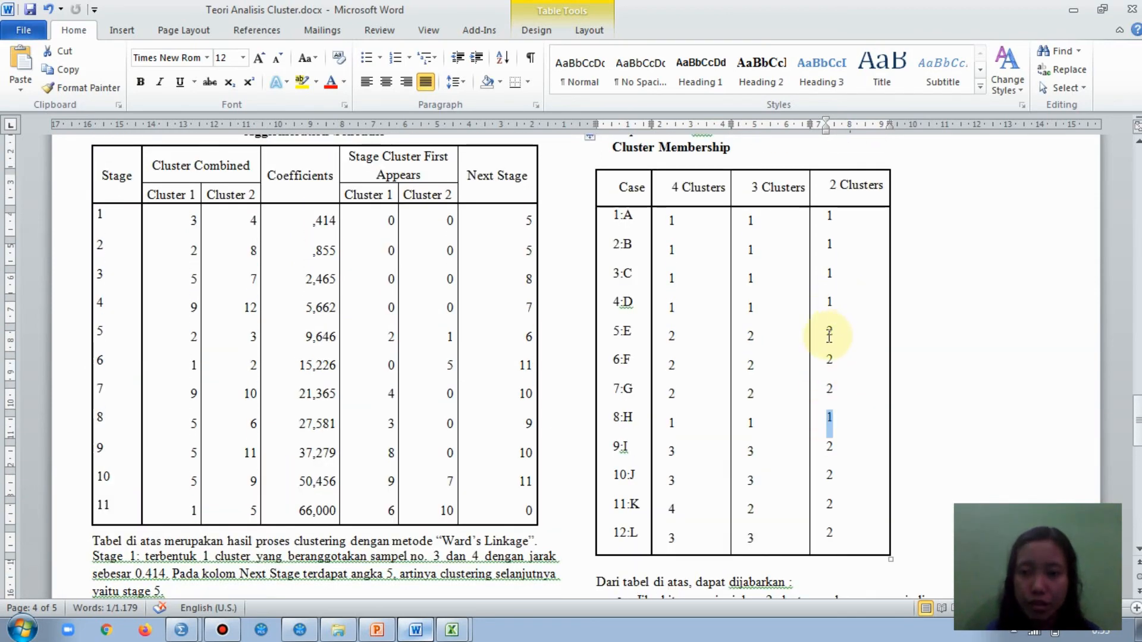
left_click_drag(828, 357, 831, 409)
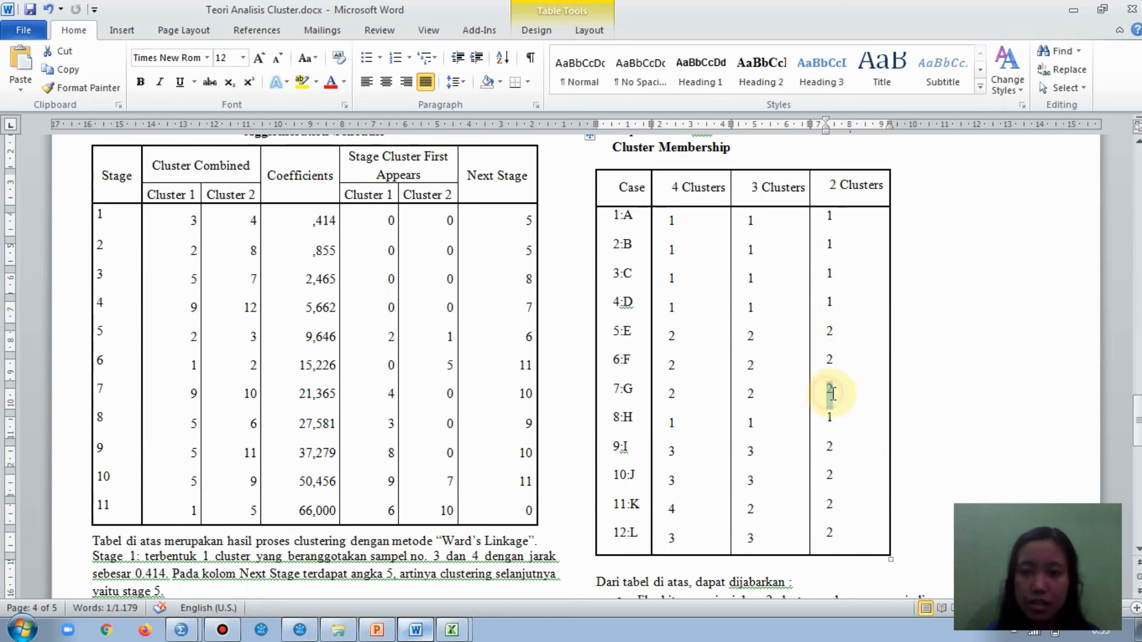
left_click(828, 448)
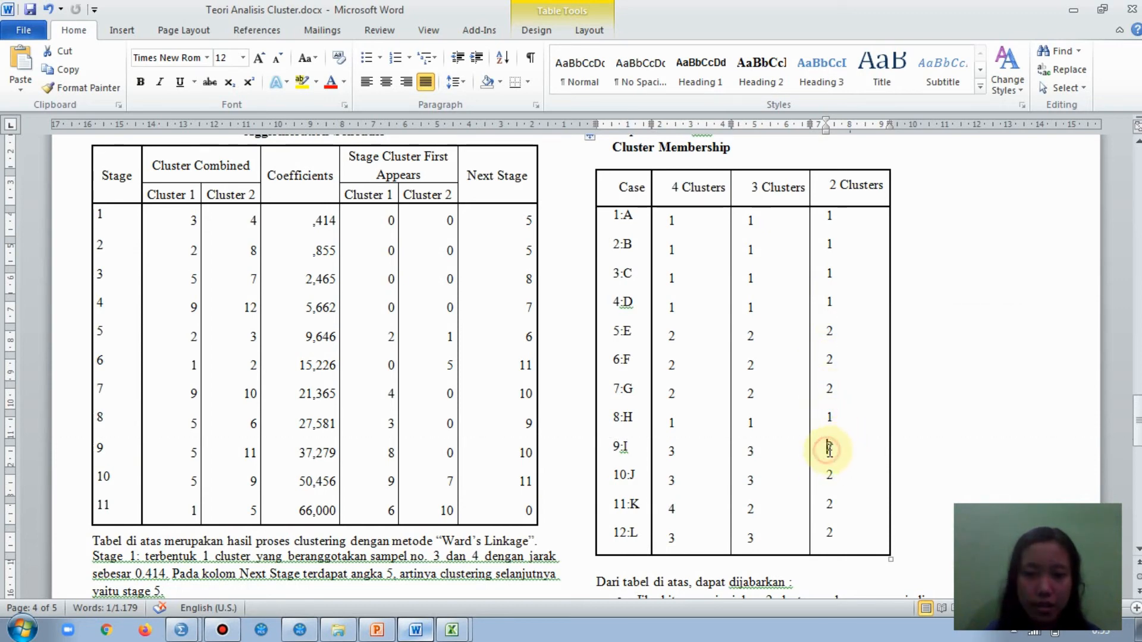
left_click_drag(830, 474, 830, 550)
scroll(827, 529, "down", 2)
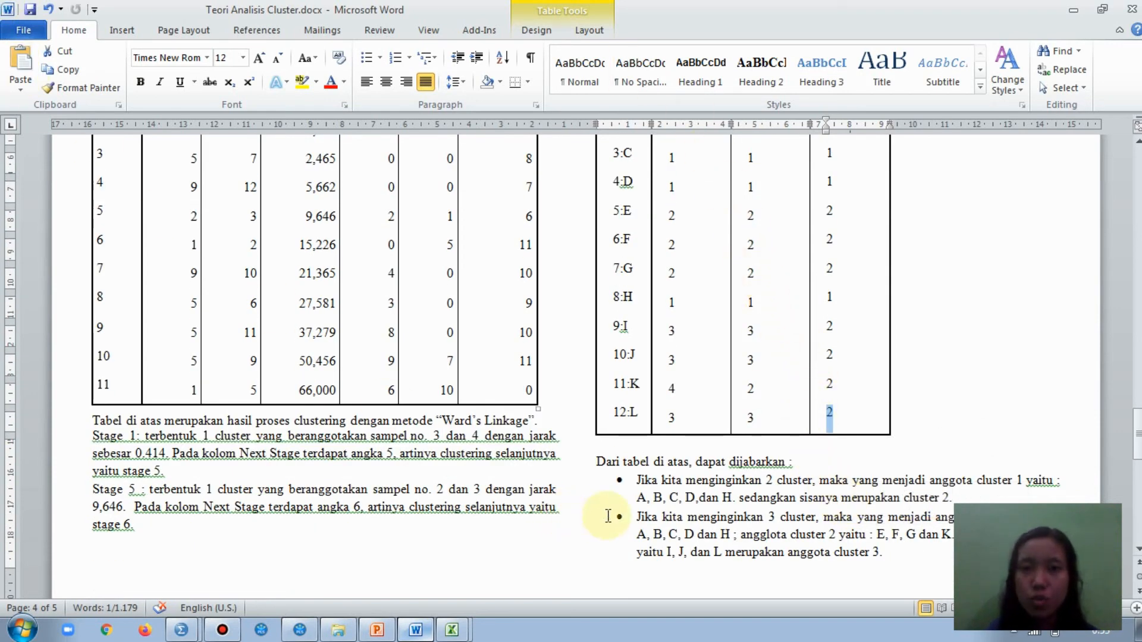
- Go through the cluster 1 entries in the 3 Clusters column for cases A to D and H
scroll(738, 447, "up", 1)
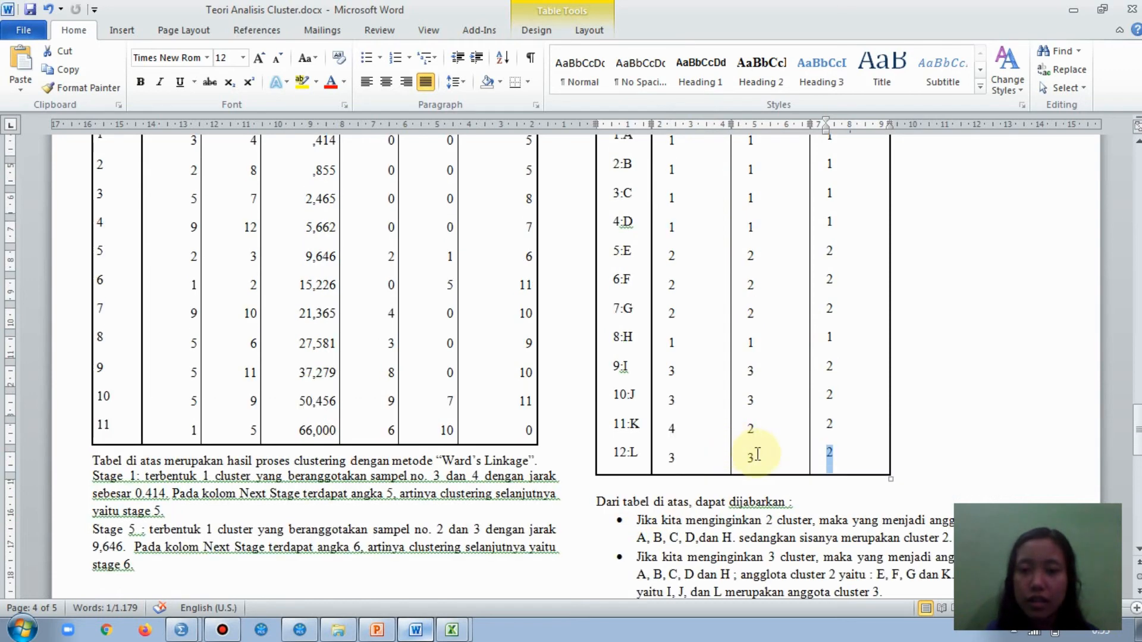
scroll(769, 454, "up", 3)
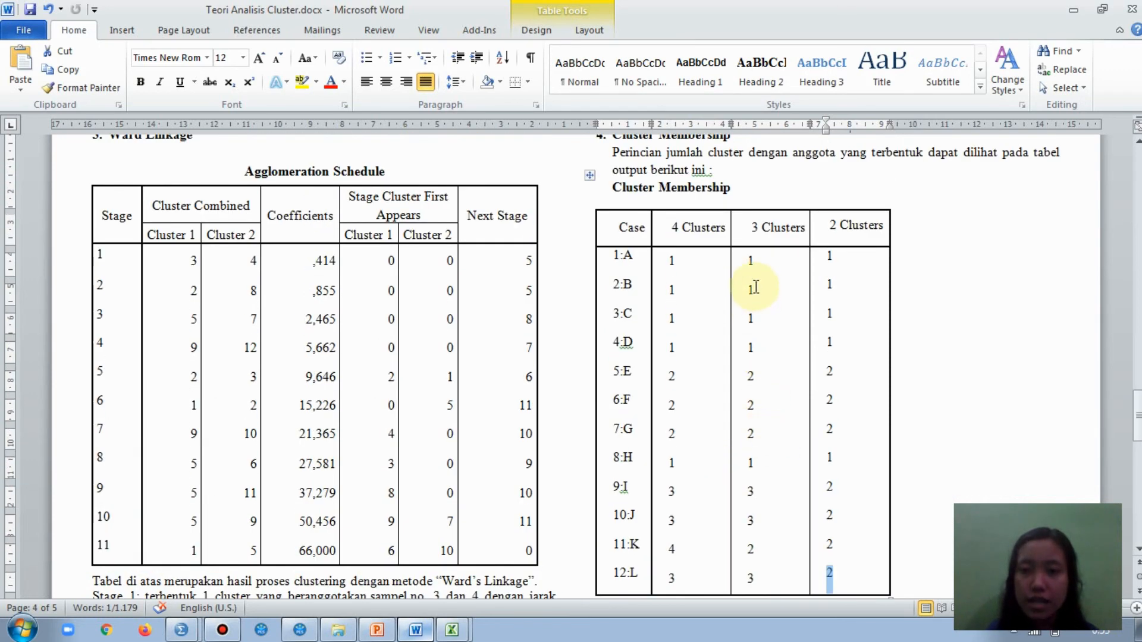
scroll(762, 294, "down", 1)
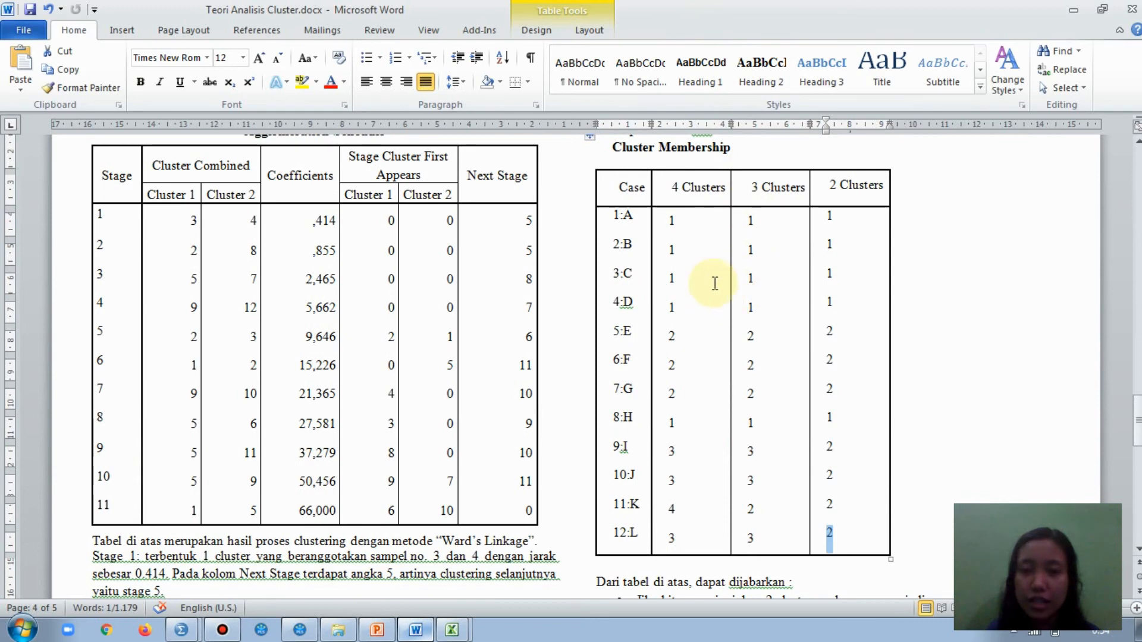
double_click(748, 221)
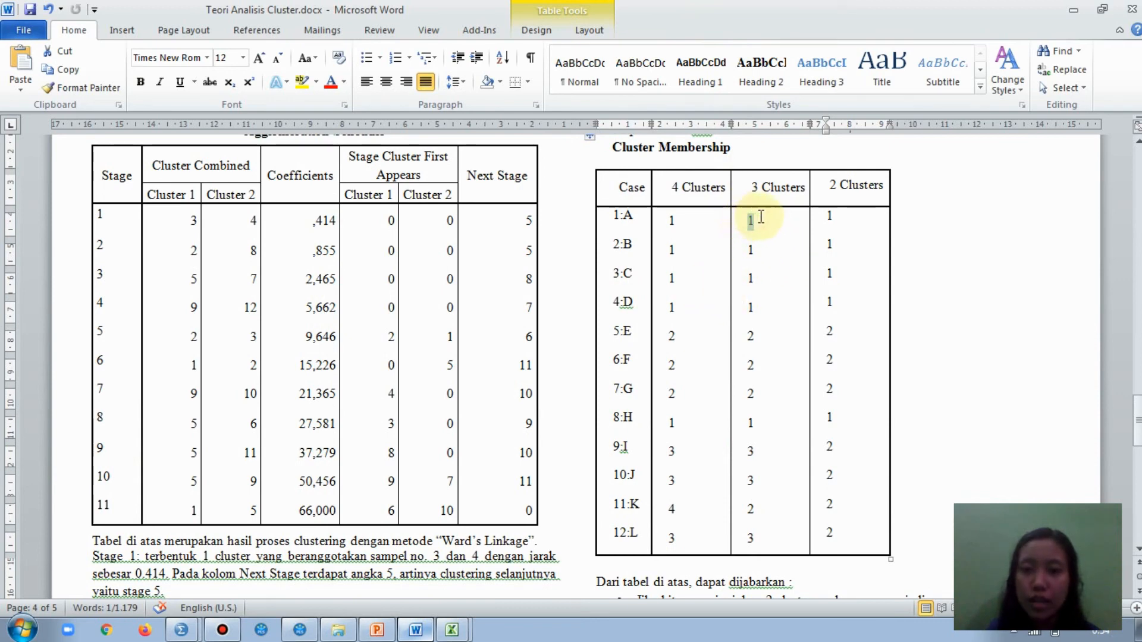
double_click(749, 250)
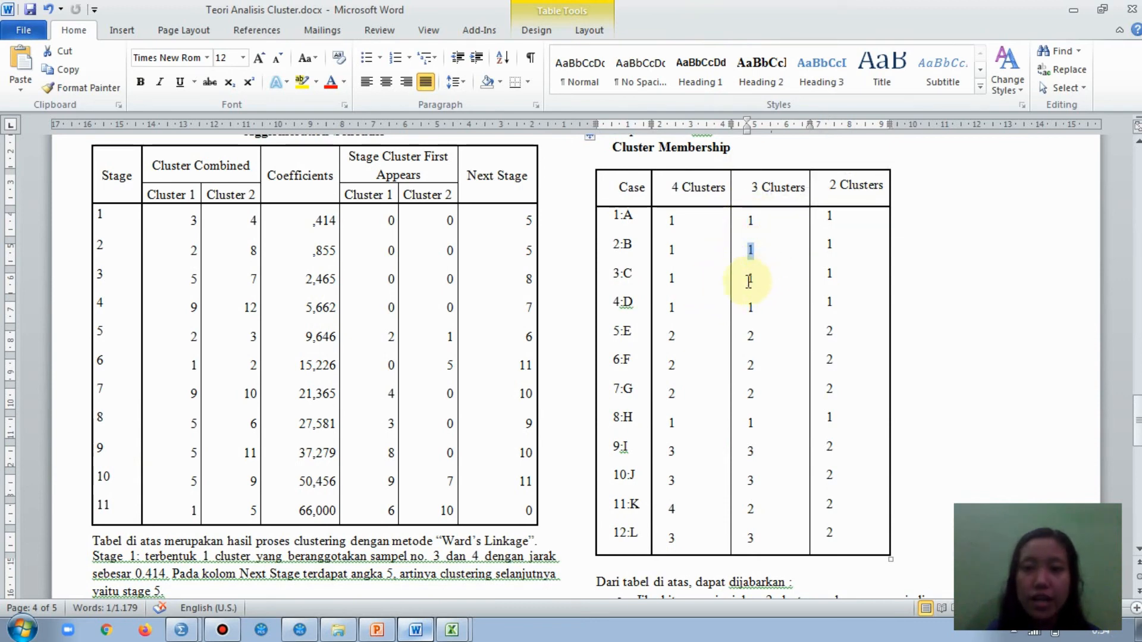
double_click(750, 279)
double_click(748, 308)
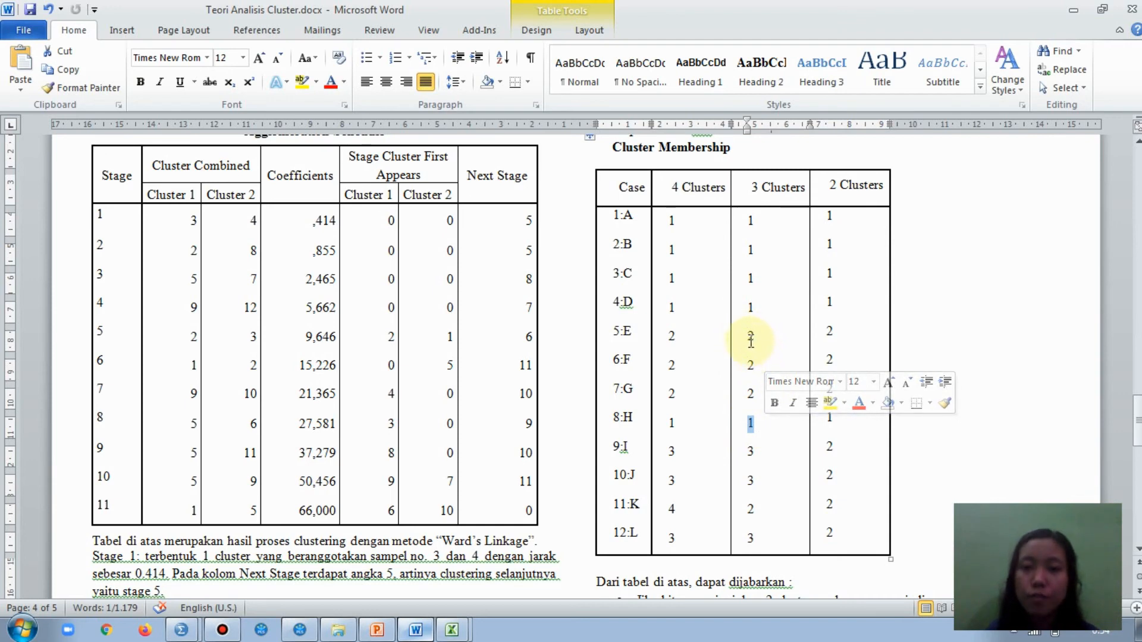
- Go through the cluster 2 entries in the 3 Clusters column for cases E, F, G and K, and check them against the explanation
double_click(751, 337)
double_click(750, 365)
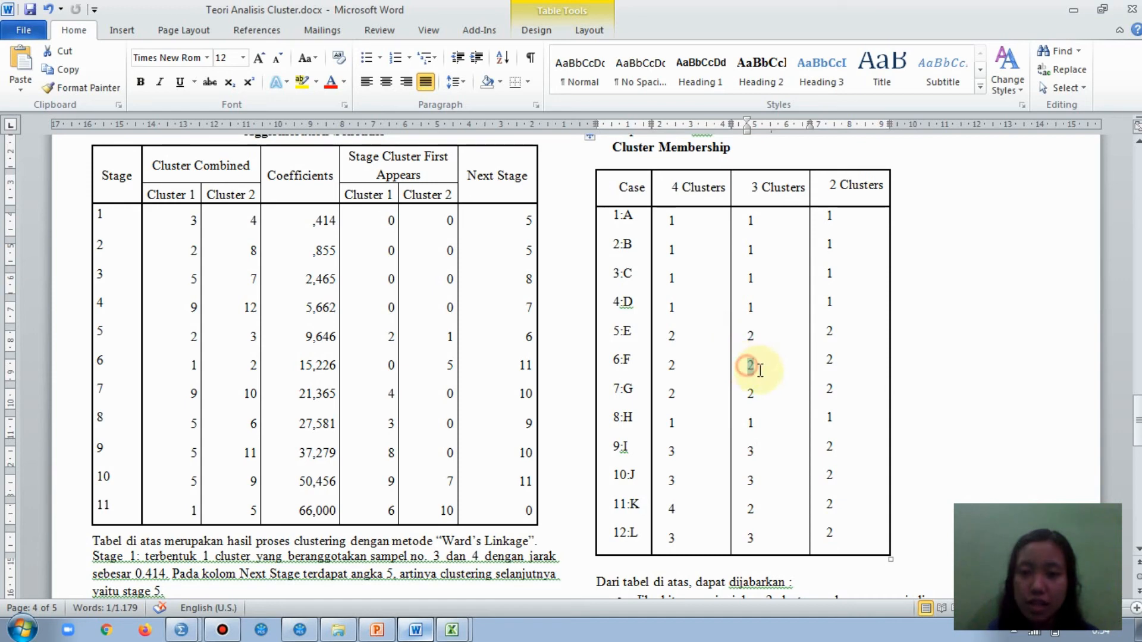
double_click(751, 393)
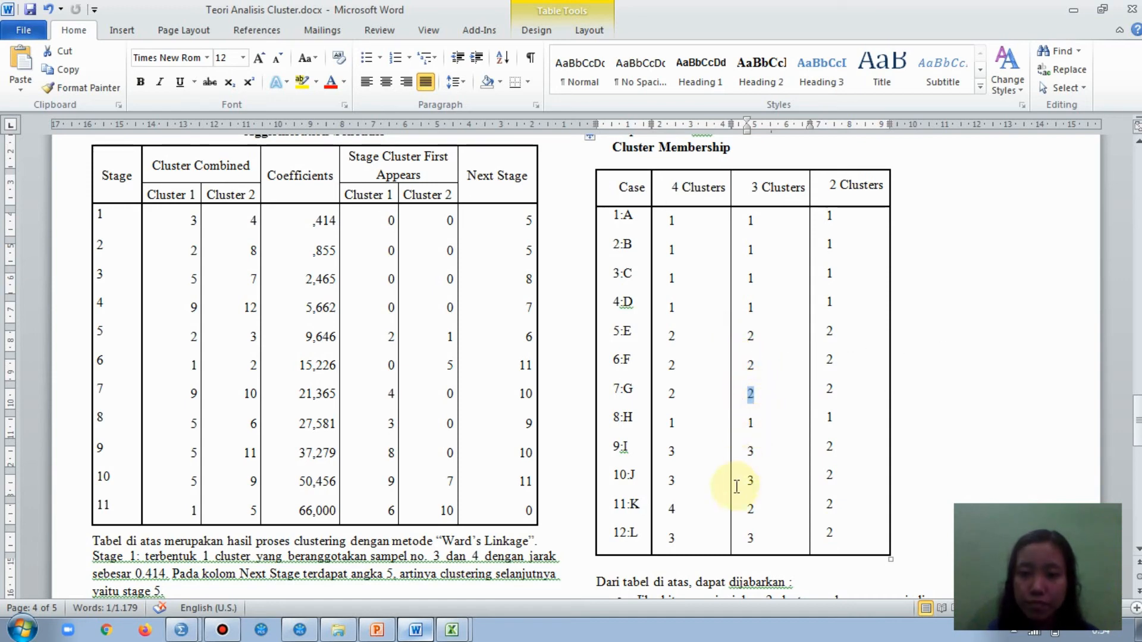
double_click(747, 509)
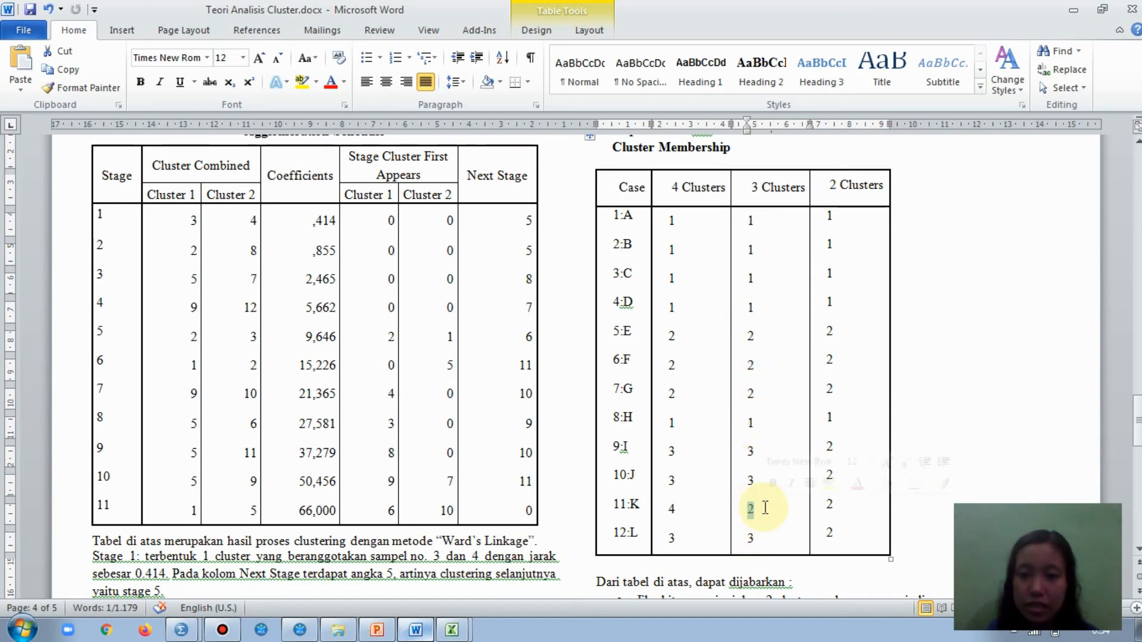
scroll(762, 506, "down", 5)
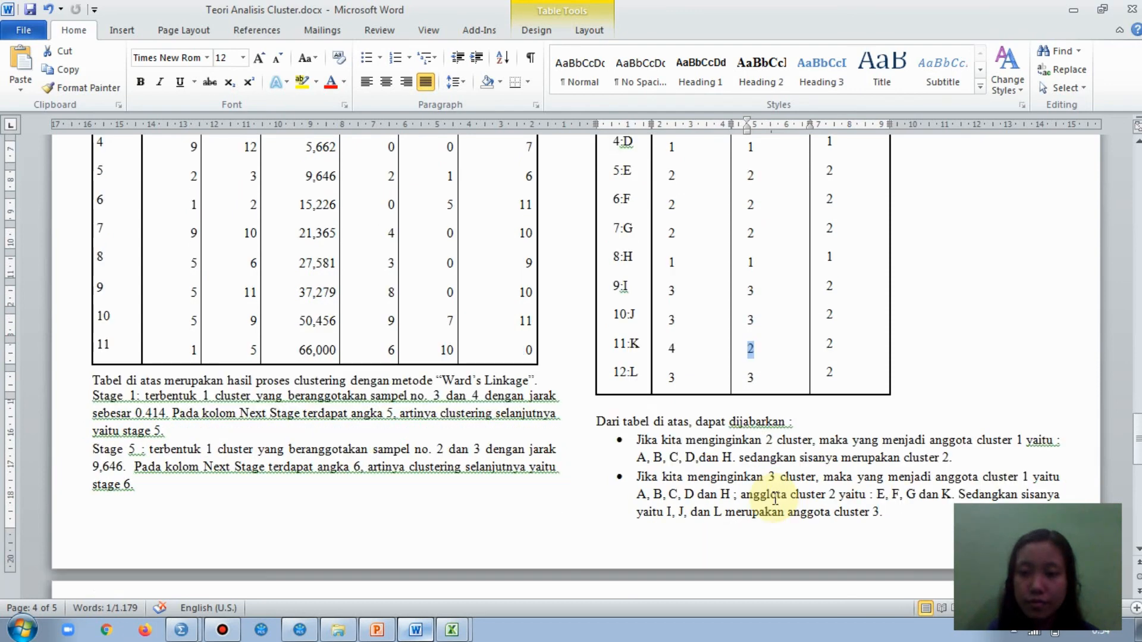
- Go through the cluster 3 entries in the 3 Clusters column for cases I, J and L, and read the three-cluster explanation
scroll(775, 499, "up", 3)
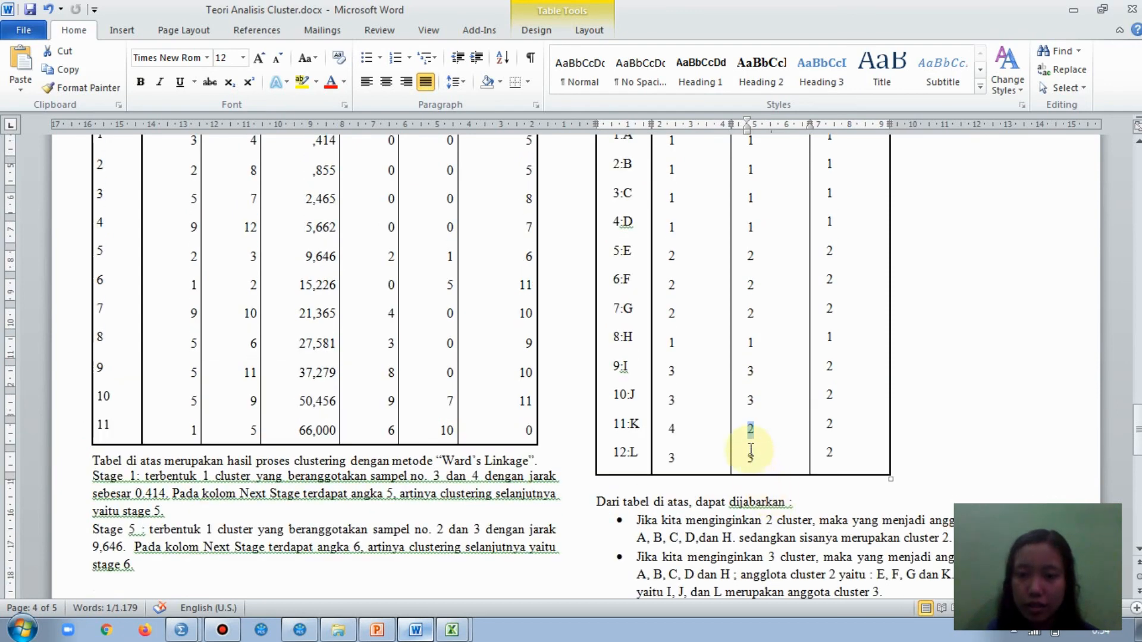
scroll(762, 440, "up", 1)
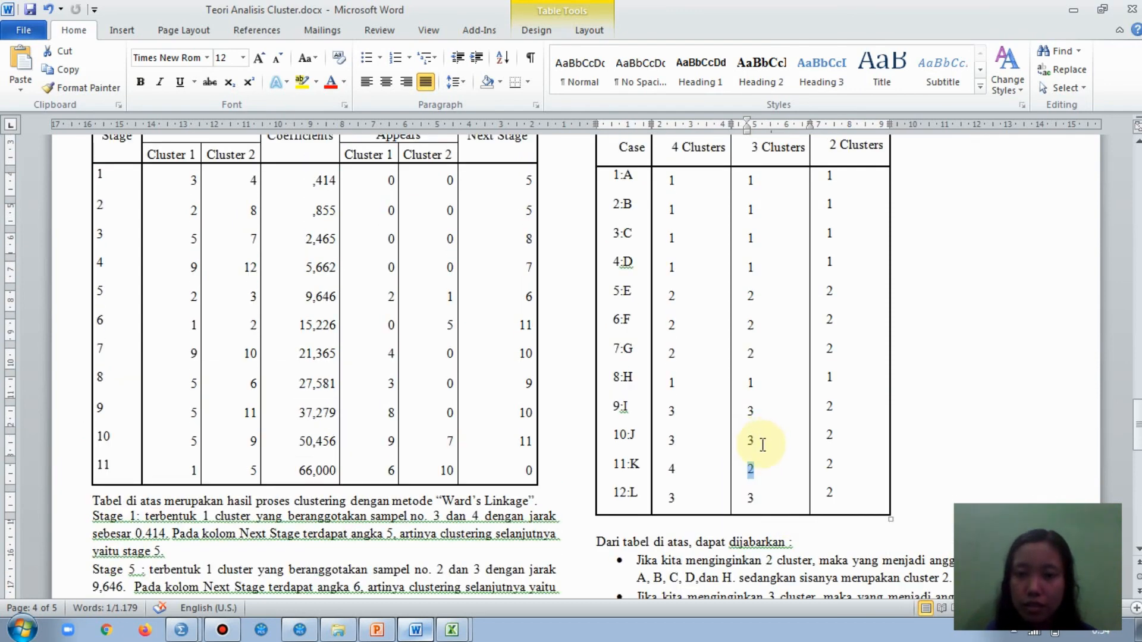
double_click(748, 413)
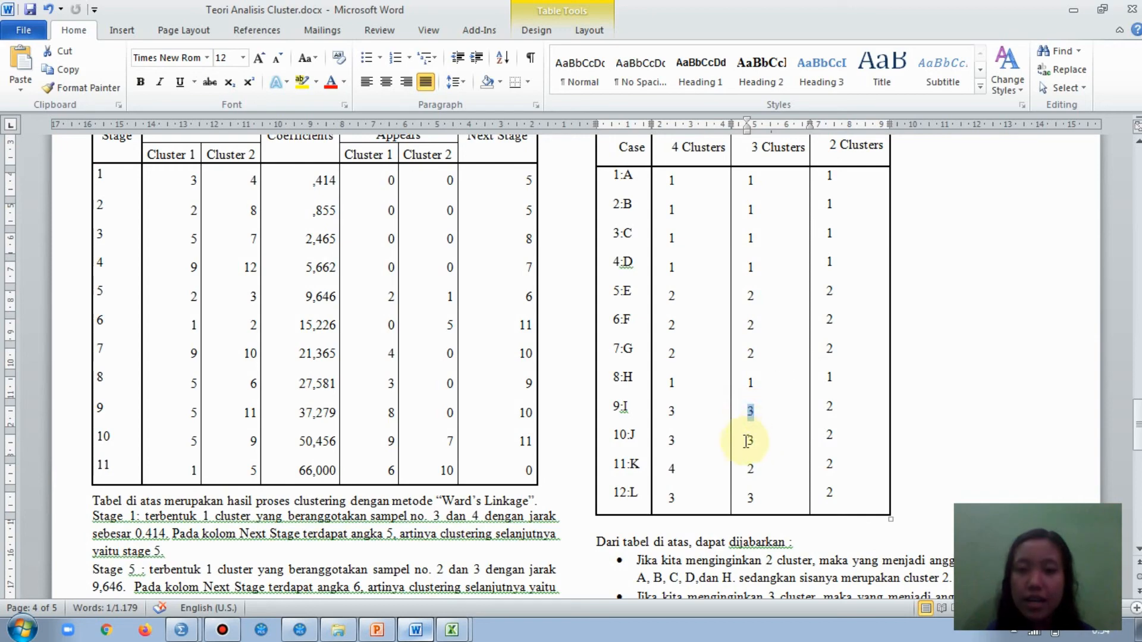
double_click(749, 441)
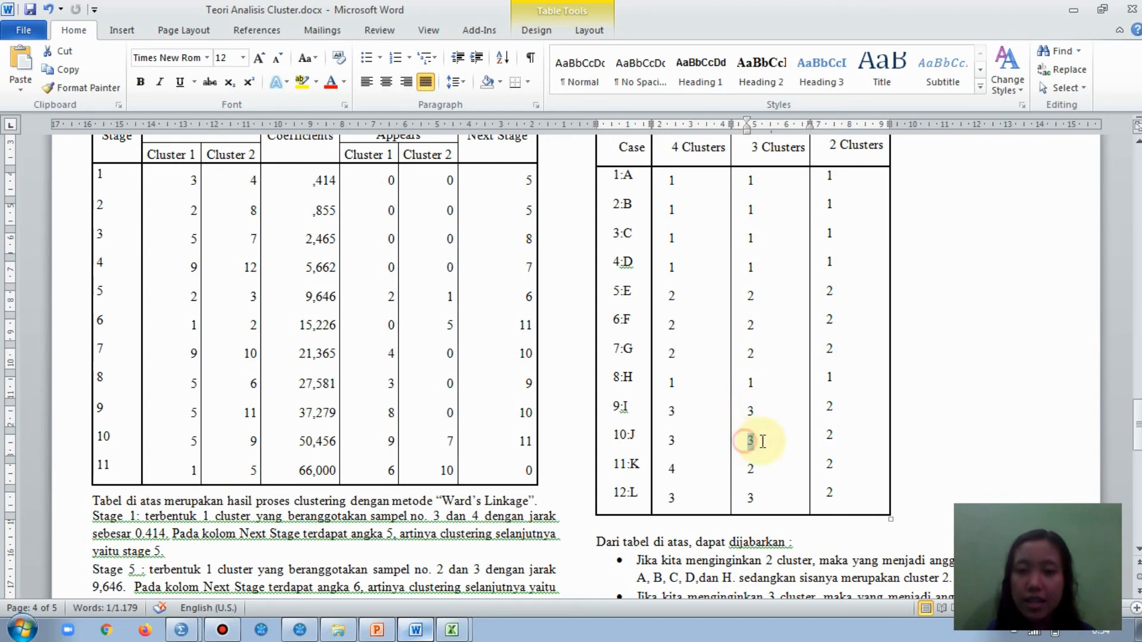
double_click(750, 499)
scroll(773, 489, "down", 3)
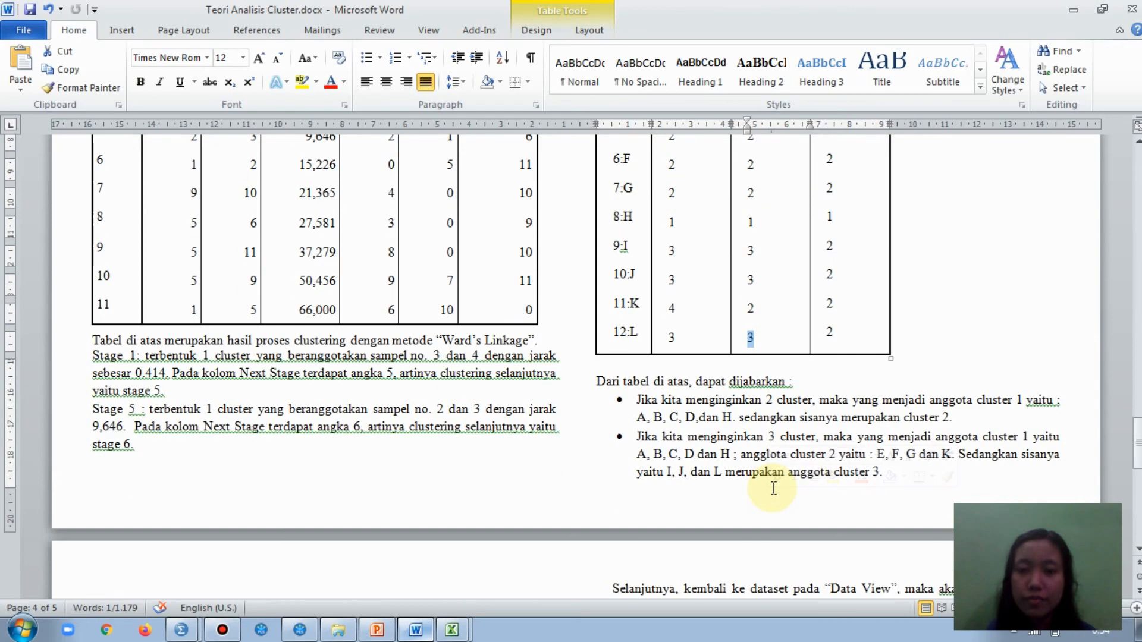
- Locate the document's Dendogram section, and switch to the SPSS Viewer output to examine the Dendrogram using Ward Linkage
scroll(773, 489, "down", 2)
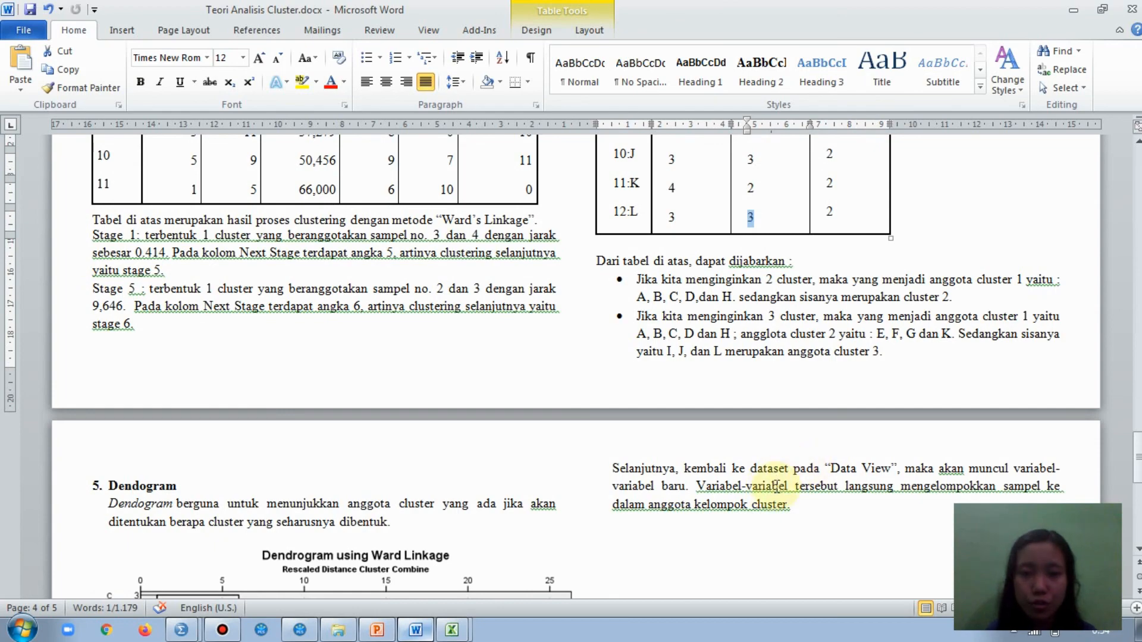
scroll(768, 494, "up", 1)
scroll(773, 489, "down", 3)
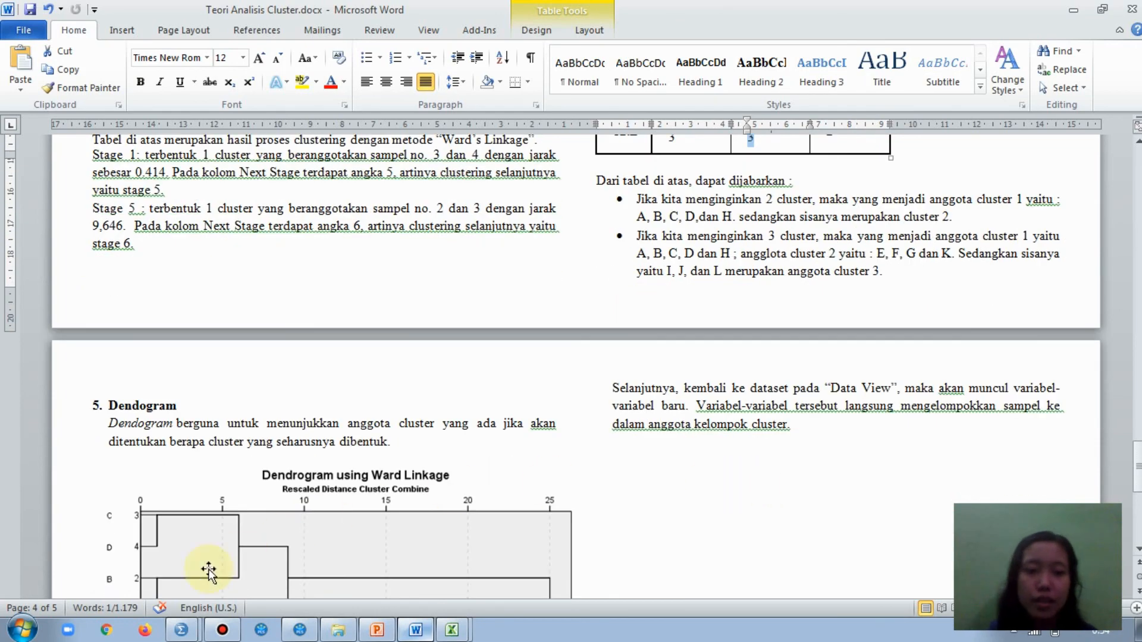
left_click(119, 604)
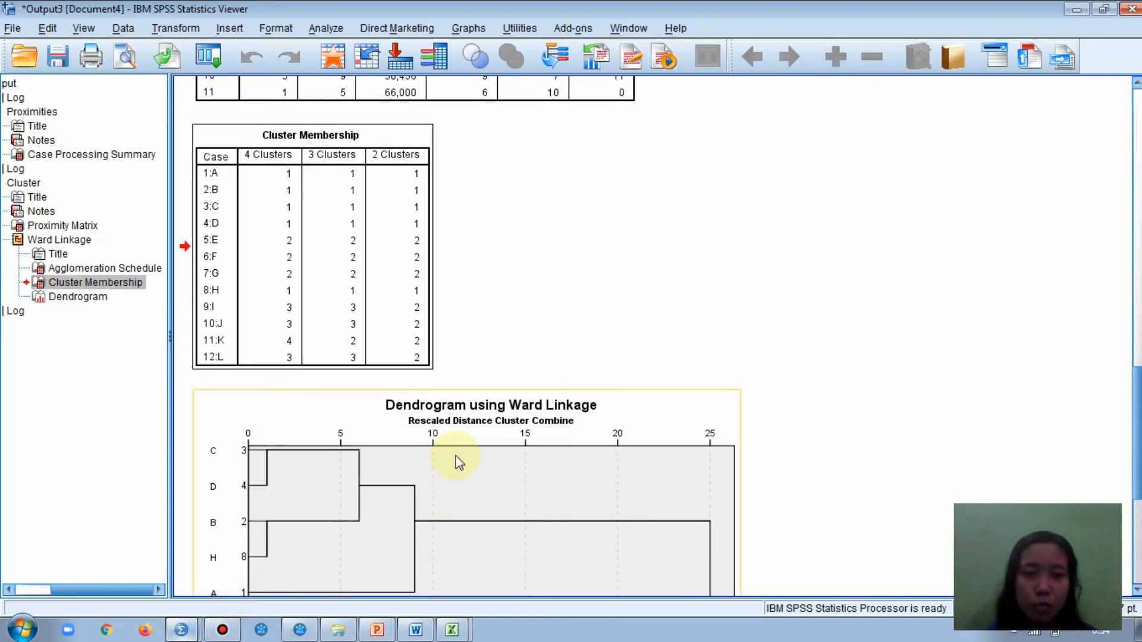
scroll(475, 382, "up", 2)
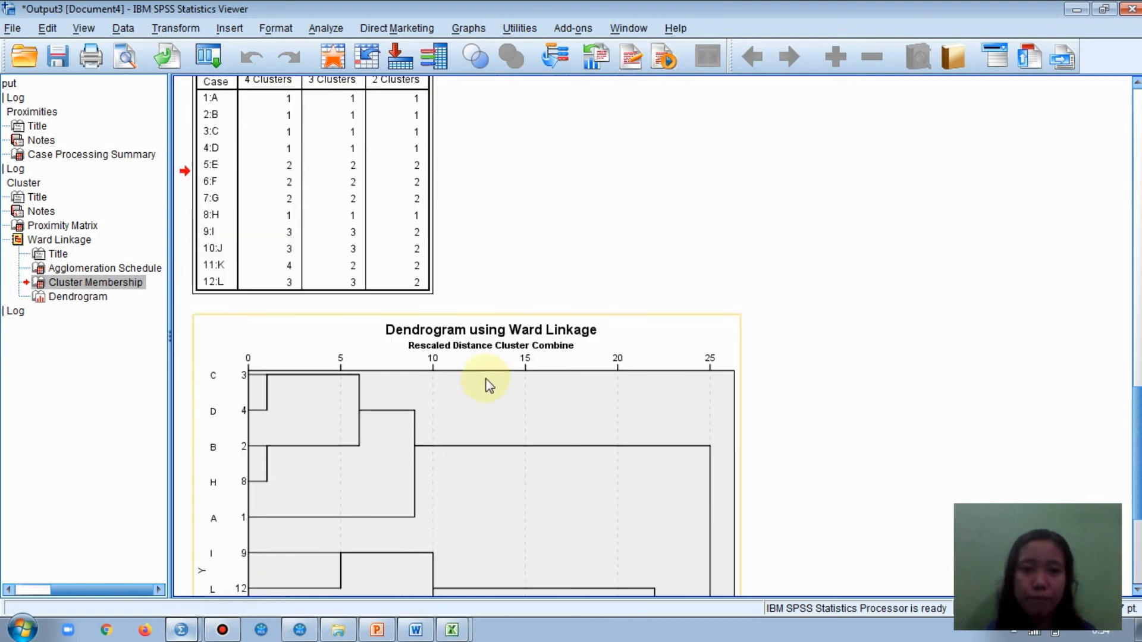
scroll(485, 383, "down", 3)
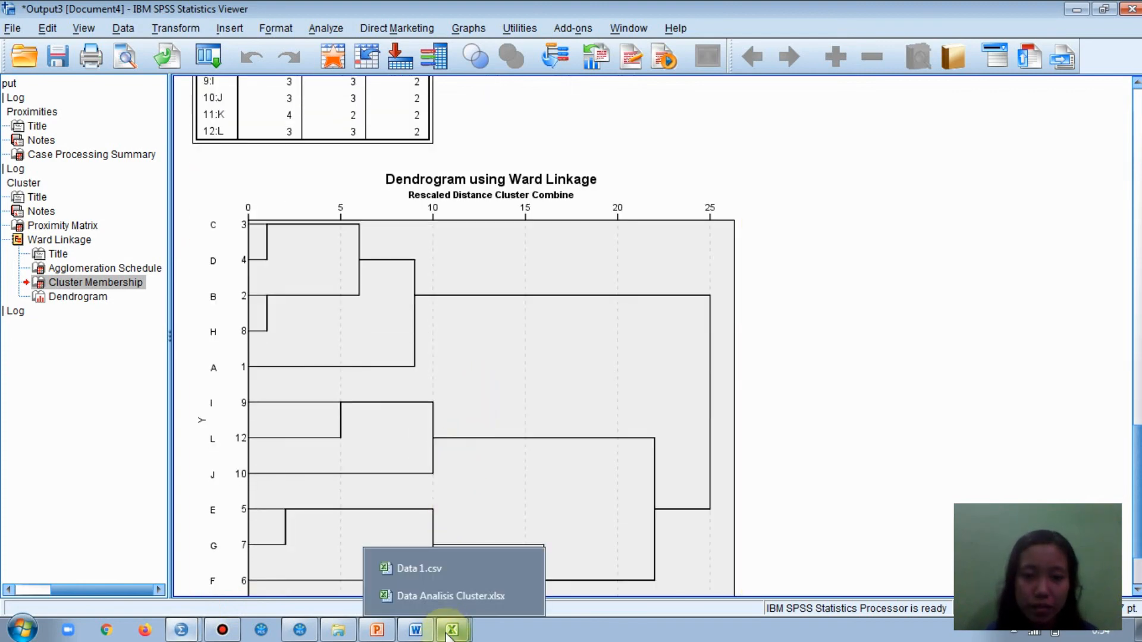
- Switch back to the Word document and examine the Dendogram section's description and its Ward Linkage chart
mouse_move(416, 629)
left_click(410, 593)
scroll(272, 497, "down", 2)
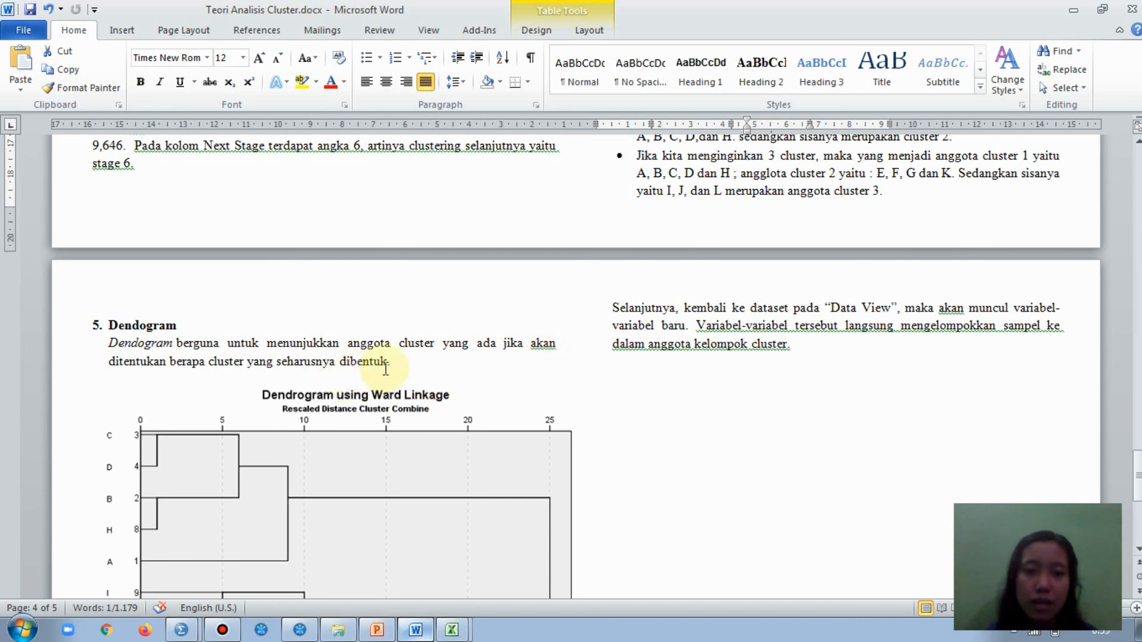
scroll(417, 392, "down", 3)
scroll(426, 414, "down", 4)
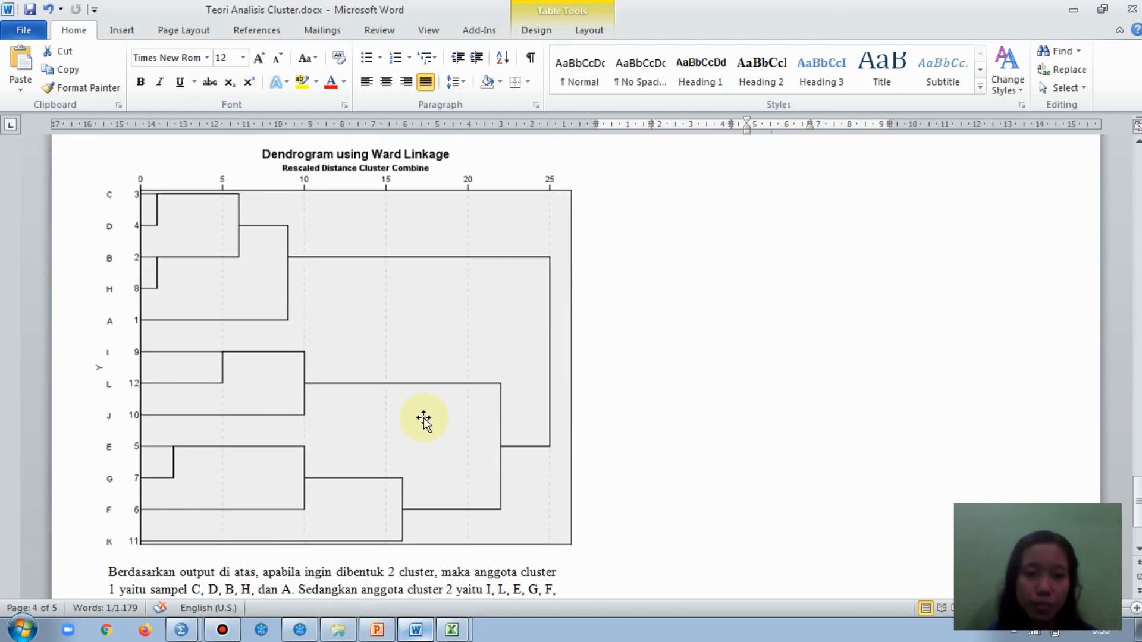
scroll(432, 461, "up", 1)
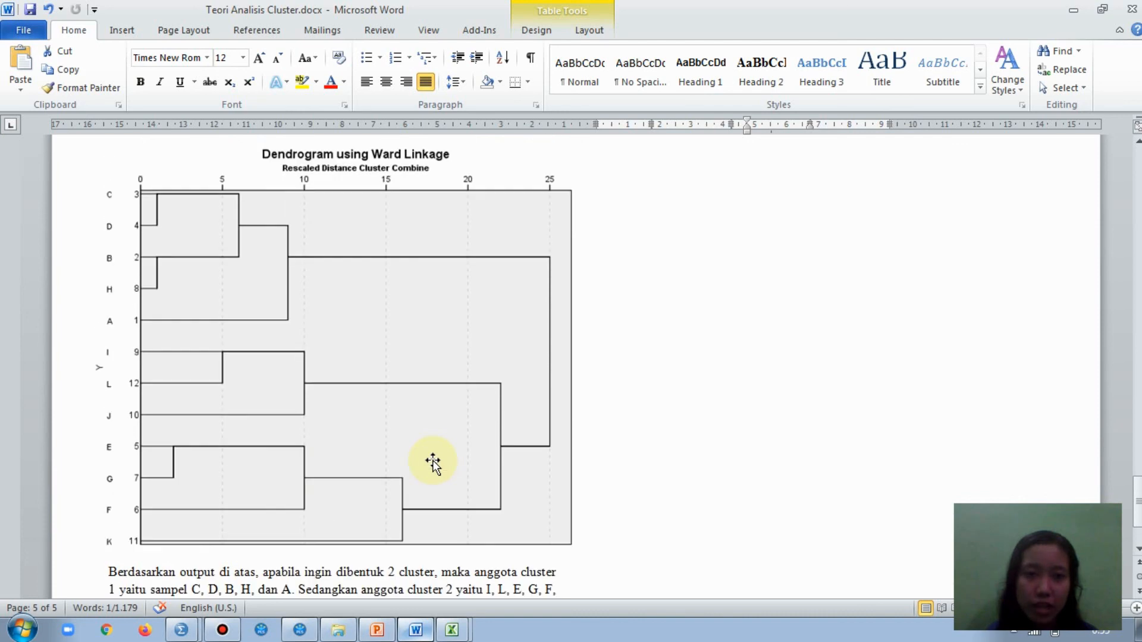